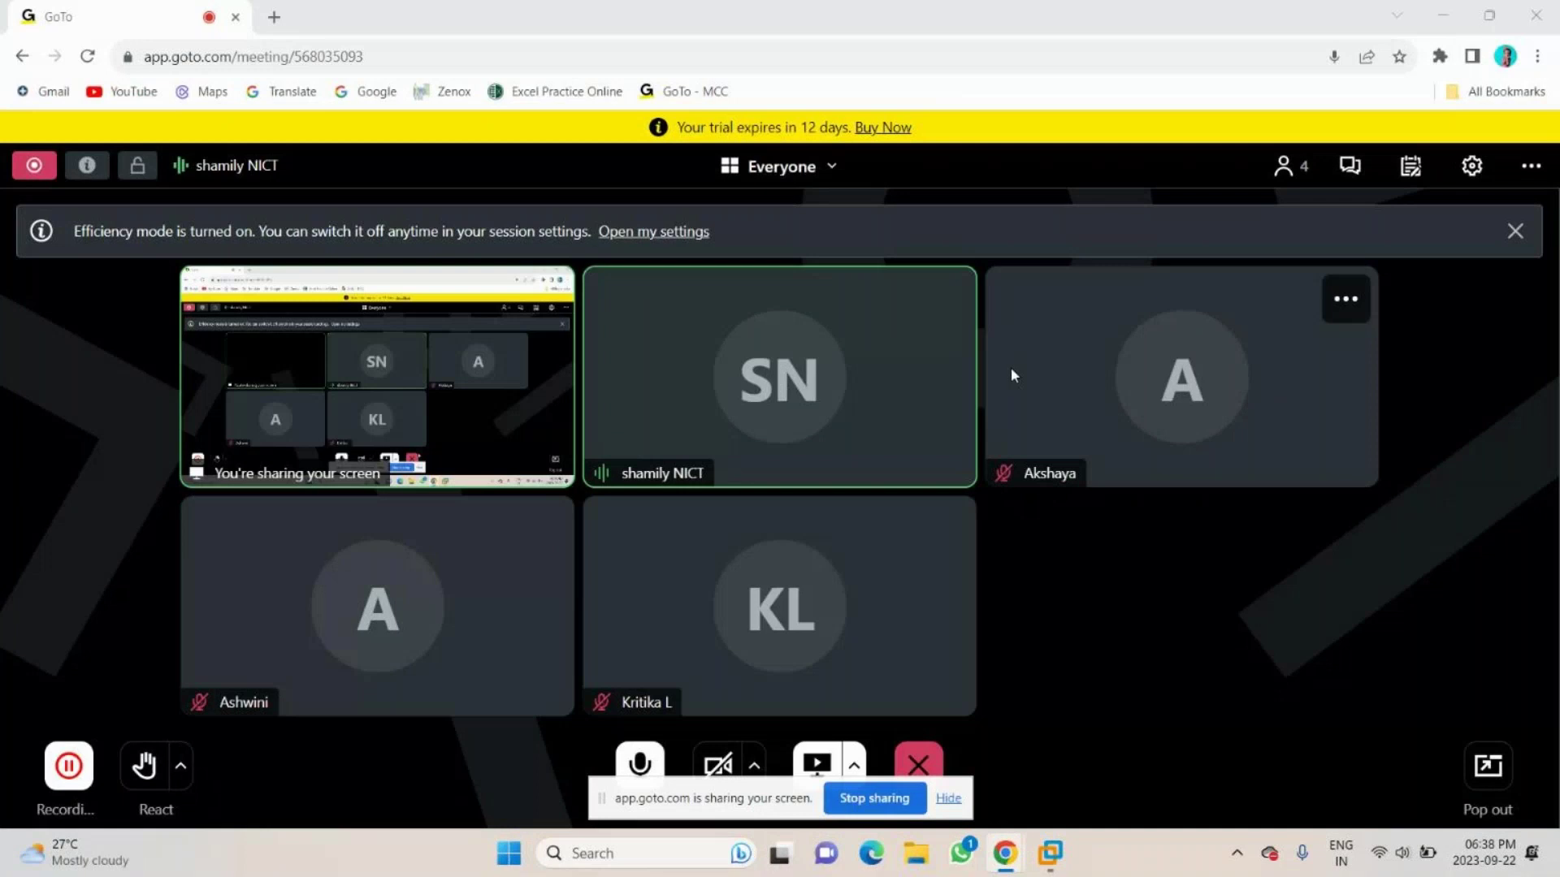
Switch to the VMware Windows Server machine, minimize the sapmmc console and open the ECC 6 system from SAP Logon.
key("alt+Tab")
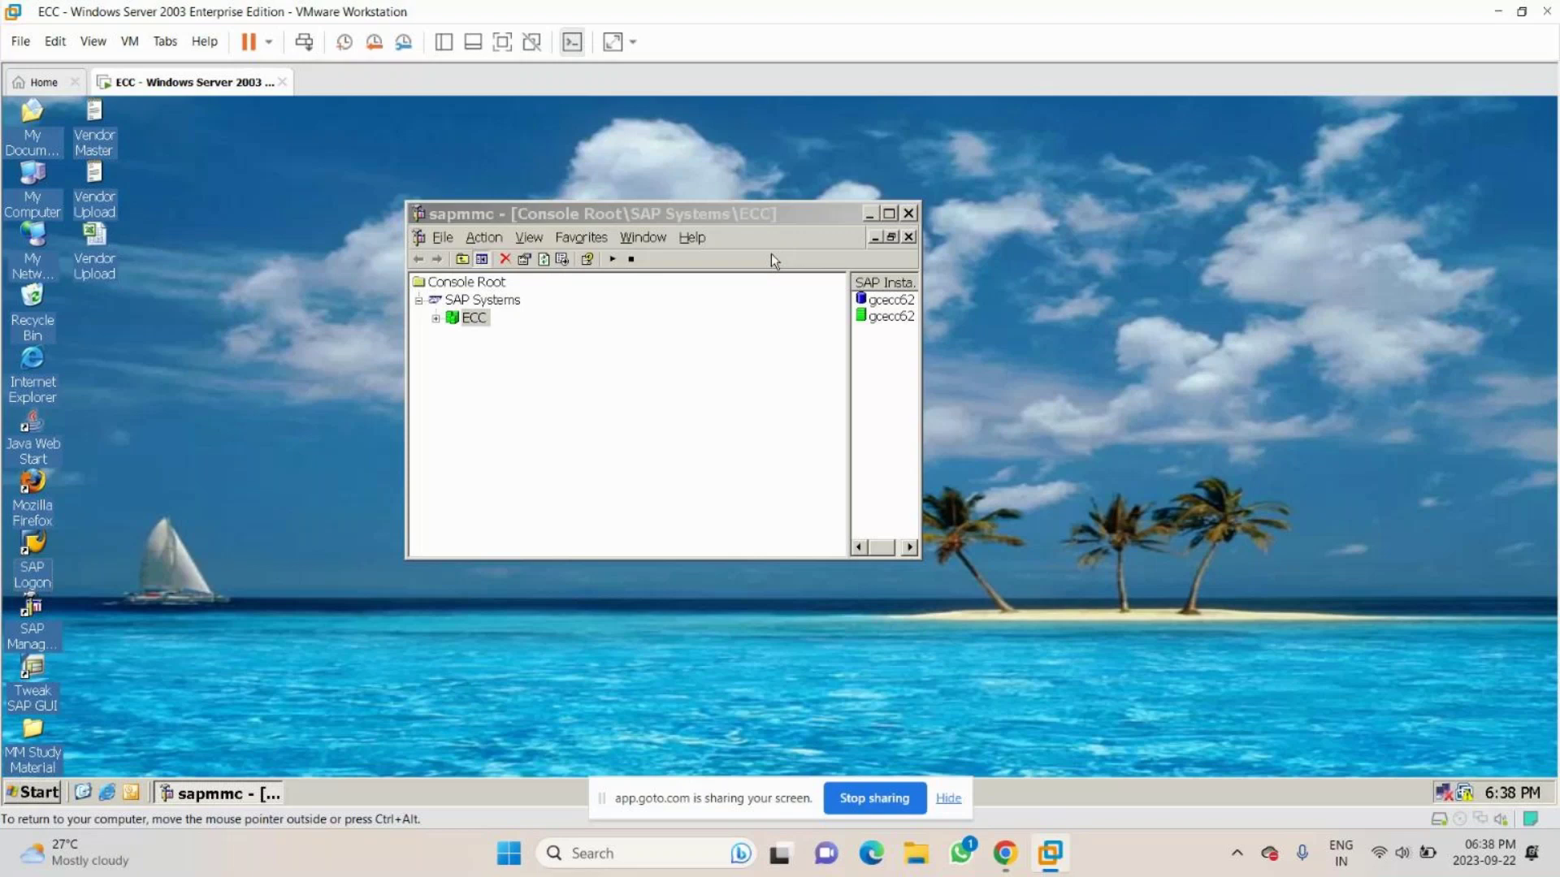
left_click(870, 214)
double_click(31, 542)
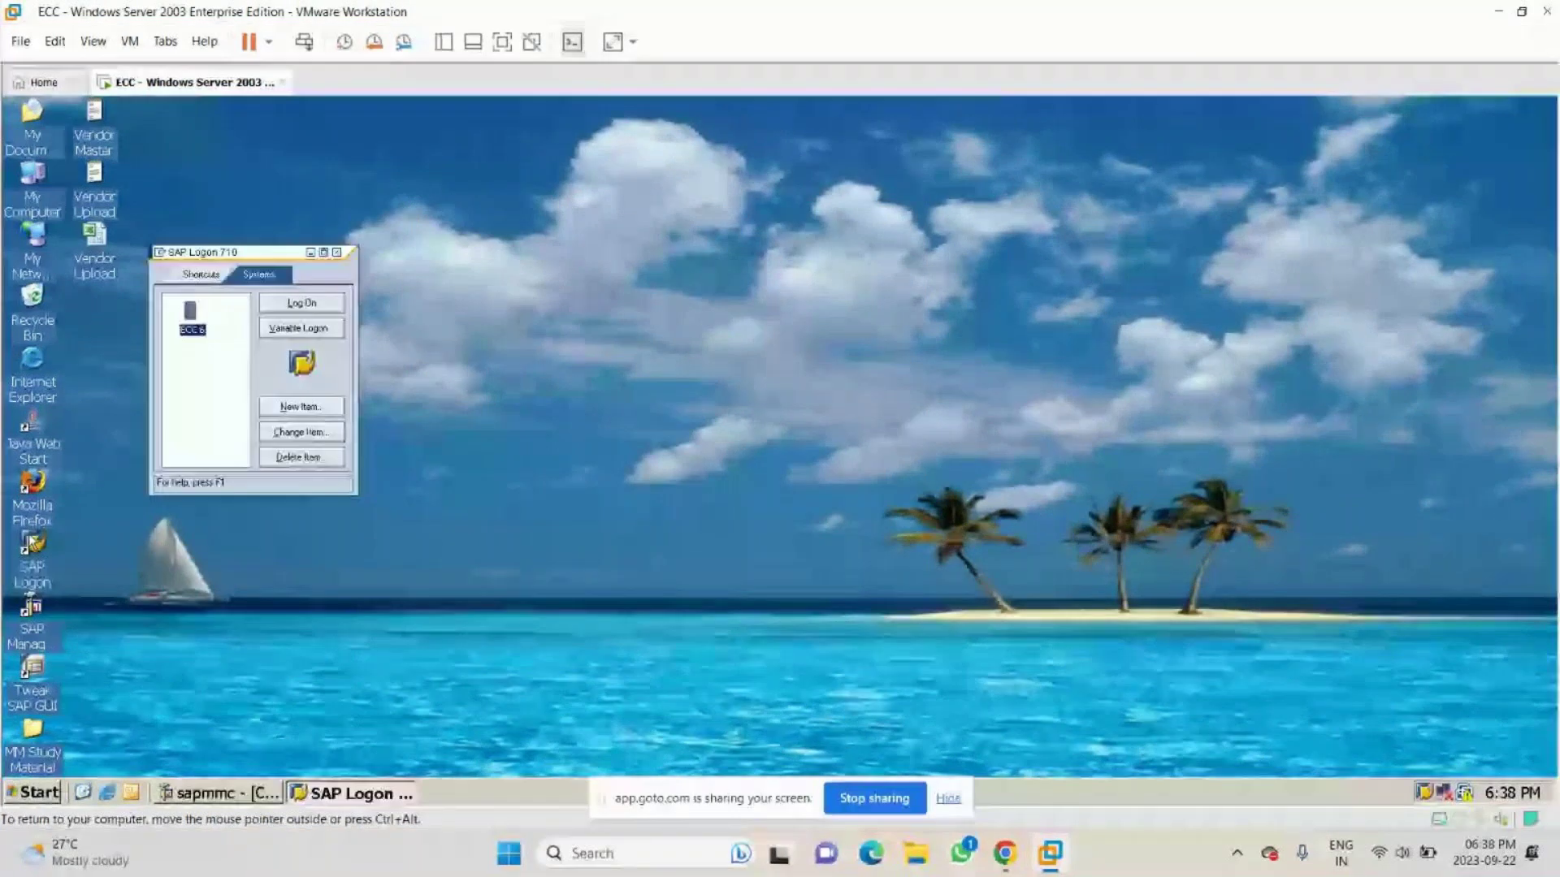
left_click(302, 305)
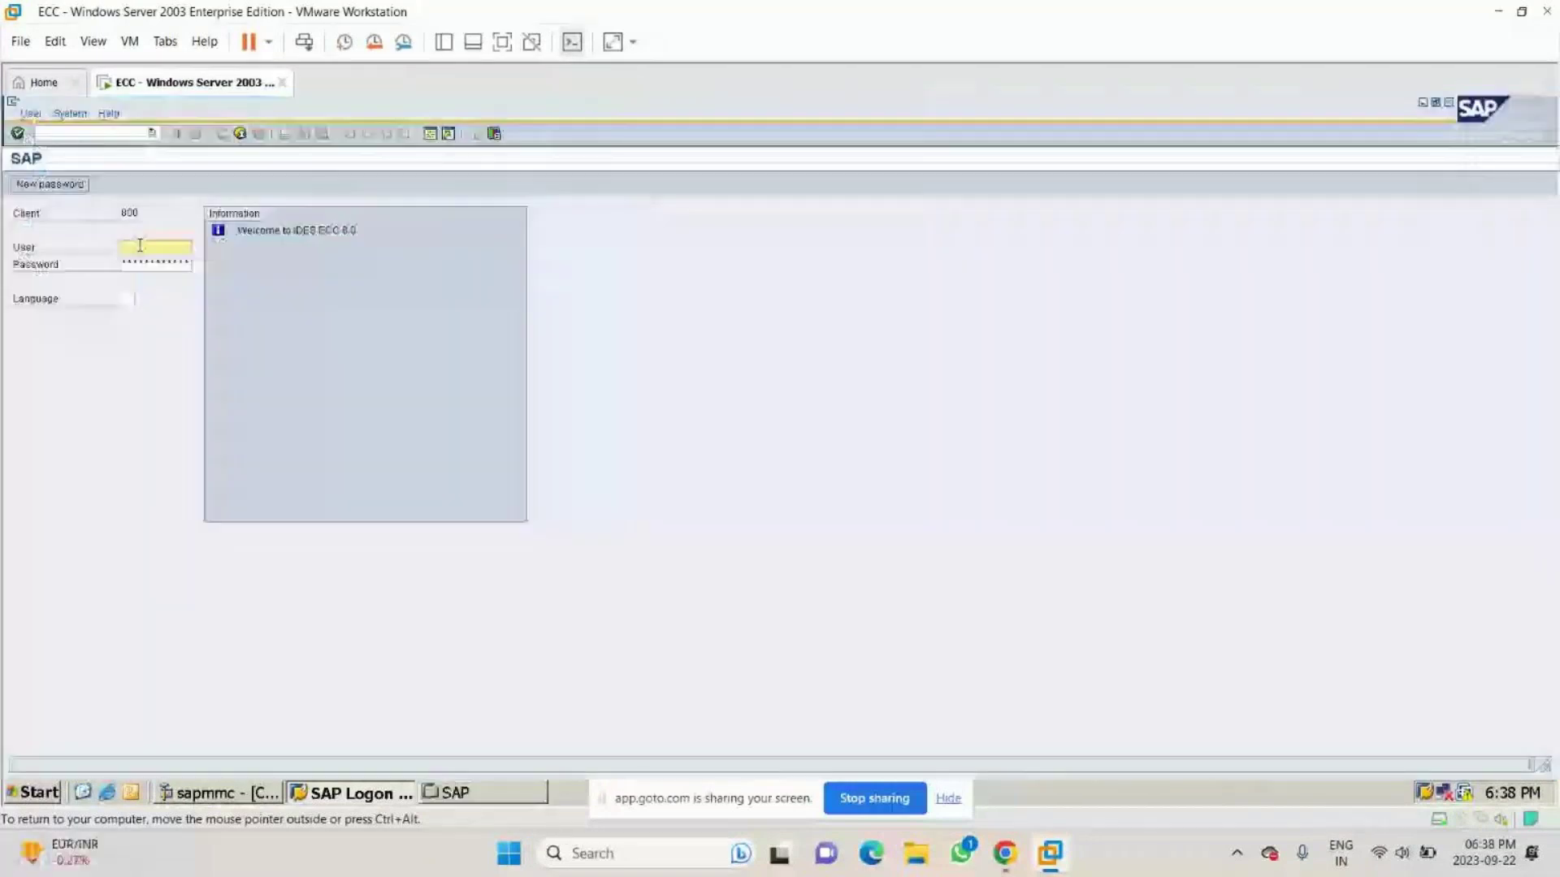
Log on to SAP with the user name, the account password and language en.
type("s")
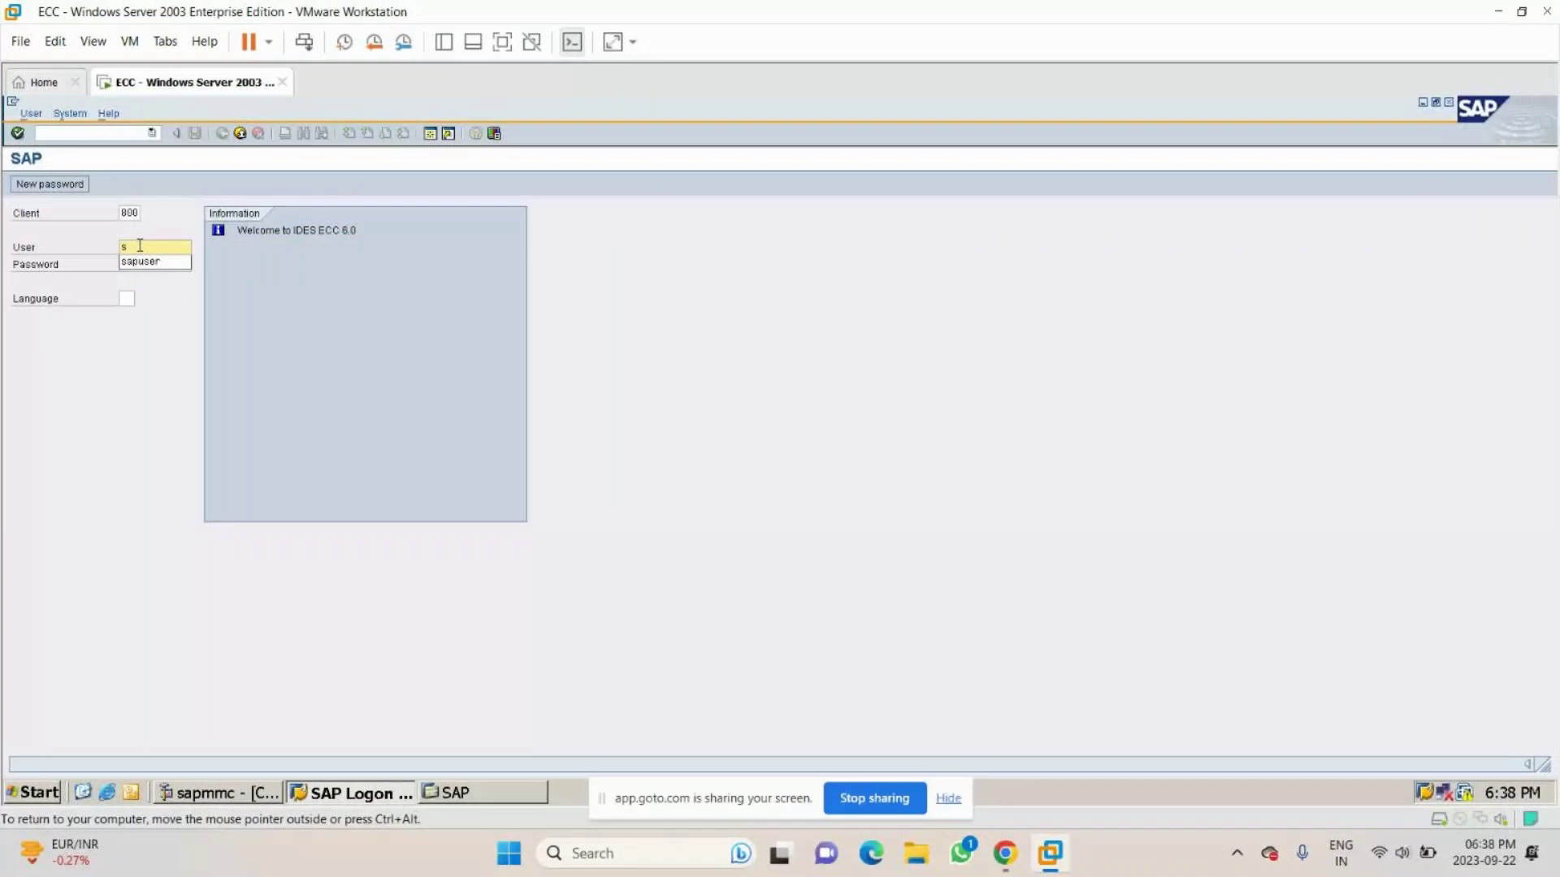
left_click(140, 262)
key("Tab")
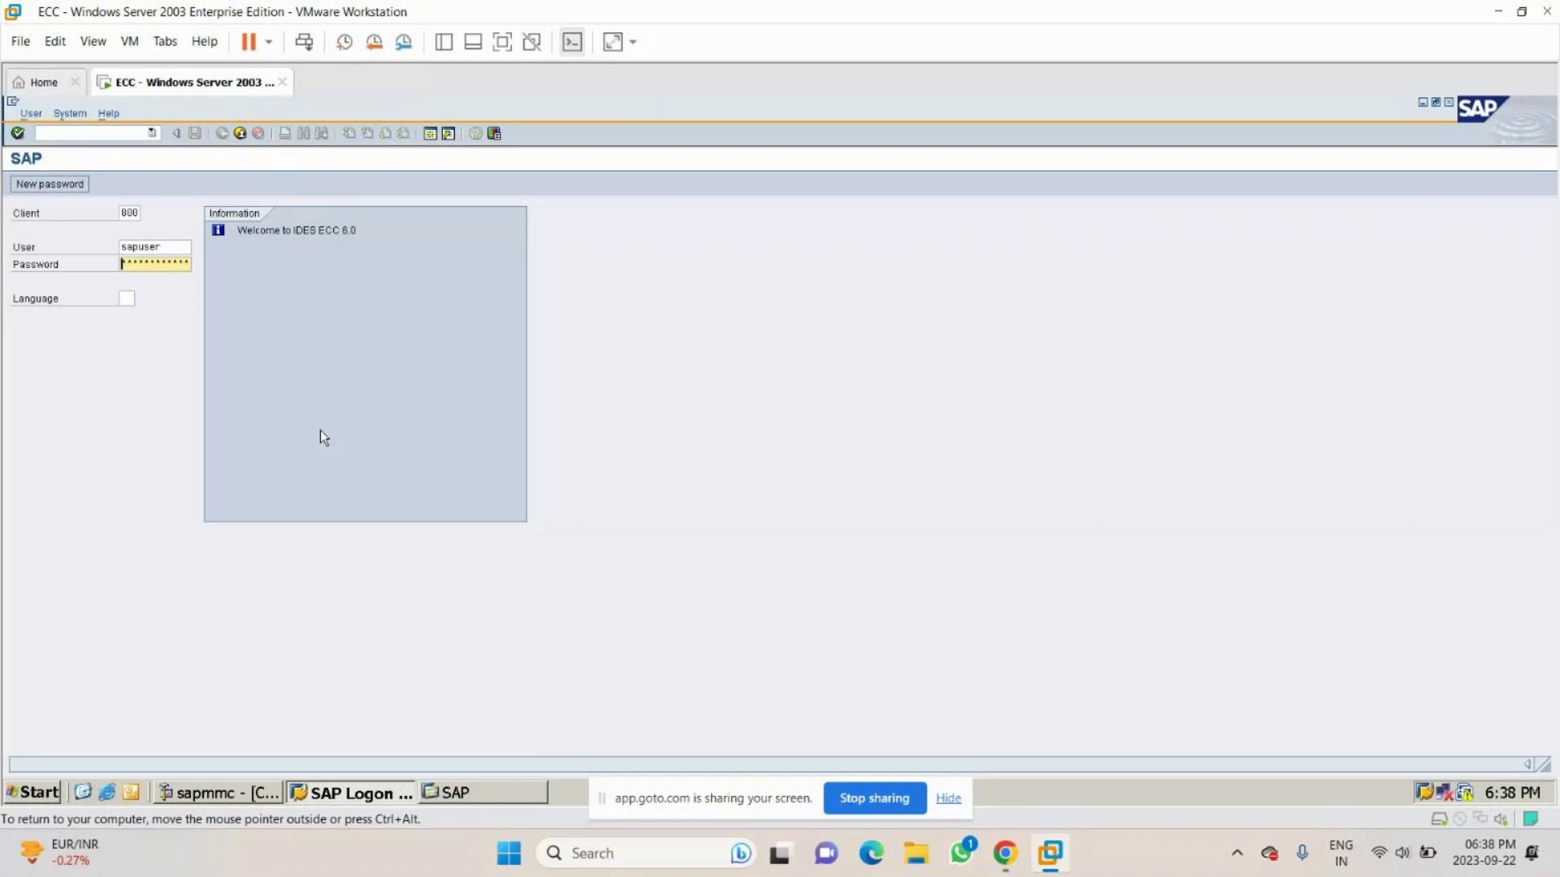
type("********")
key("Tab")
type("en")
key("Return")
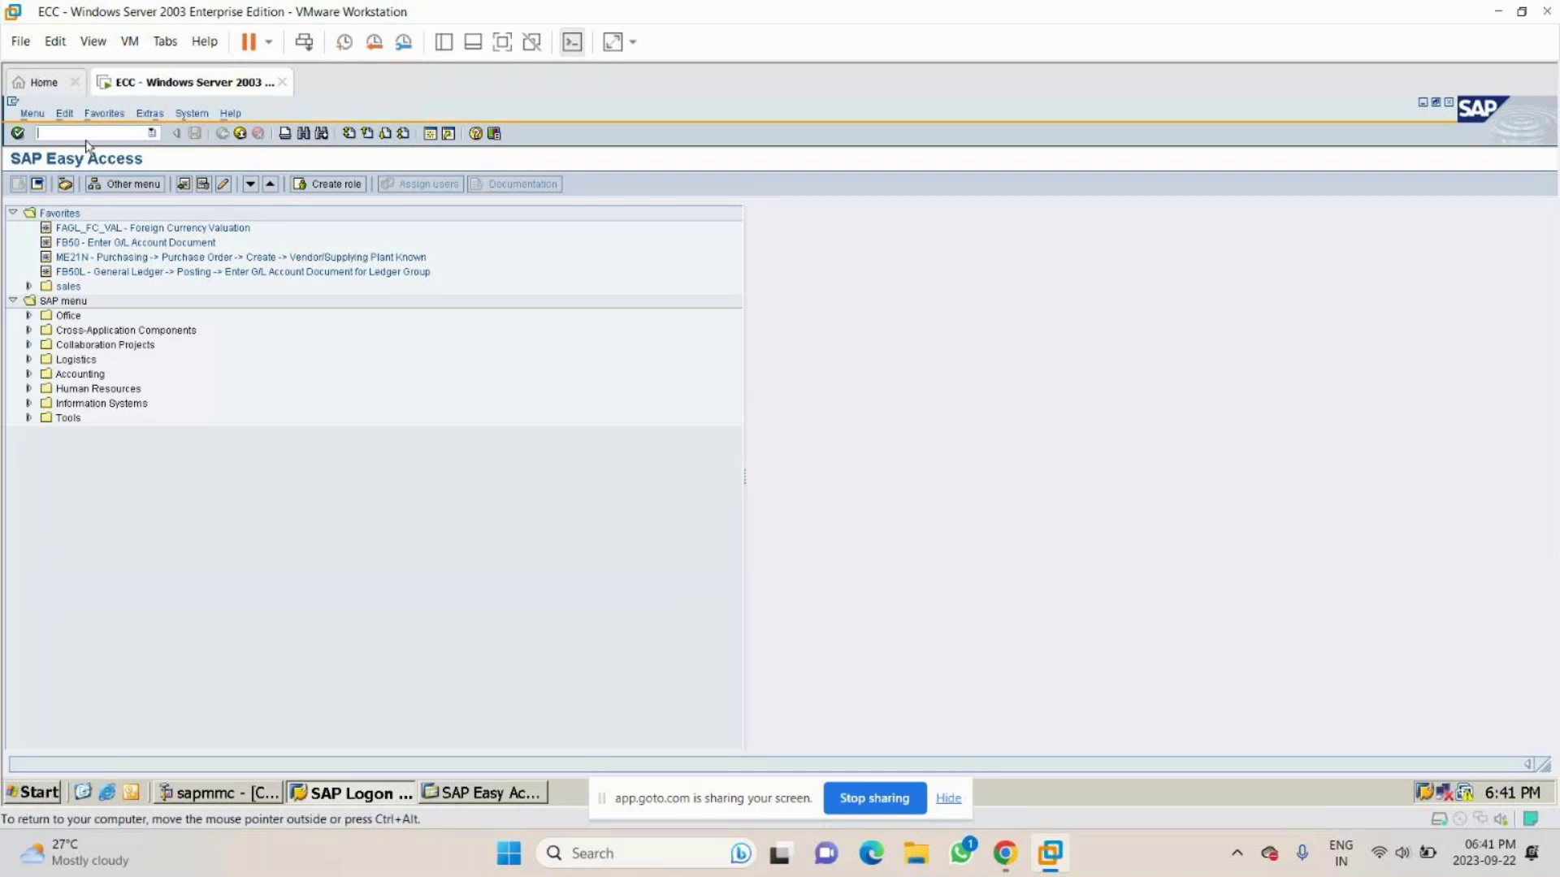
Open the field status variants overview with transaction /nobc4.
type("/nob")
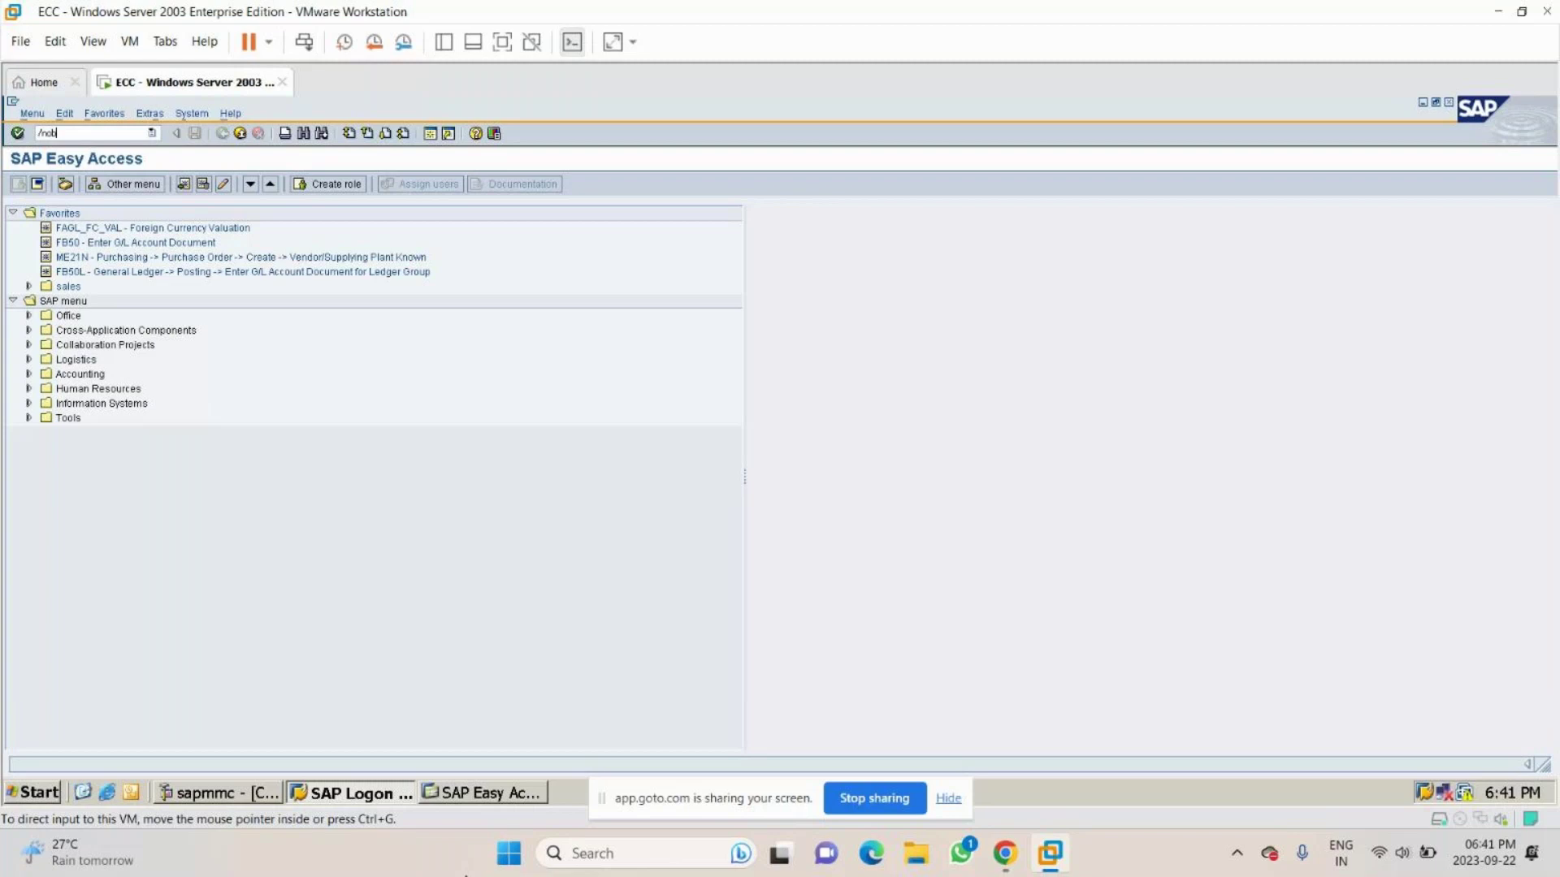
type("c4")
key("Return")
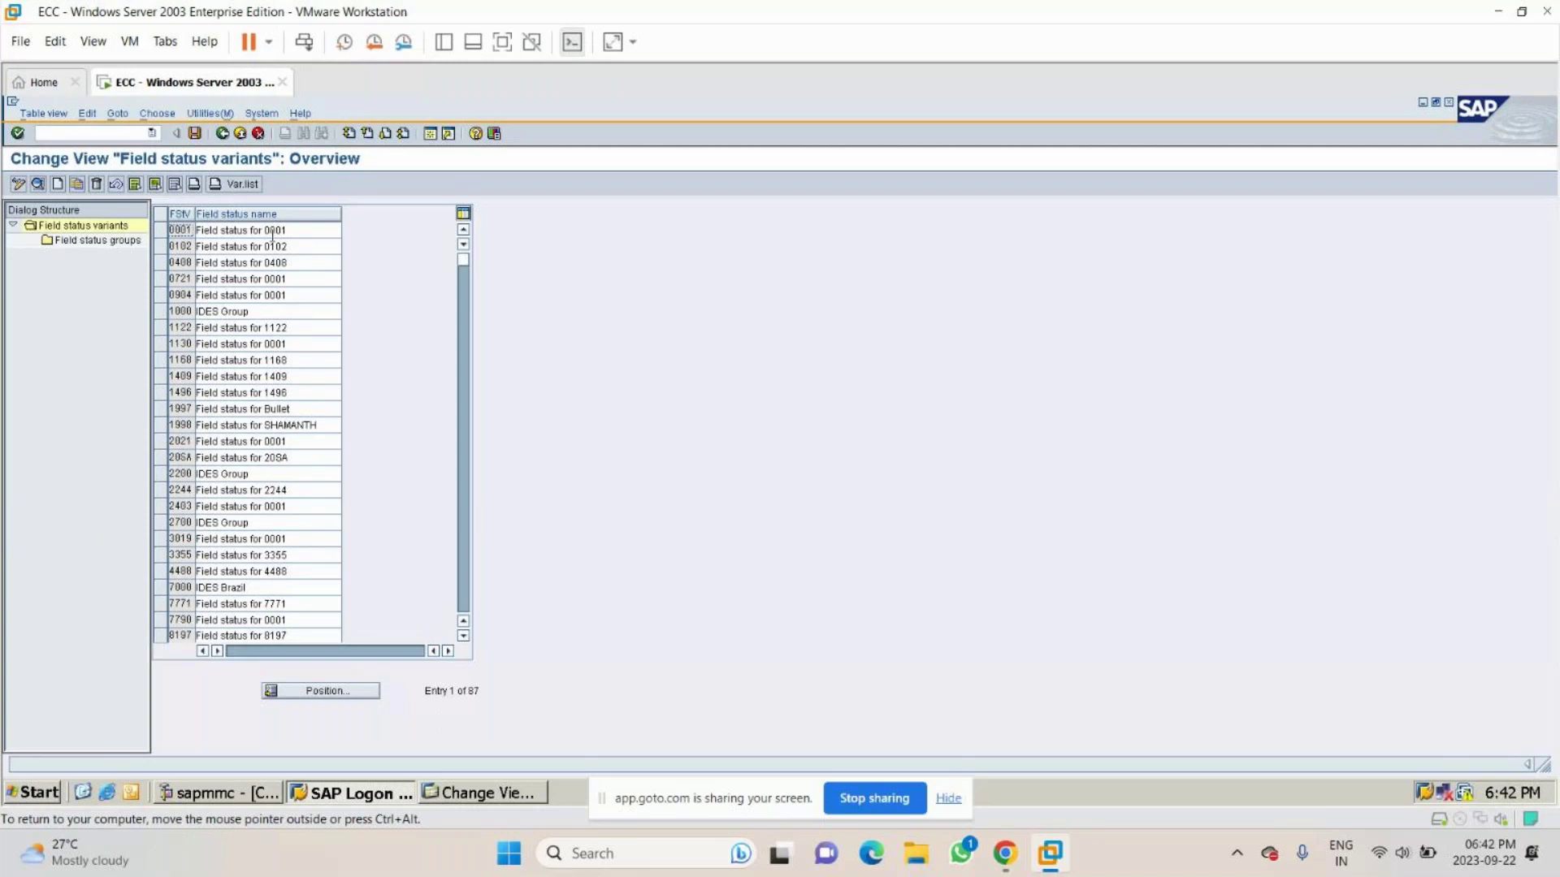
Start a copy of field status variant 0001 with the key MC20 and the name "Field status for MC20".
left_click(171, 230)
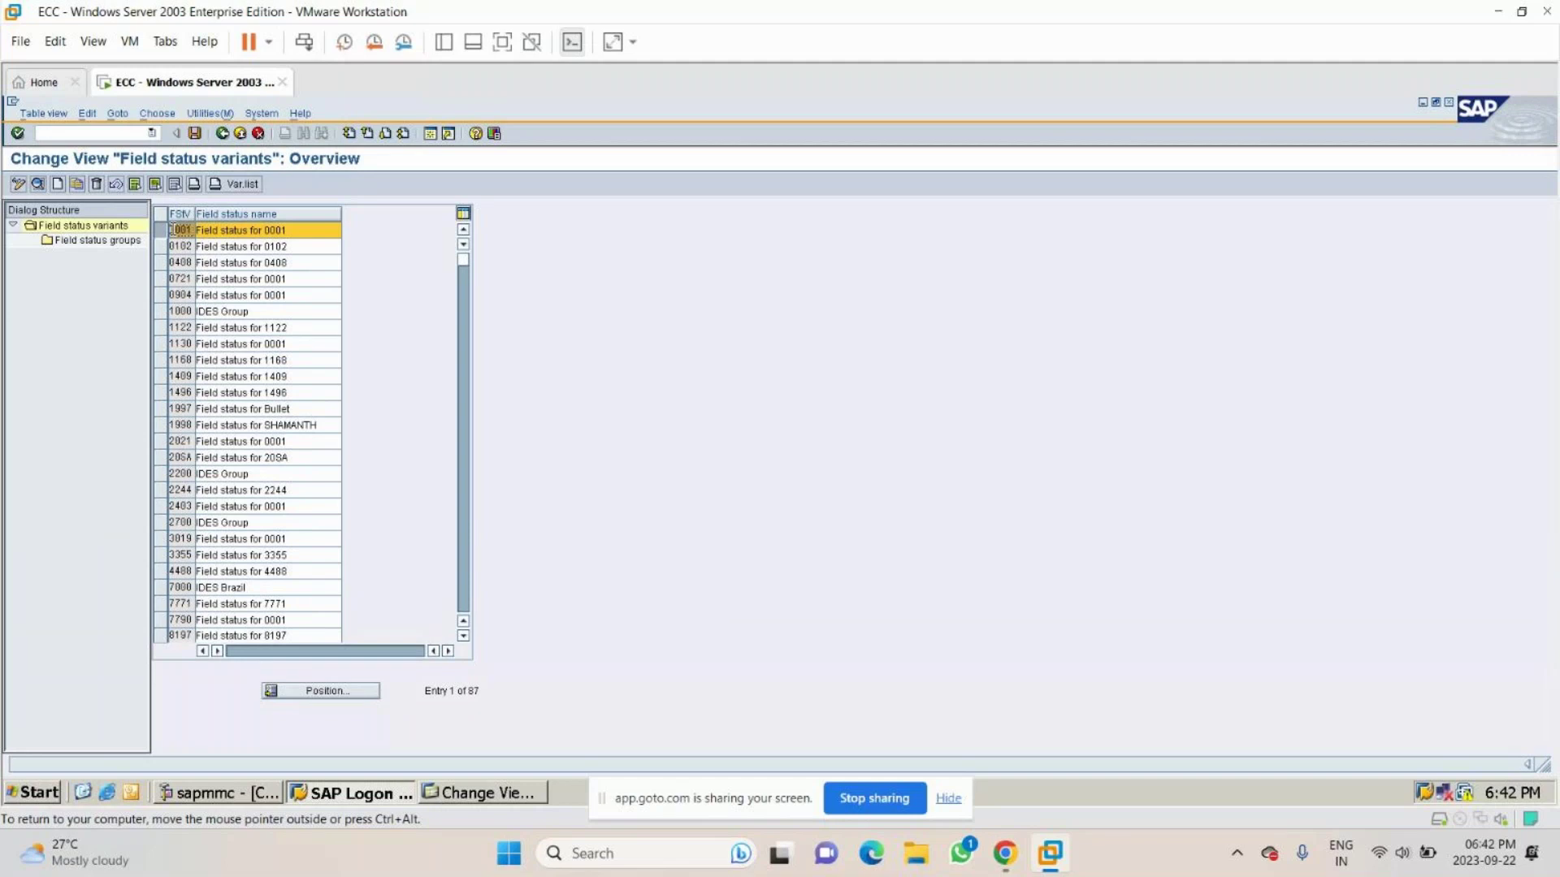
left_click(77, 184)
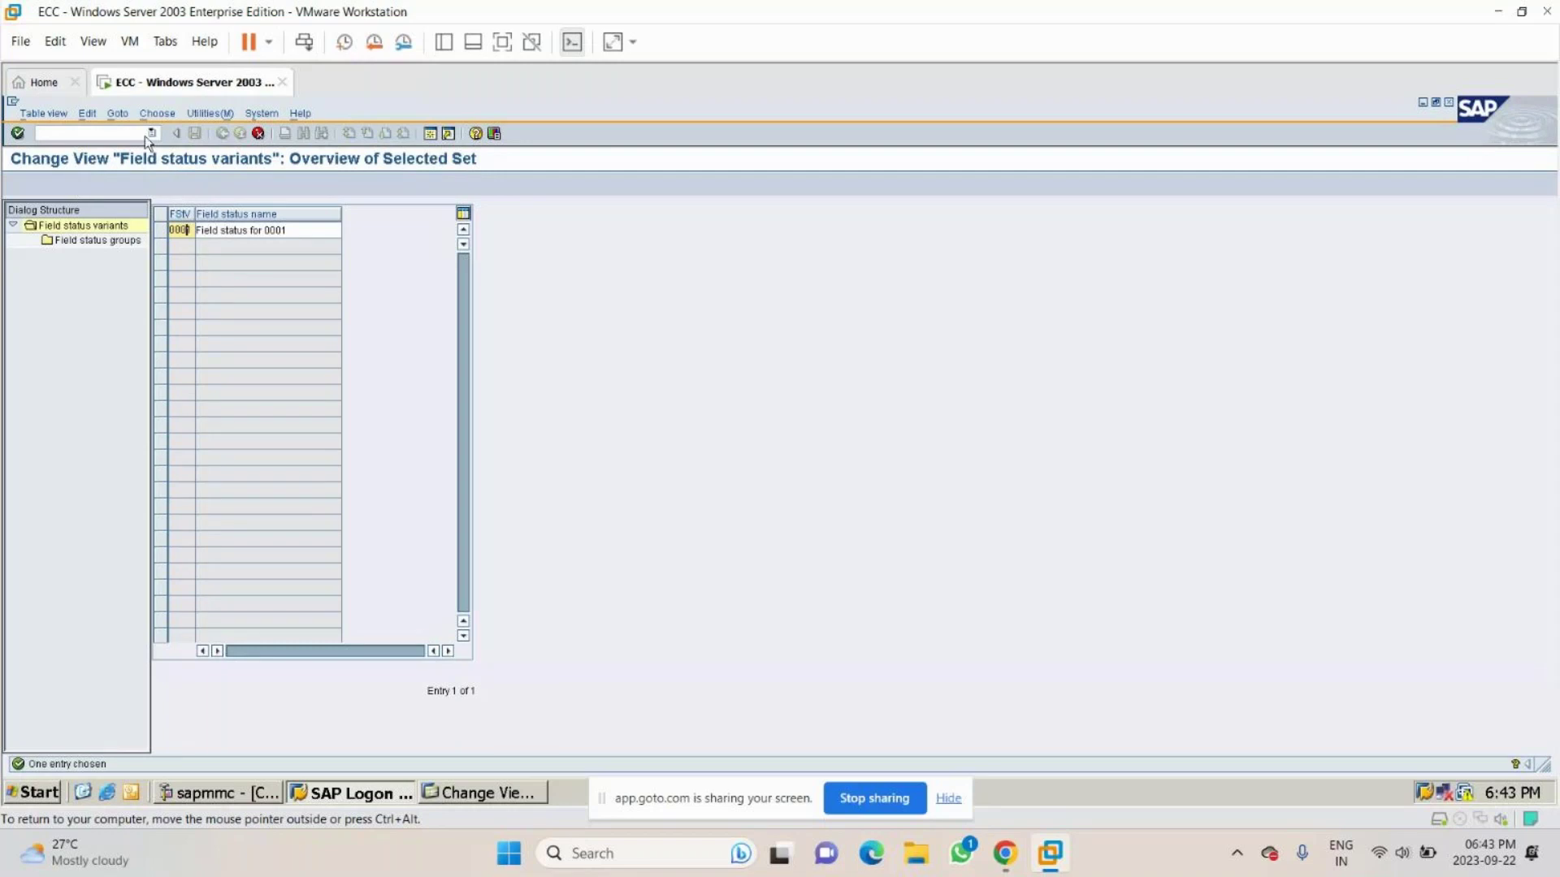
type("mc20")
left_click(305, 228)
key("BackSpace")
key("BackSpace")
key("BackSpace")
key("BackSpace")
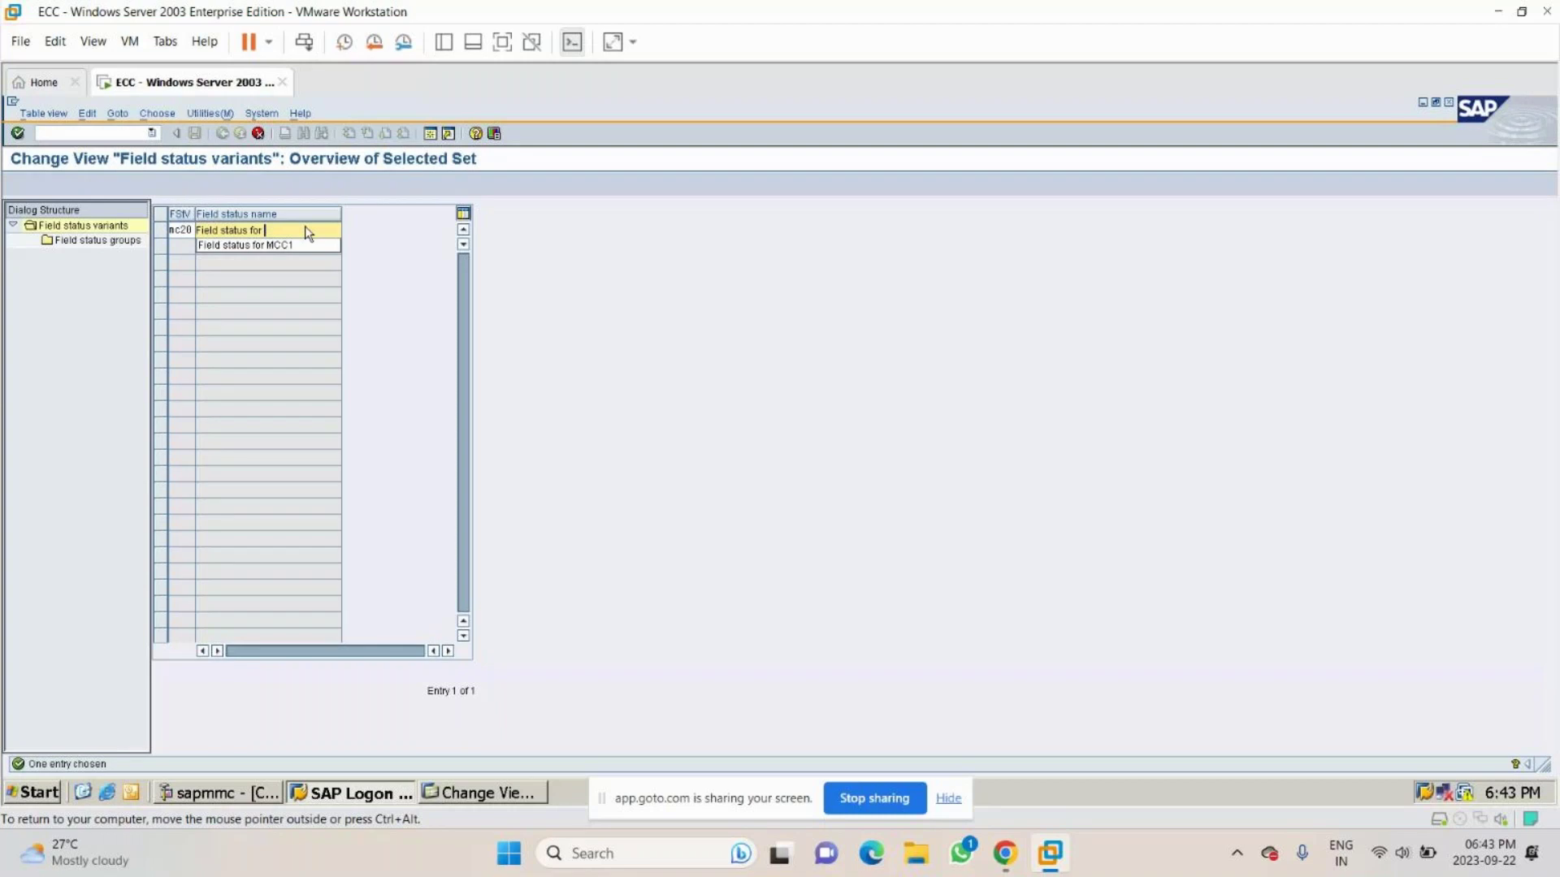
type("MC20")
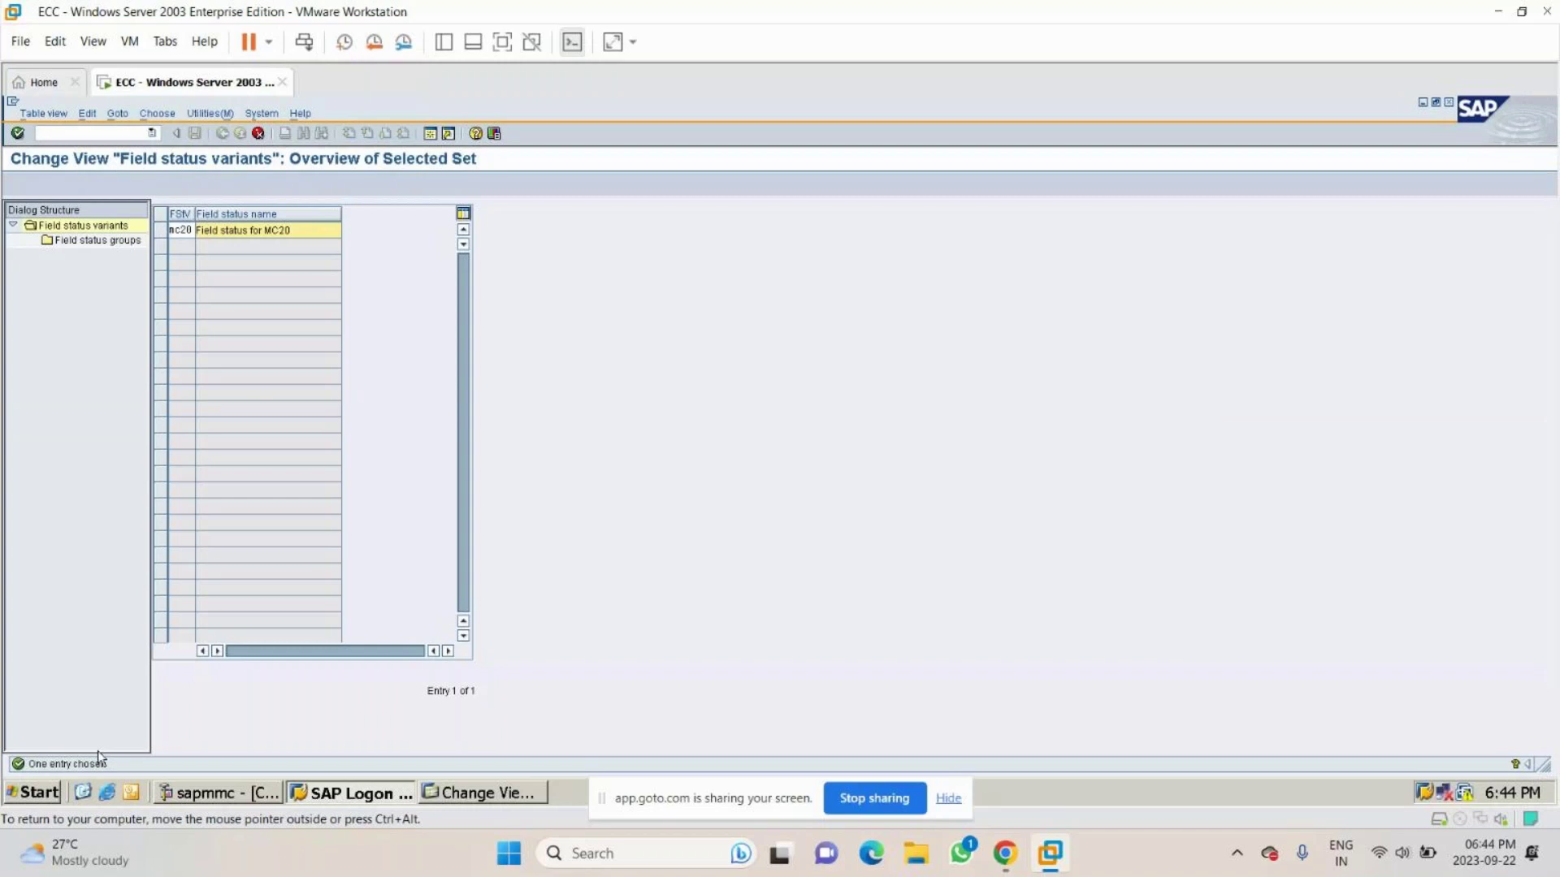
Copy variant MC20 with all dependent entries and save it under the proposed customizing request.
mouse_move(108, 845)
key("Return")
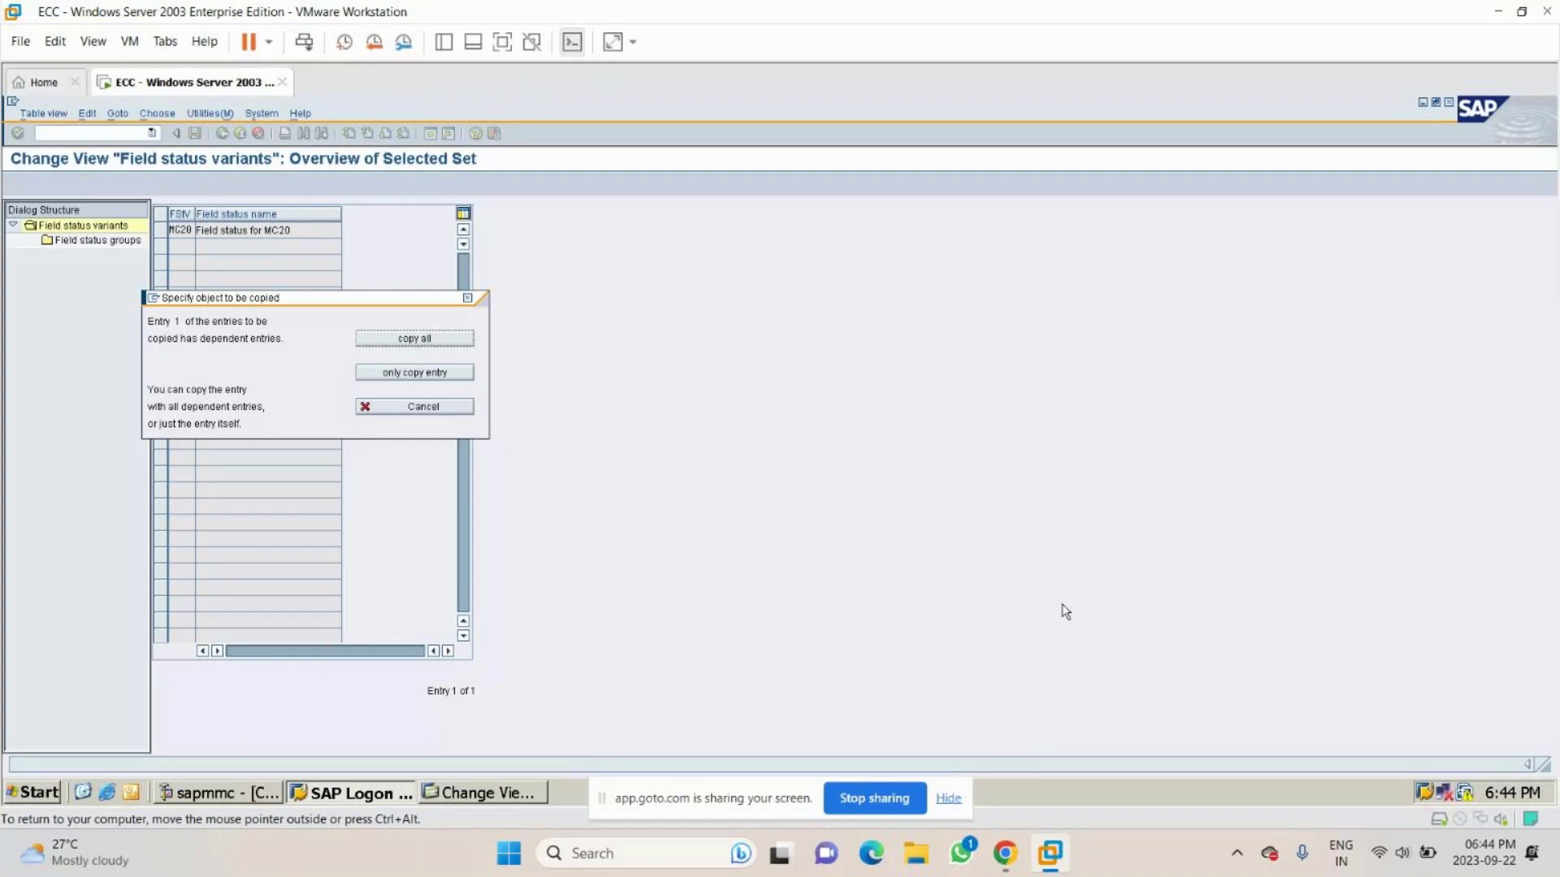
left_click(415, 339)
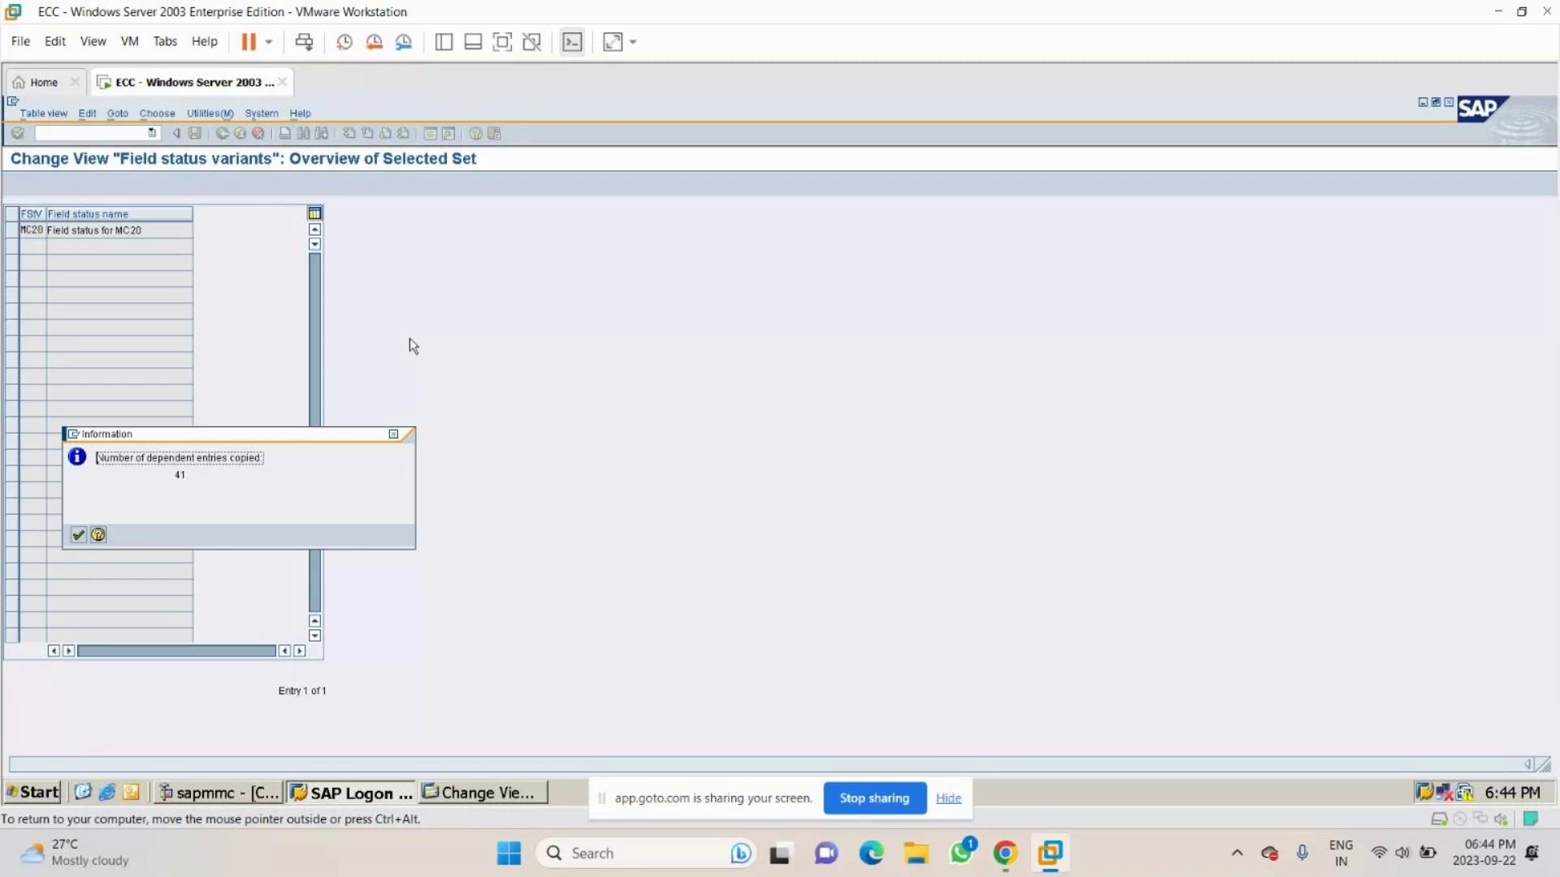
left_click(78, 535)
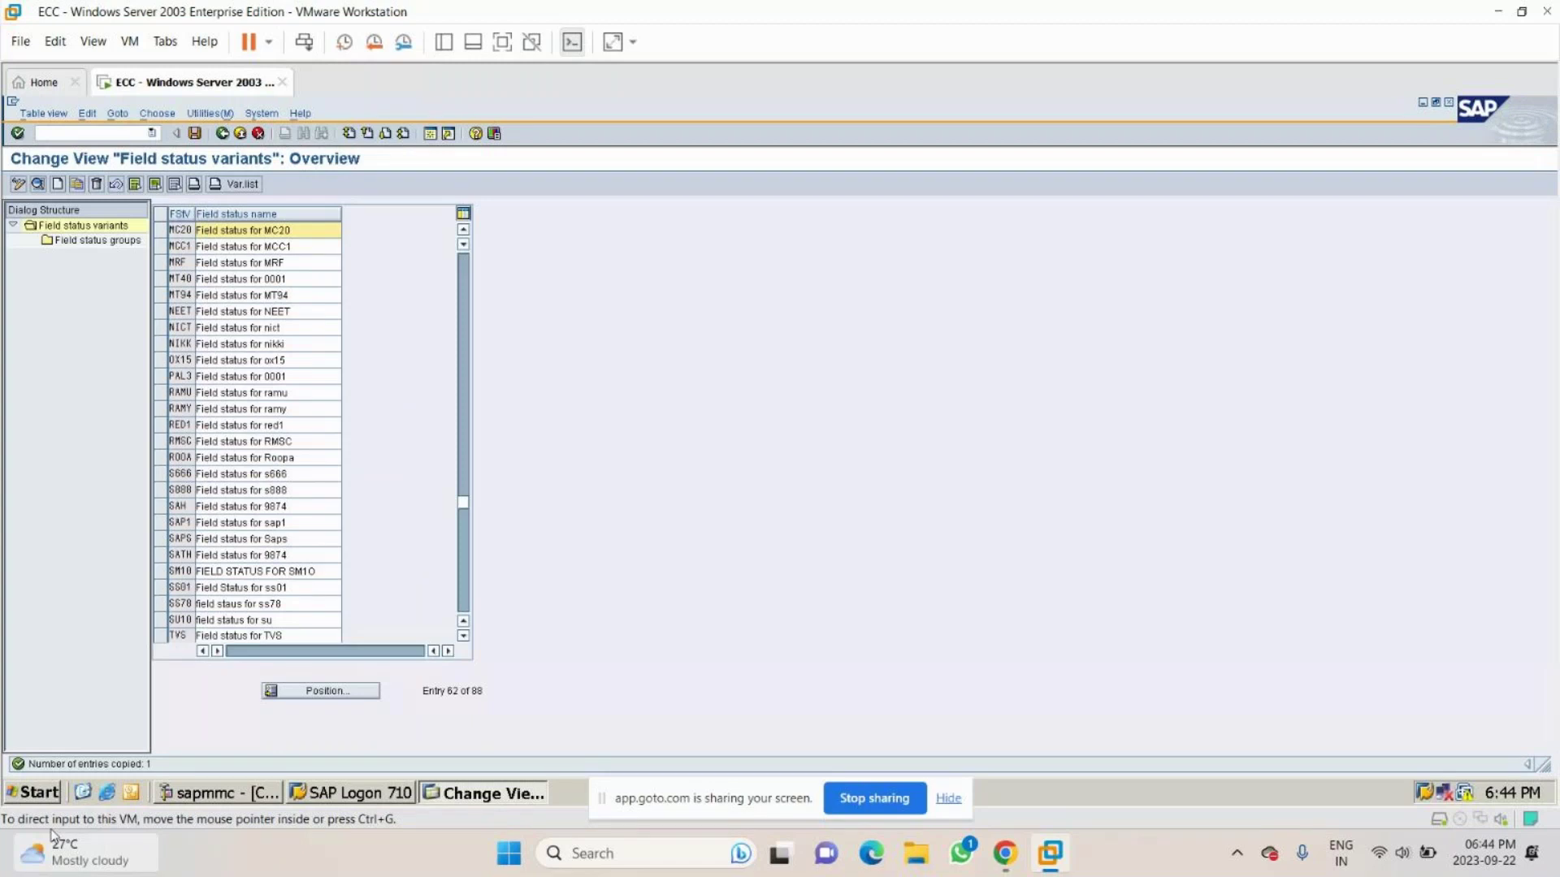
mouse_move(71, 830)
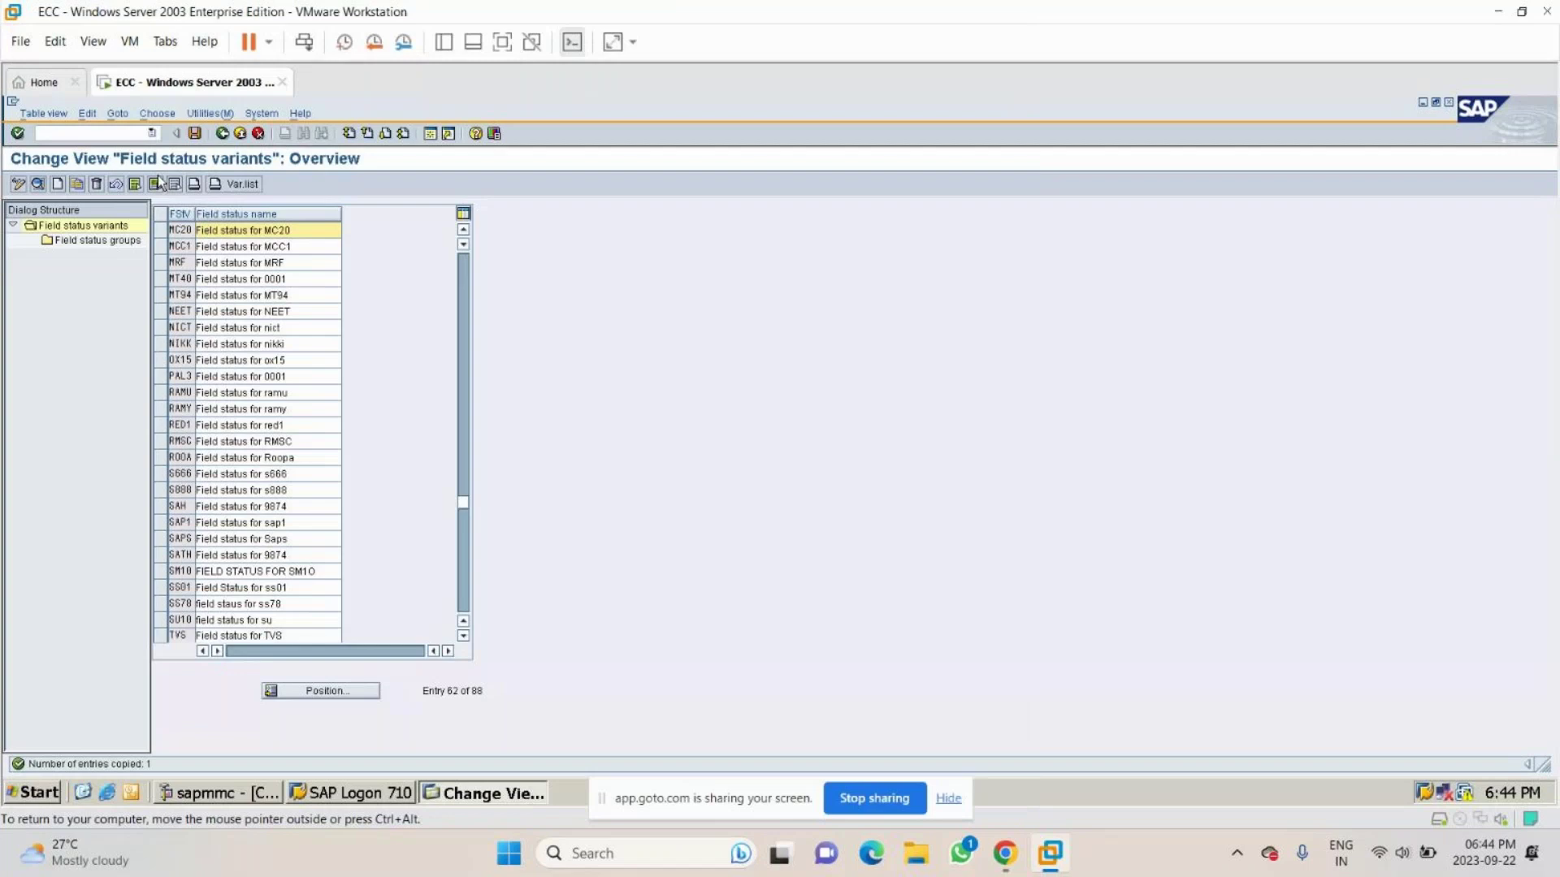
left_click(156, 182)
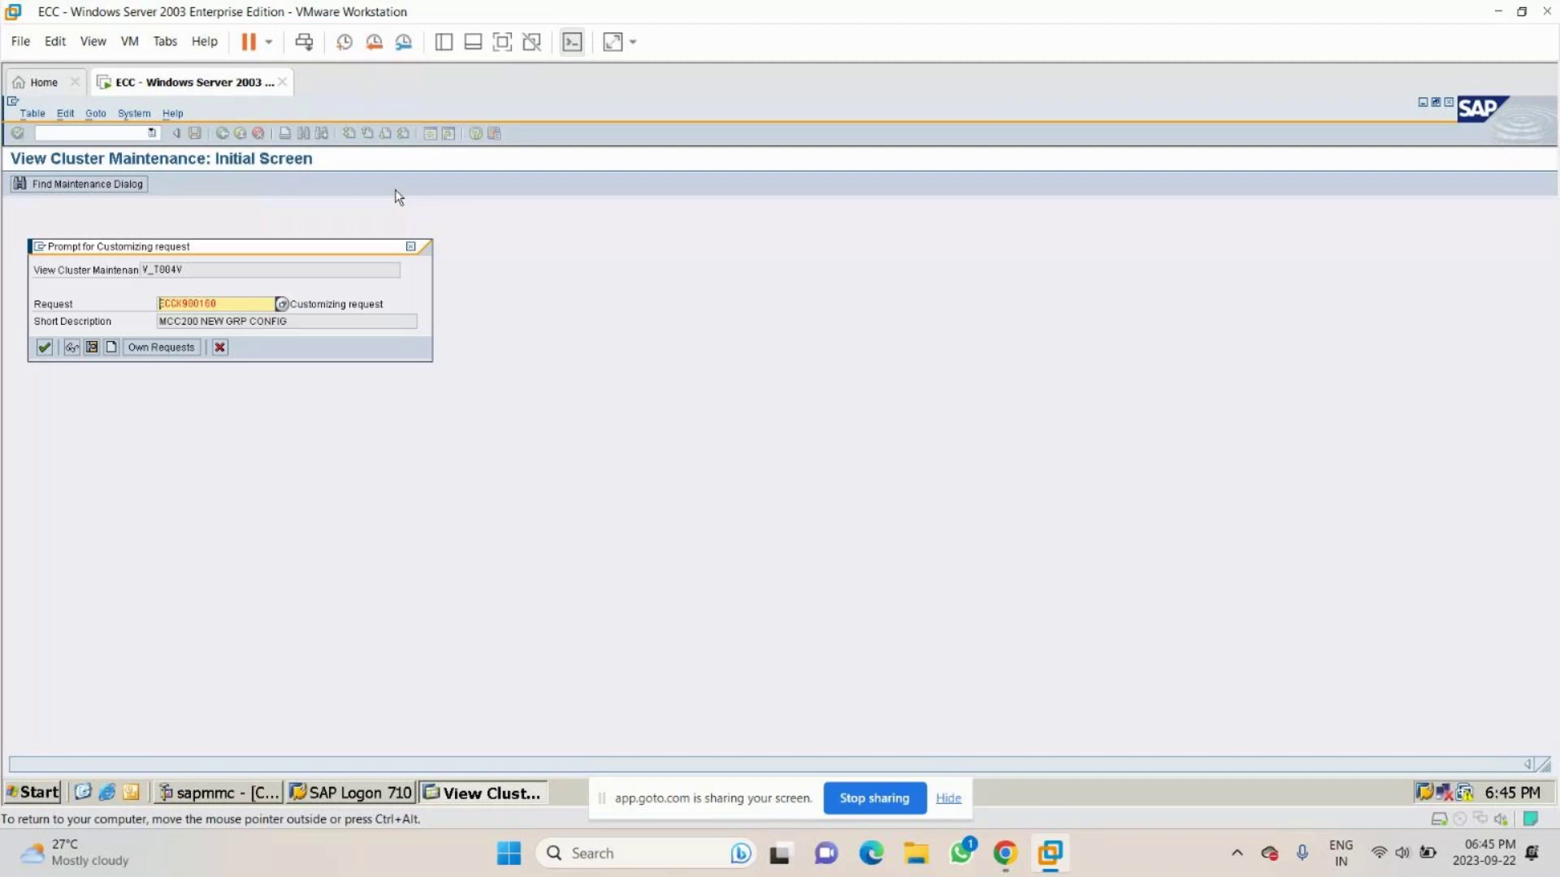
key("Return")
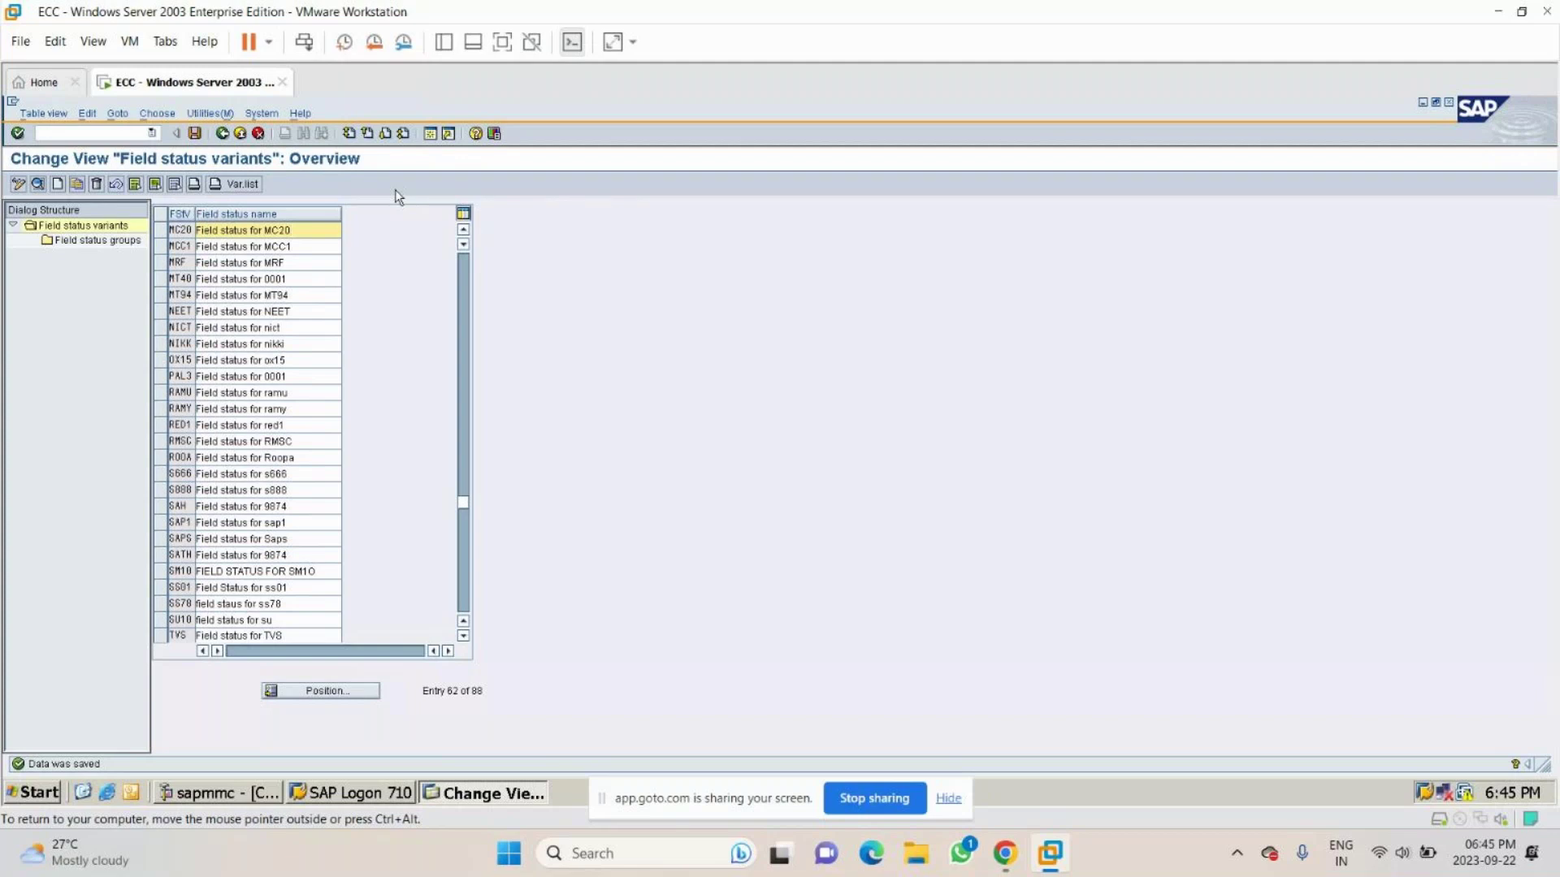
Open the assignment of company codes to field status variants with transaction /NOBC5.
left_click(130, 133)
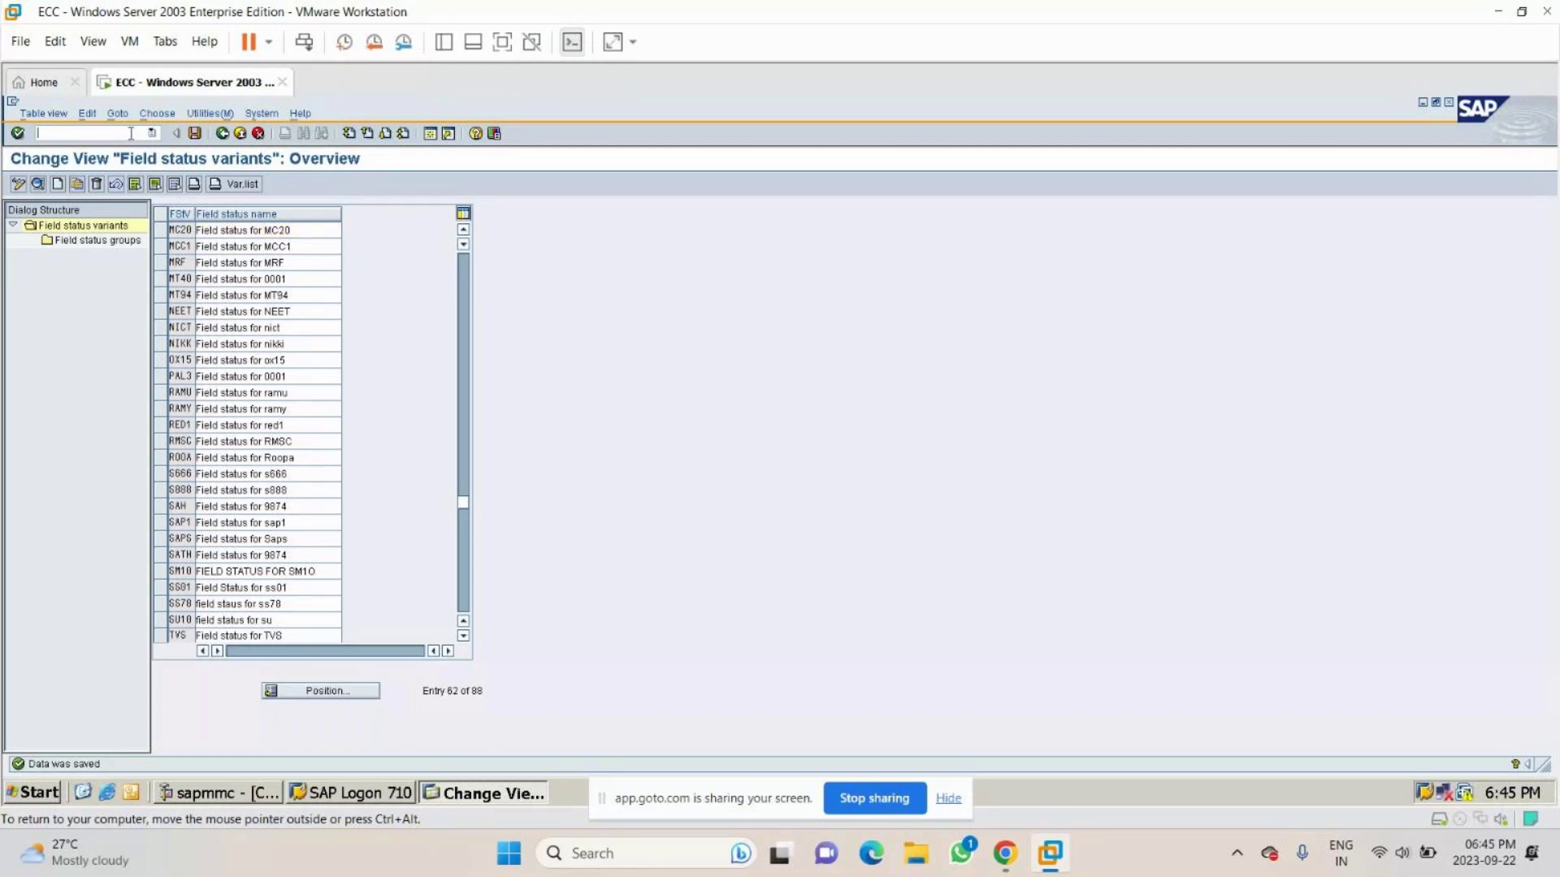
type("/NOBC5")
left_click(243, 137)
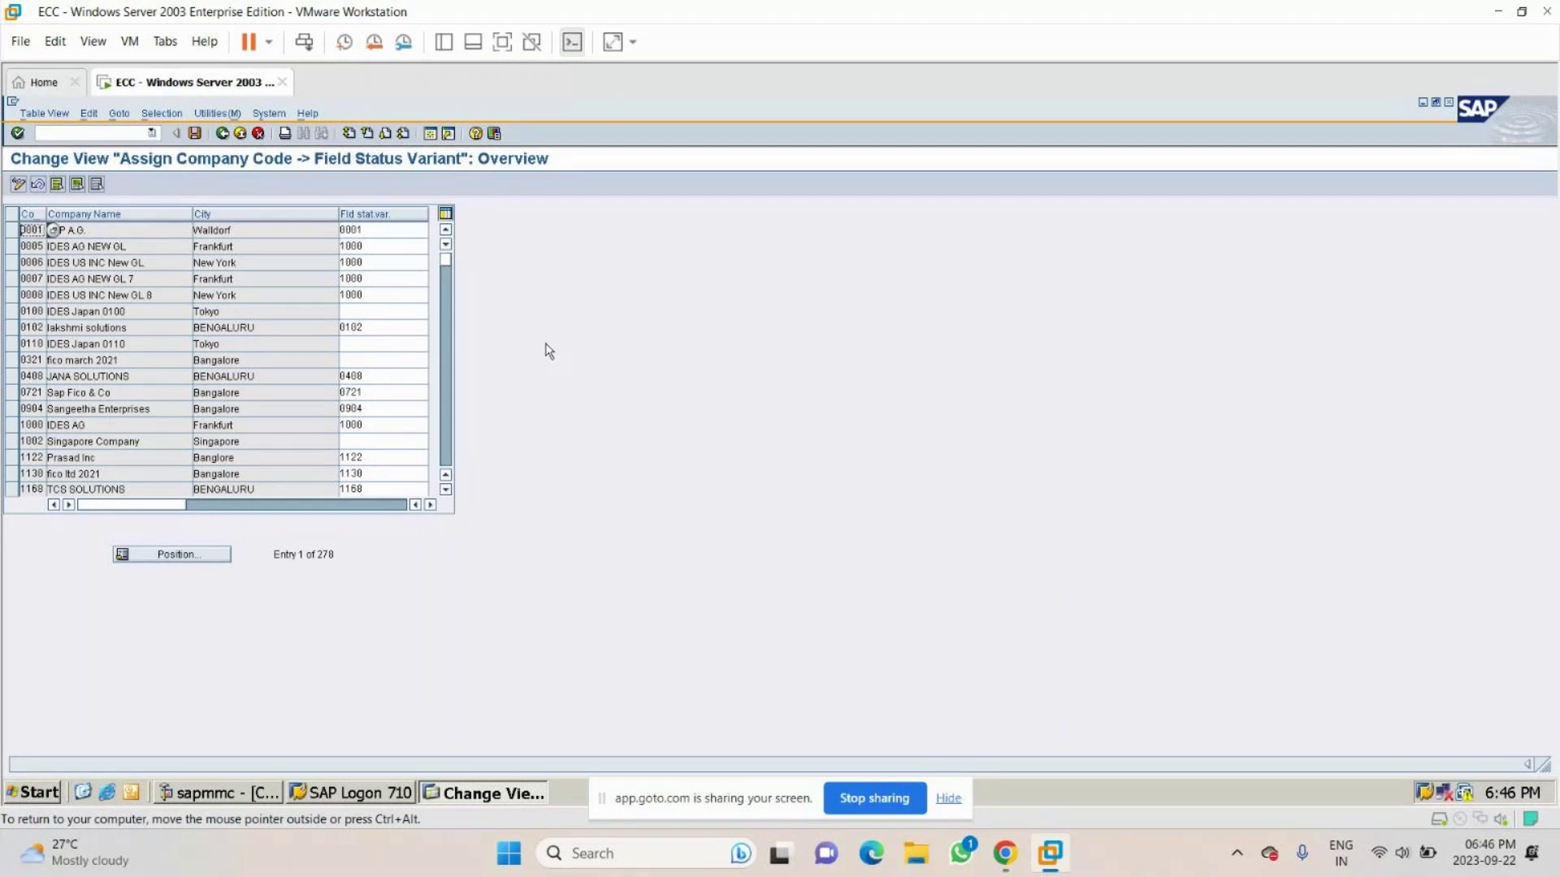
Position the list at company code MC20, assign field status variant MC20 and save under the proposed customizing request.
left_click(174, 554)
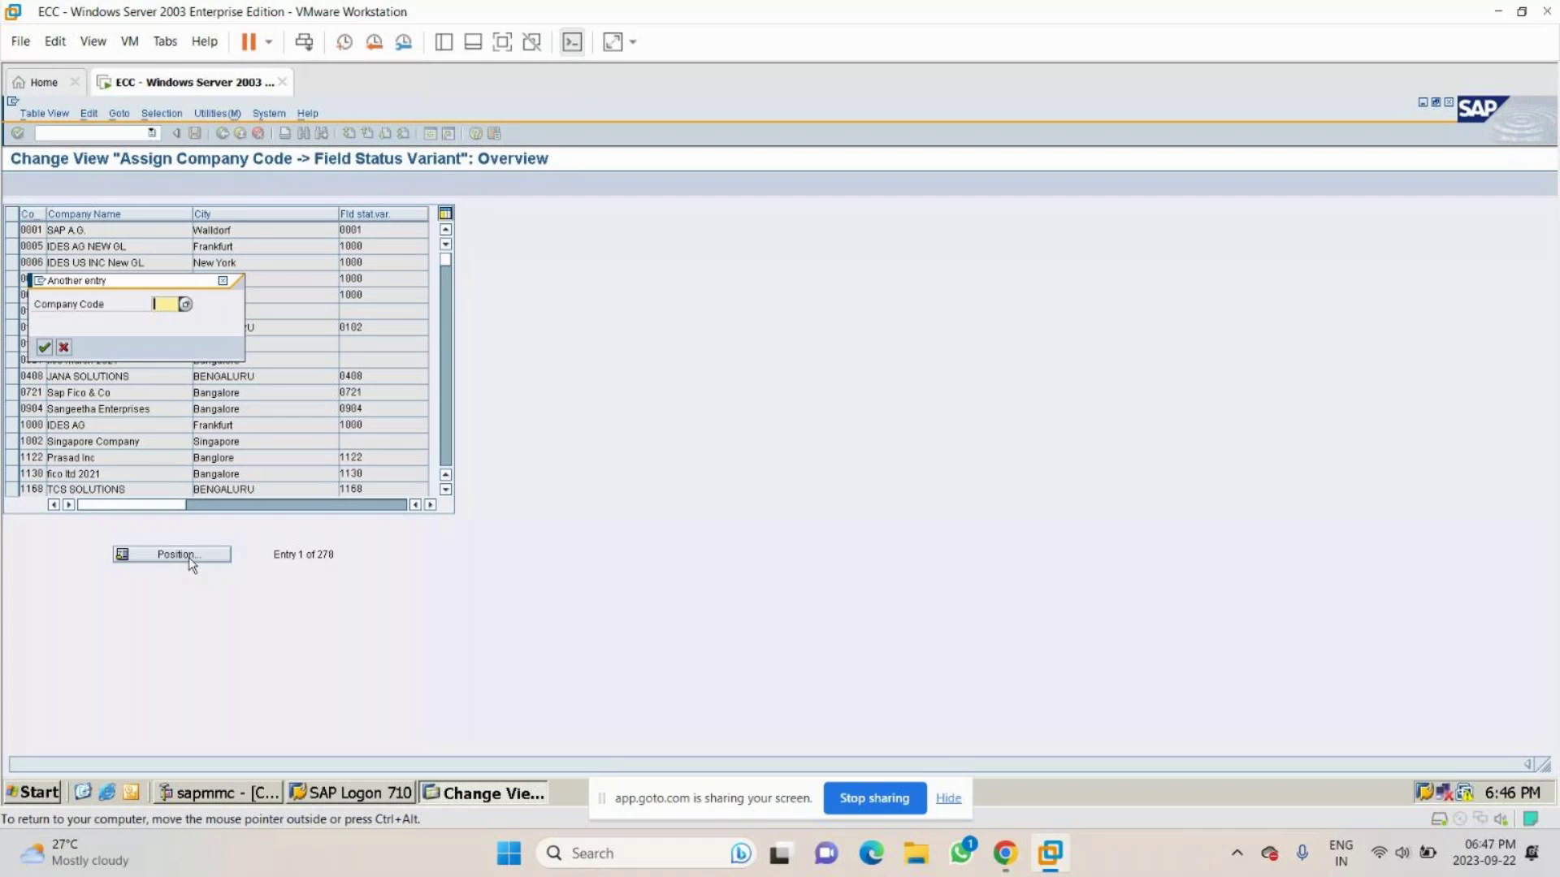
type("NC20")
key("Return")
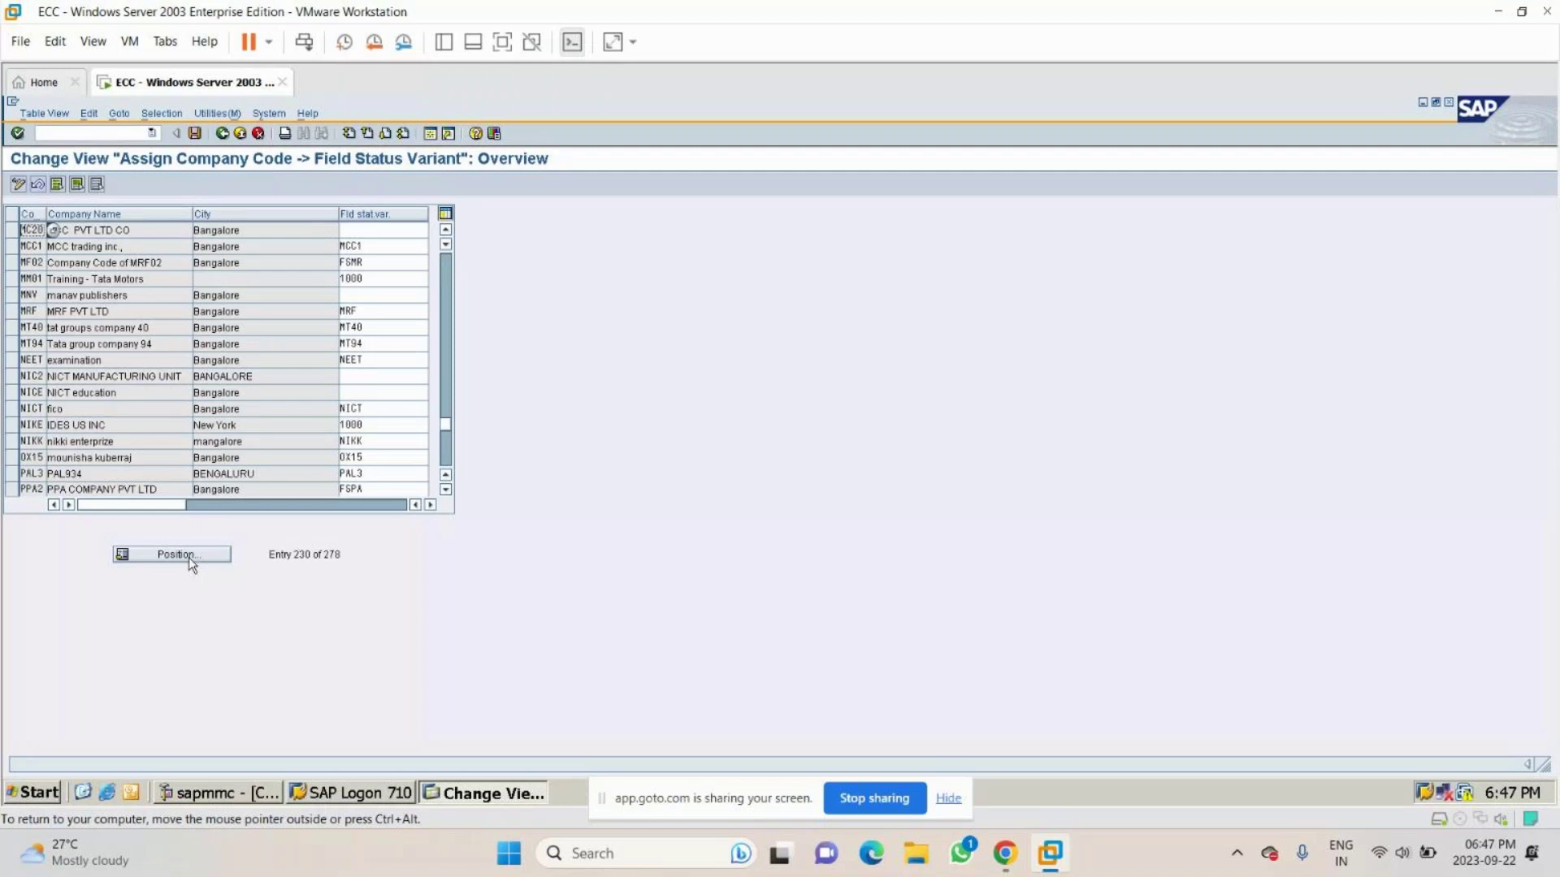
left_click(373, 231)
type("MC2")
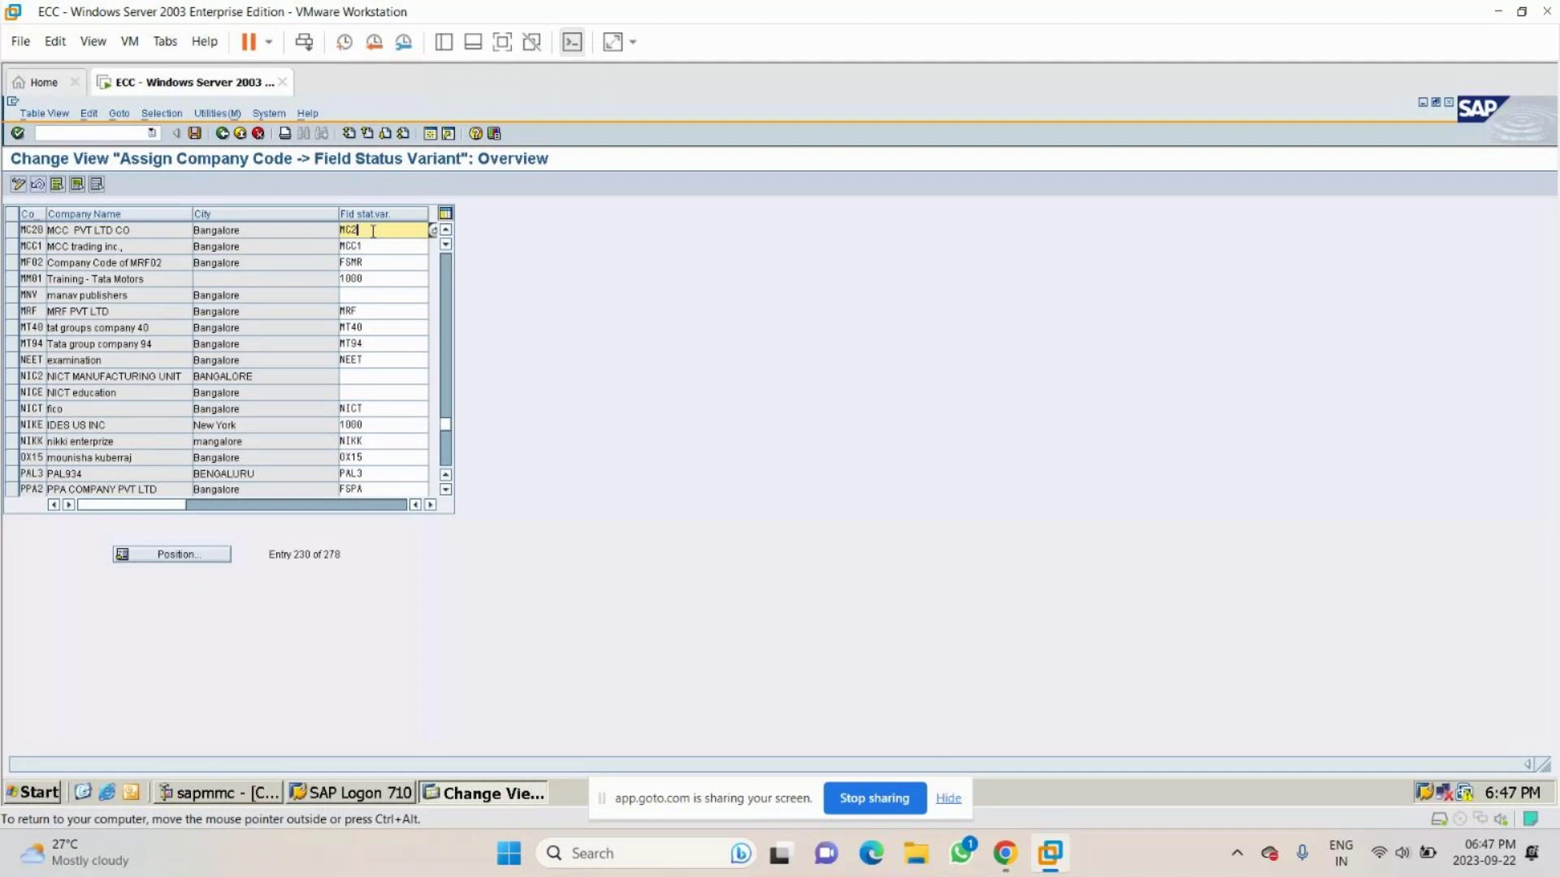
key("ctrl+s")
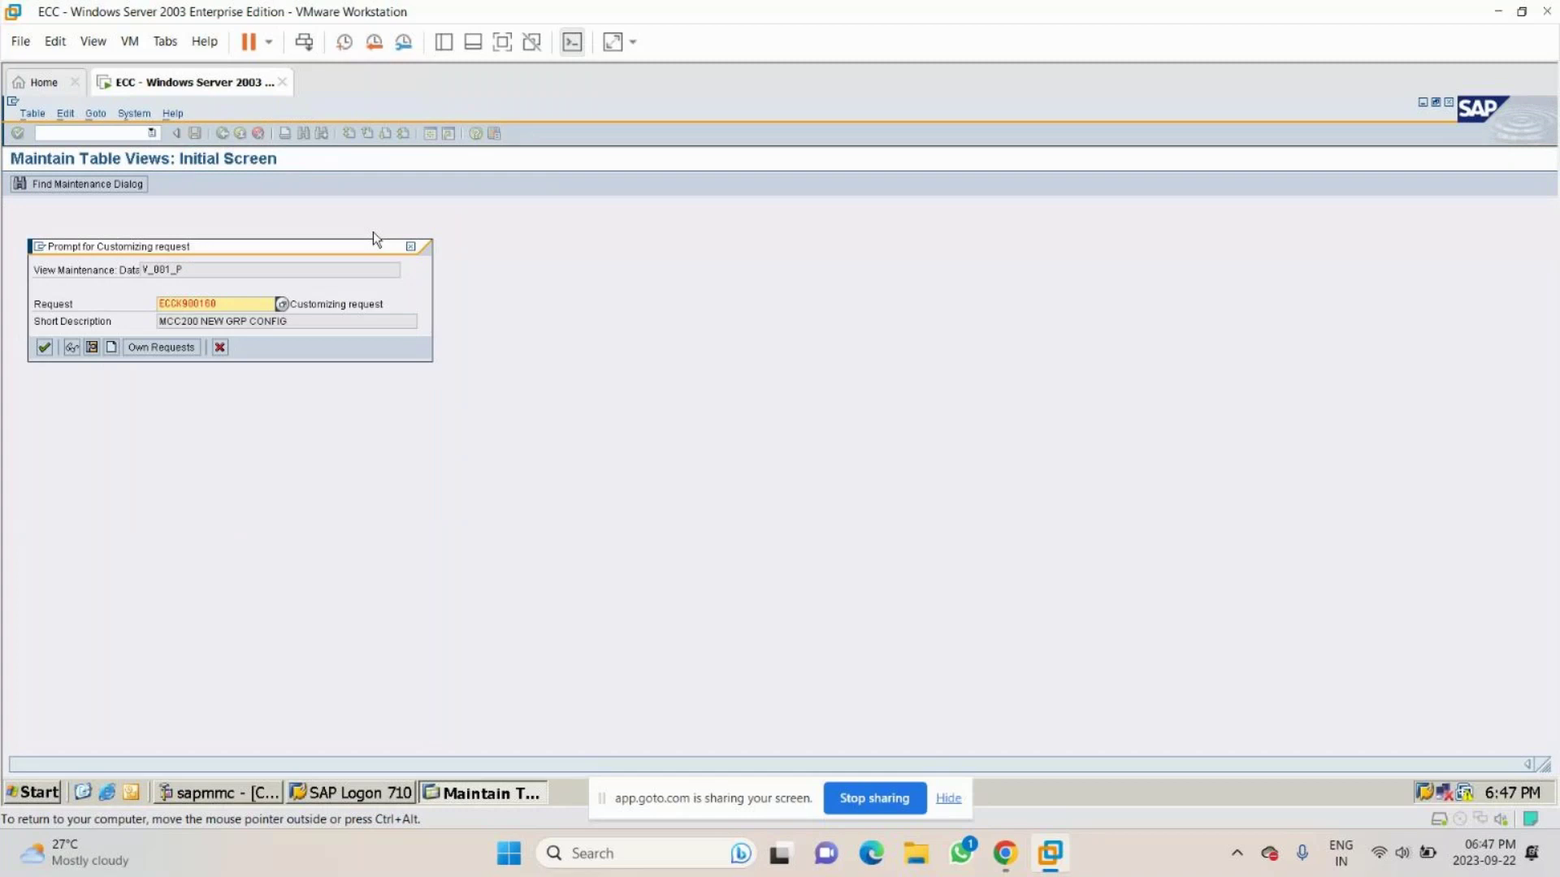
key("Return")
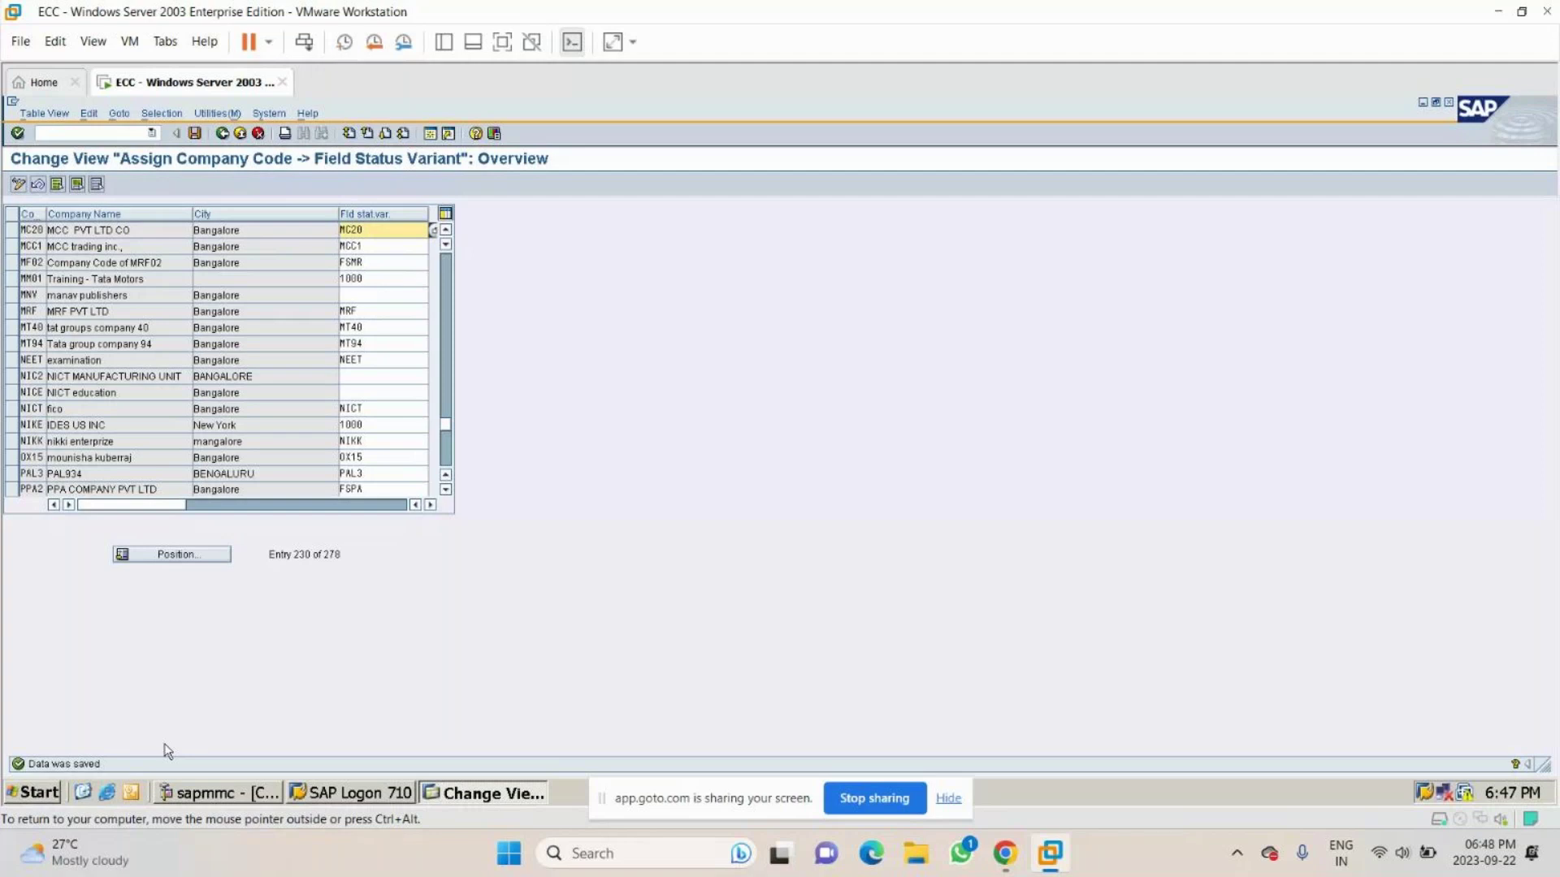
Open the FI tolerance groups for users with transaction /NOBA4 and start a new entry.
type("/NOBA")
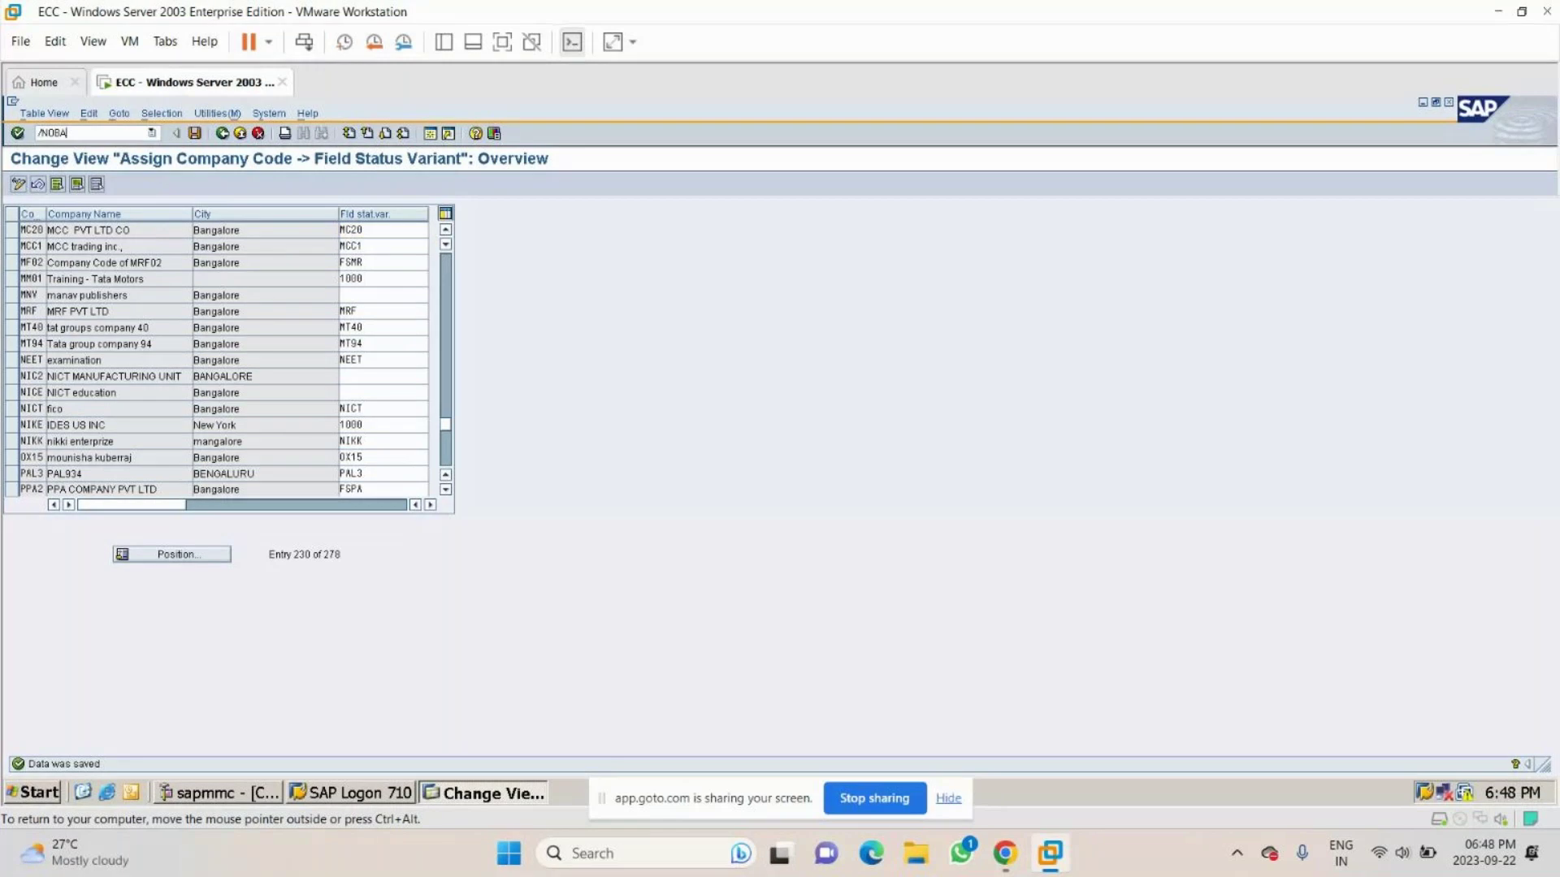
type("4")
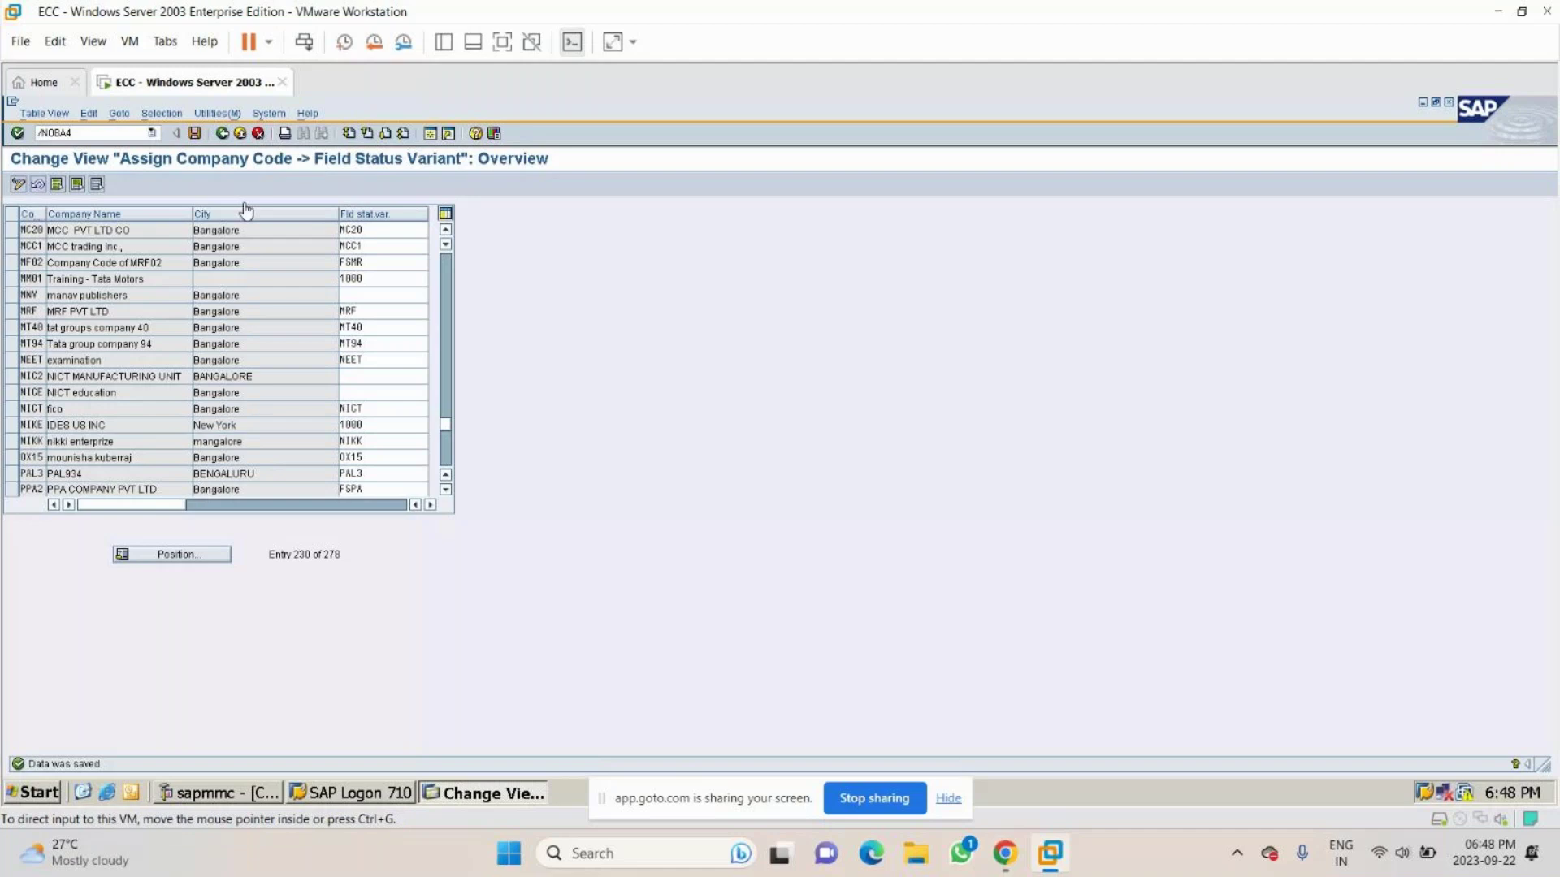
left_click(92, 135)
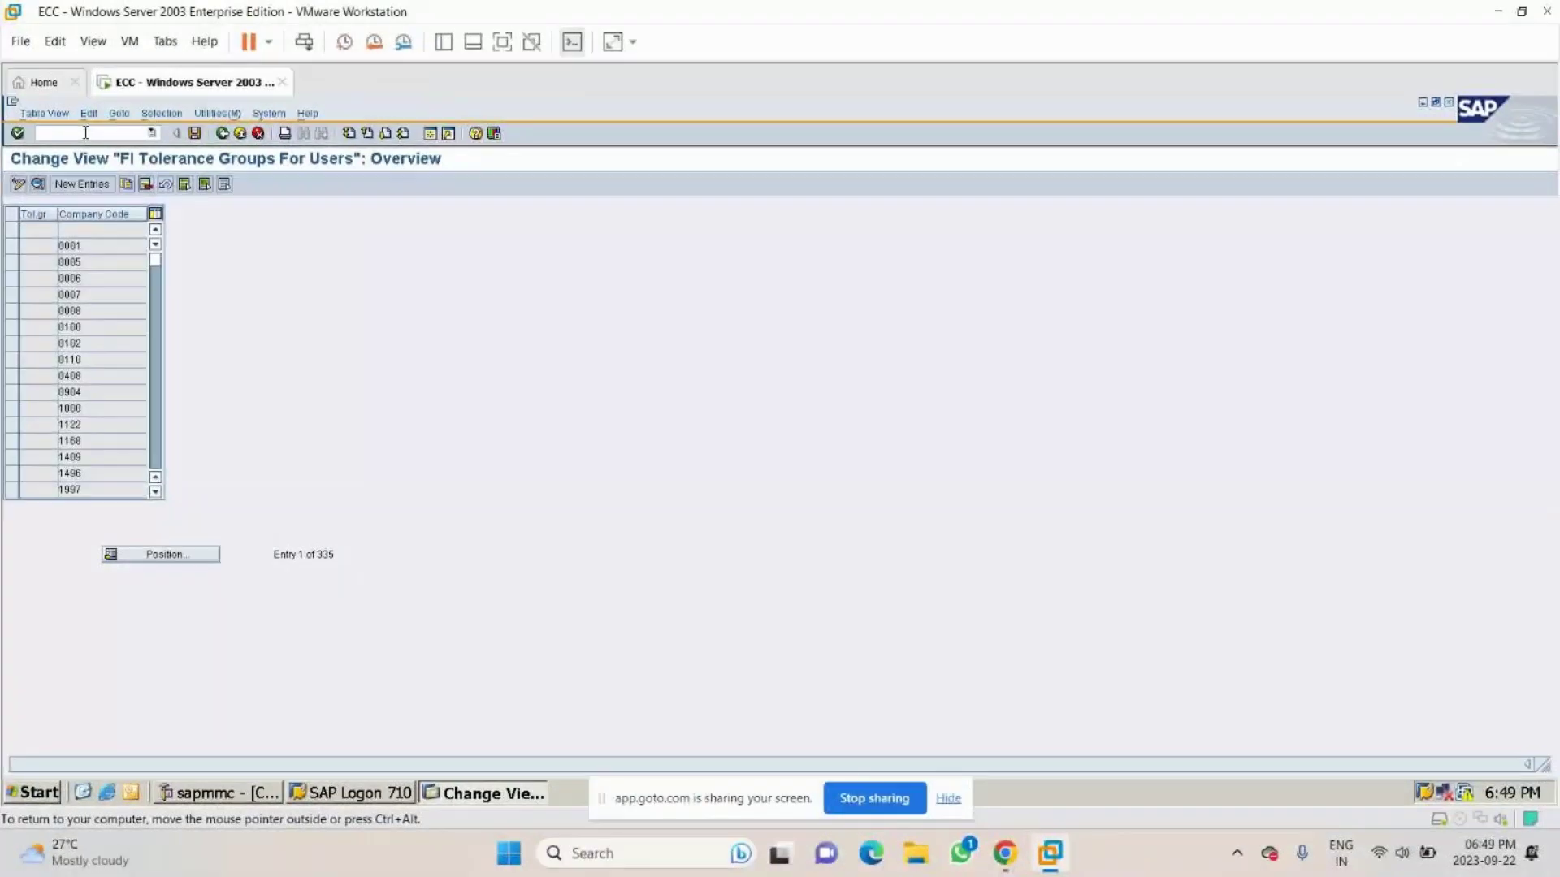
left_click(99, 187)
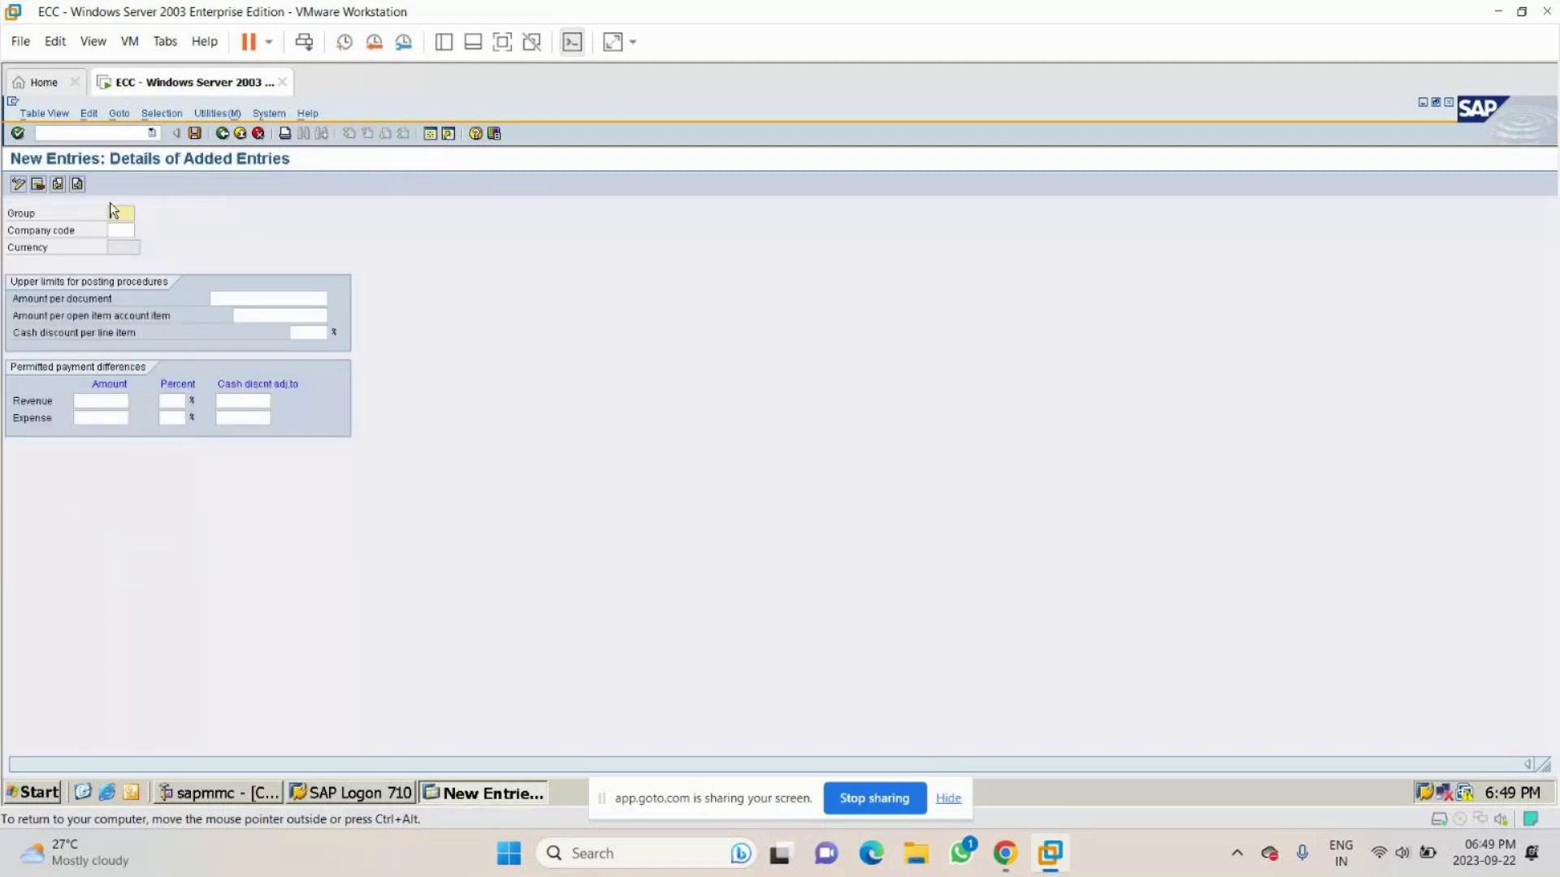
Set both the group and the company code of the new tolerance group to MC20.
type("20")
type("MC")
type("20")
key("Tab")
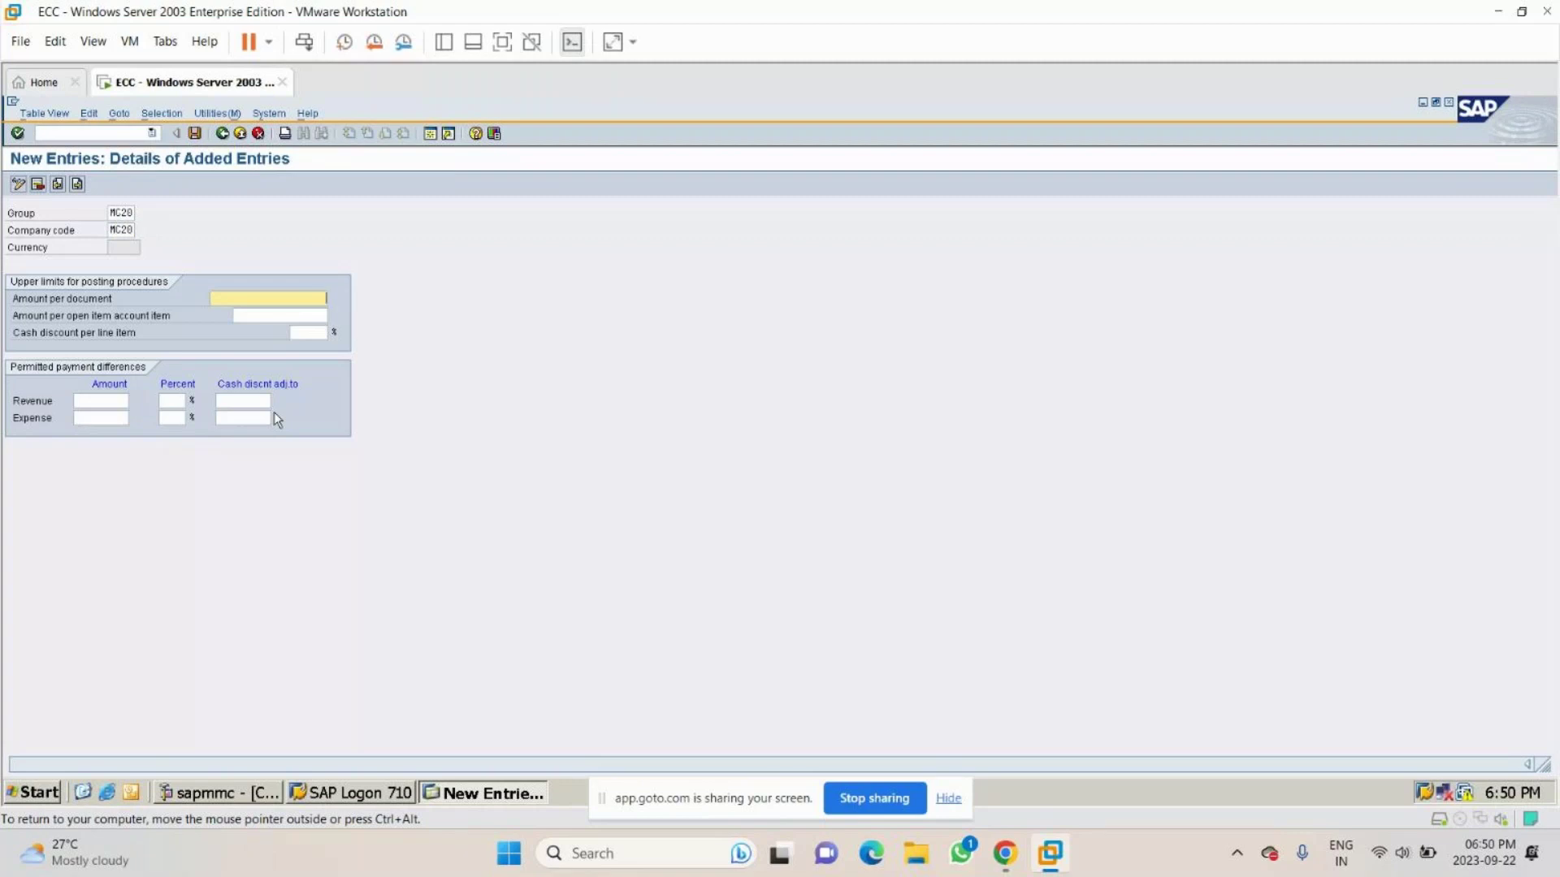
type("99999999999")
key("Tab")
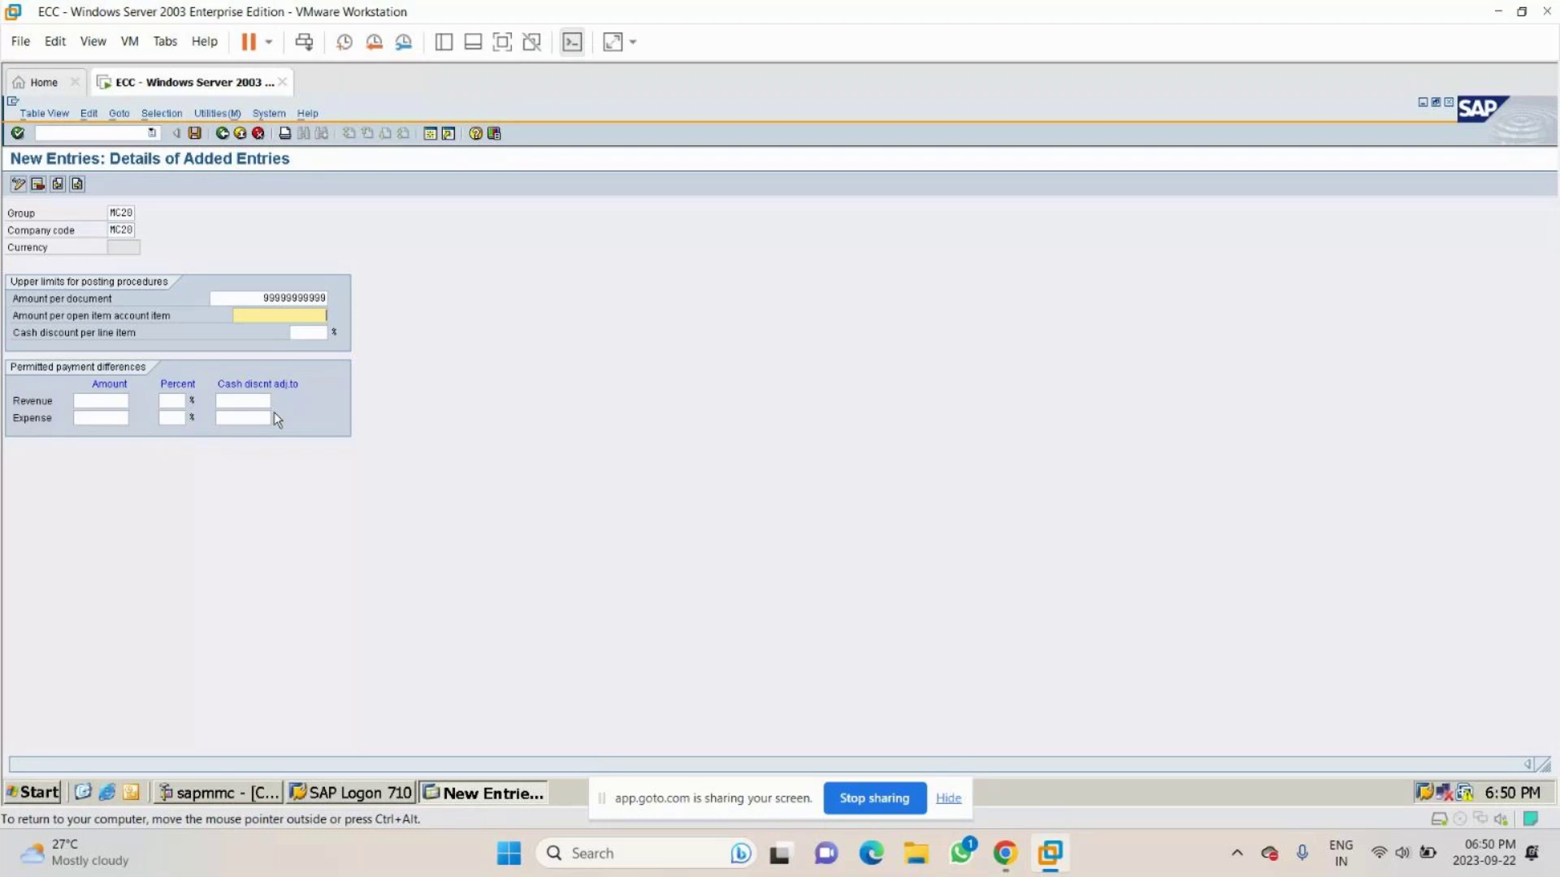
type("999999999")
key("ctrl+s")
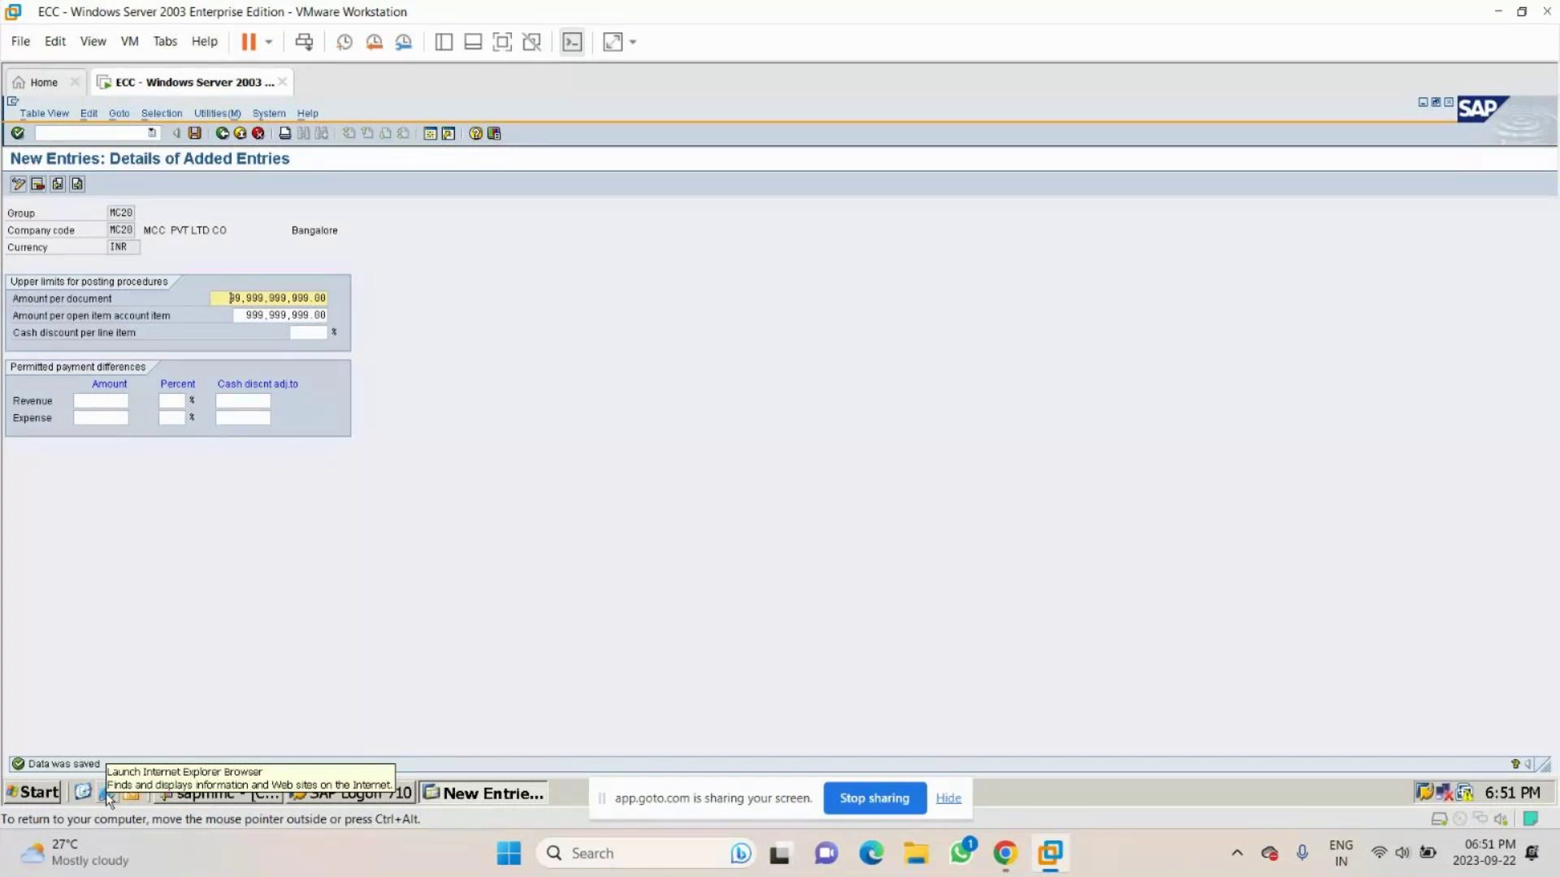
Open the G/L account groups overview and position the list at chart of accounts MC20.
left_click(74, 134)
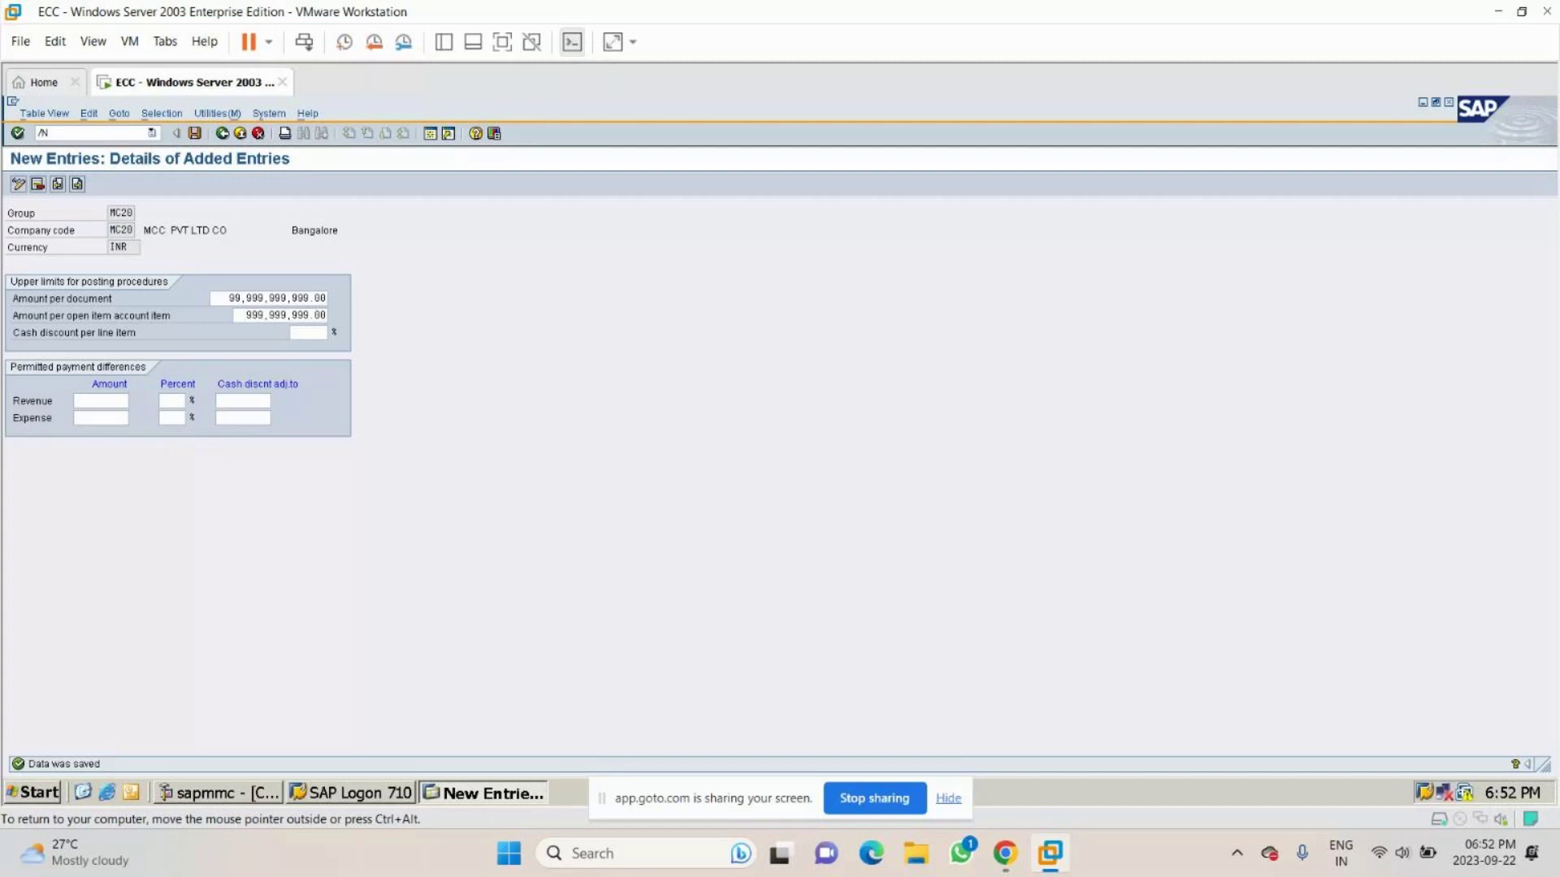
type("OBD")
key("F3")
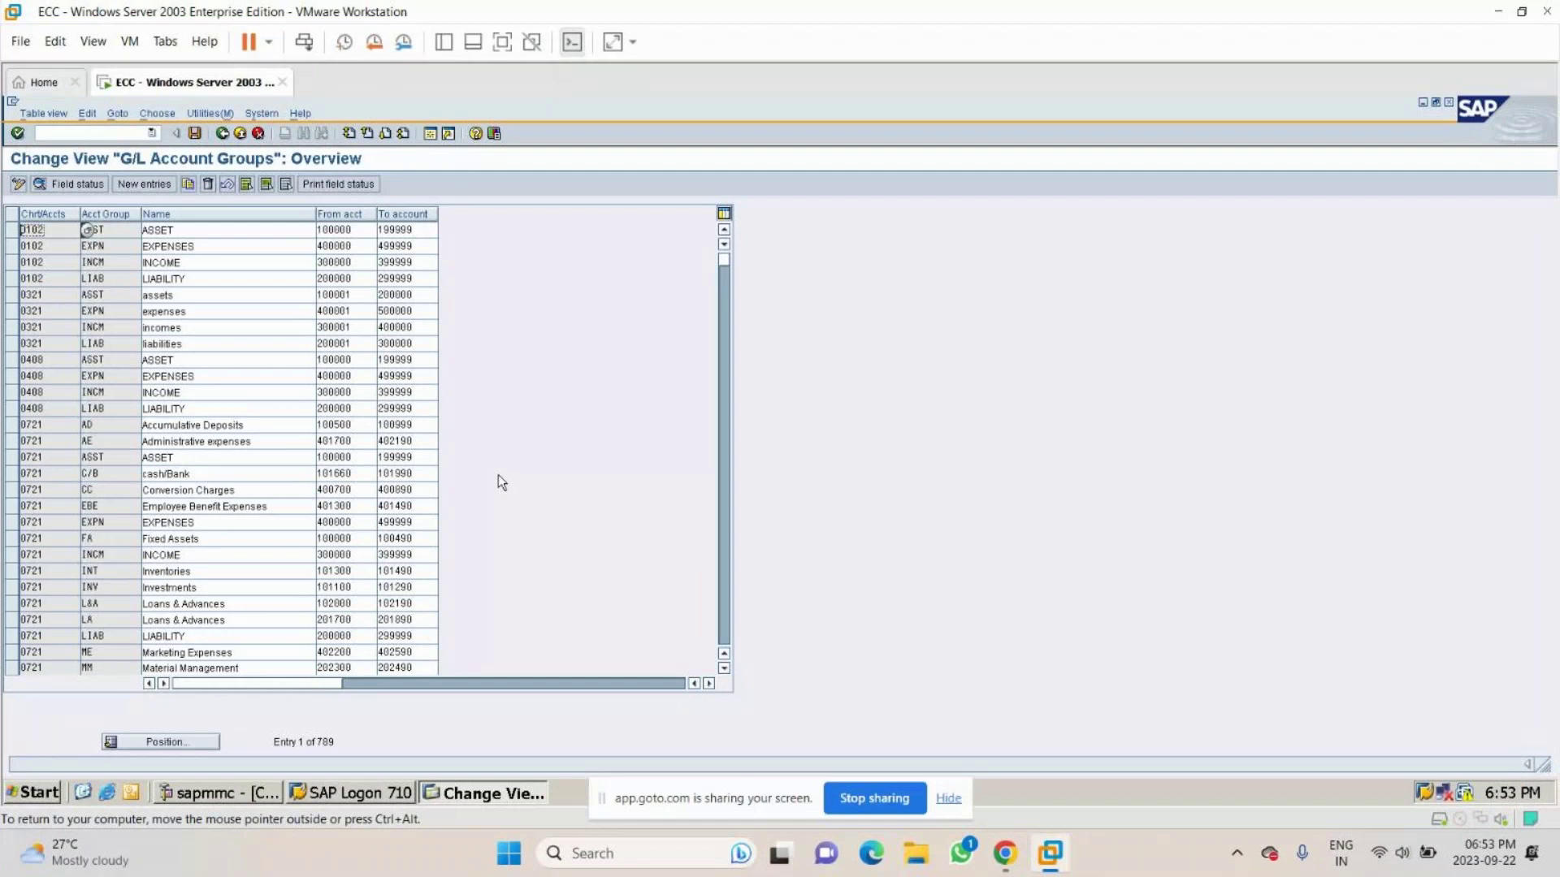
left_click(165, 743)
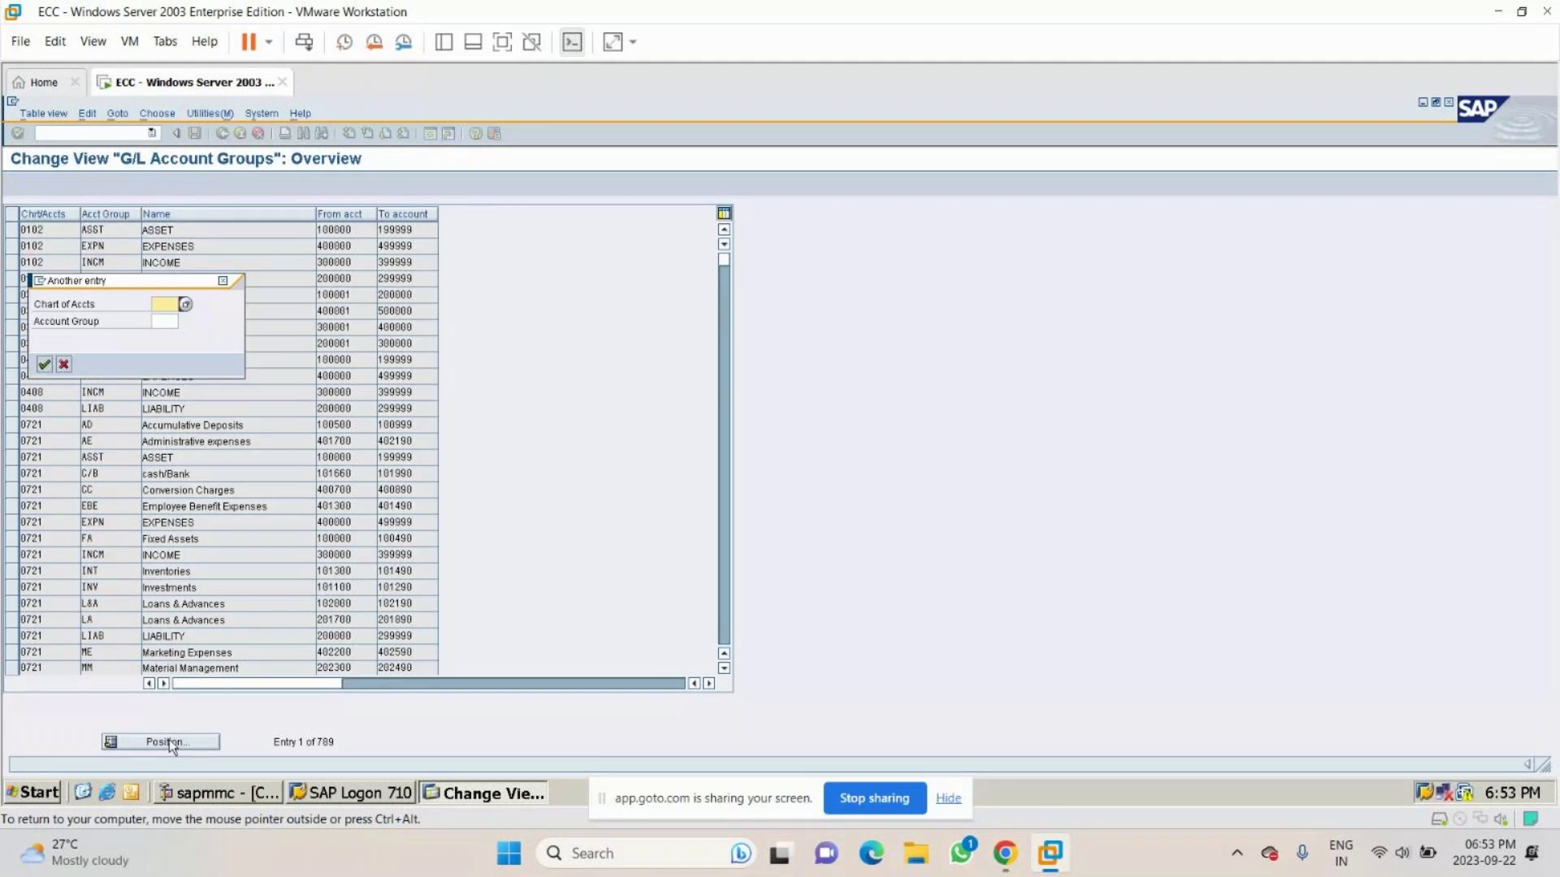
type("mc20")
key("Return")
Review the names and number ranges of the four MC20 account groups, marking their rows and unmarking them again.
left_click(11, 233)
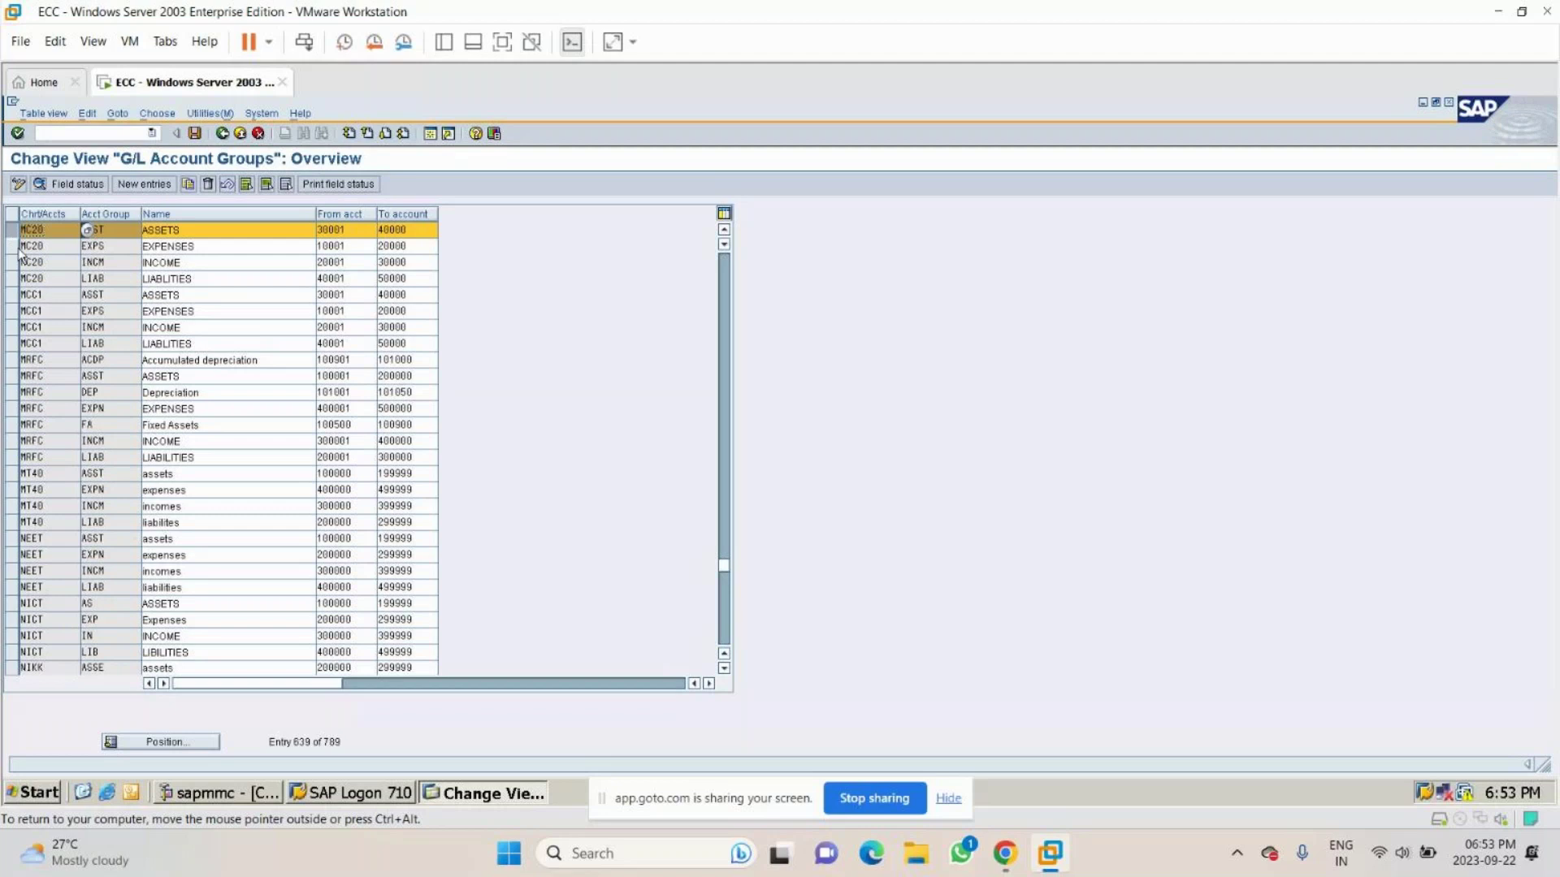
left_click(11, 278, "shift")
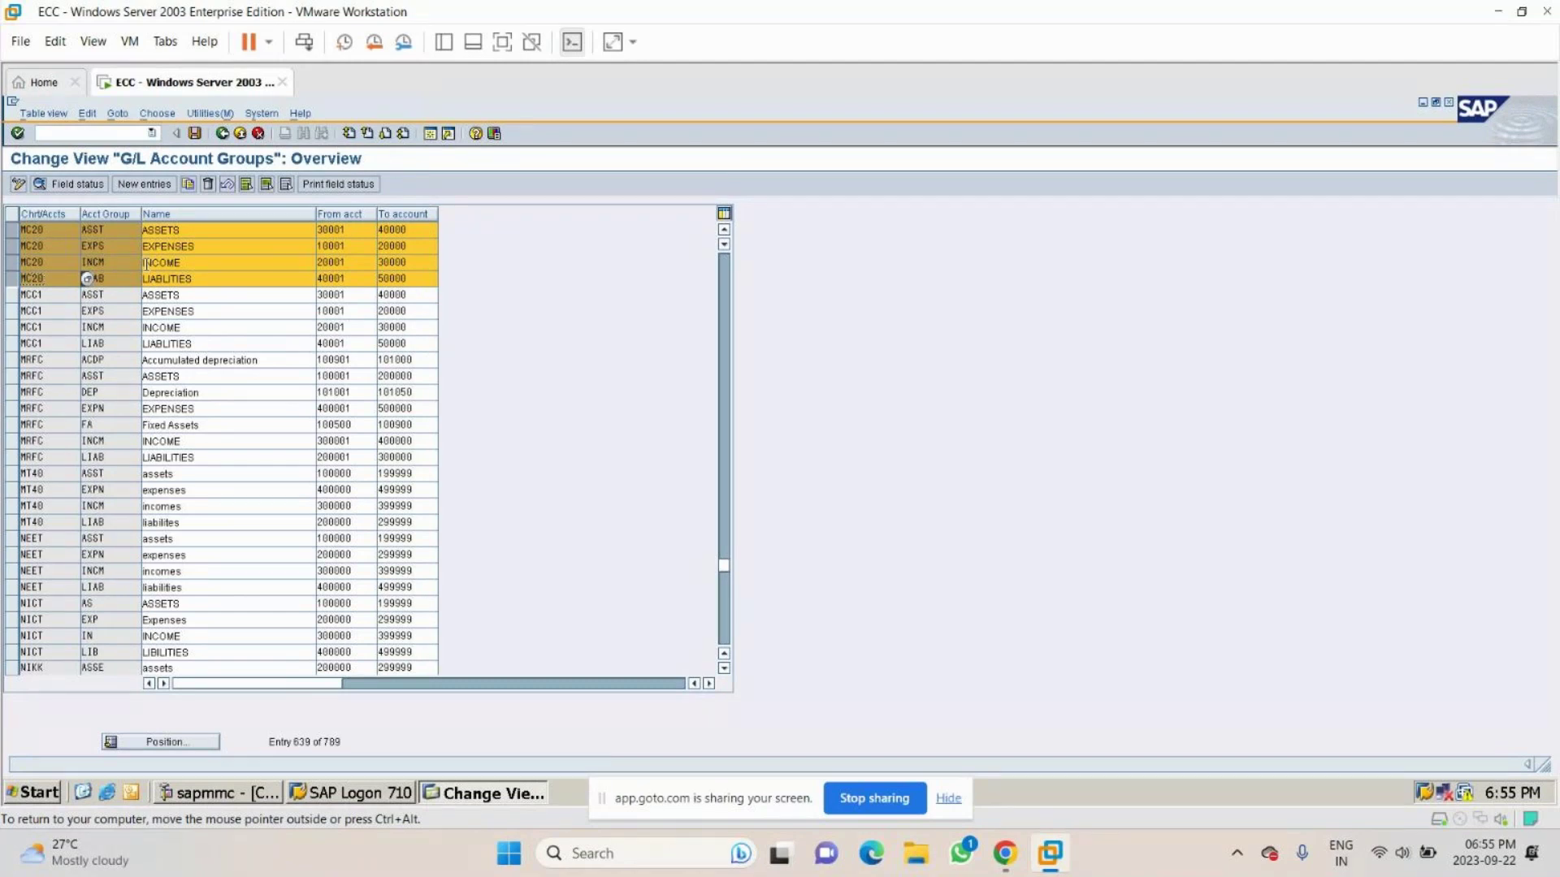
left_click(12, 279)
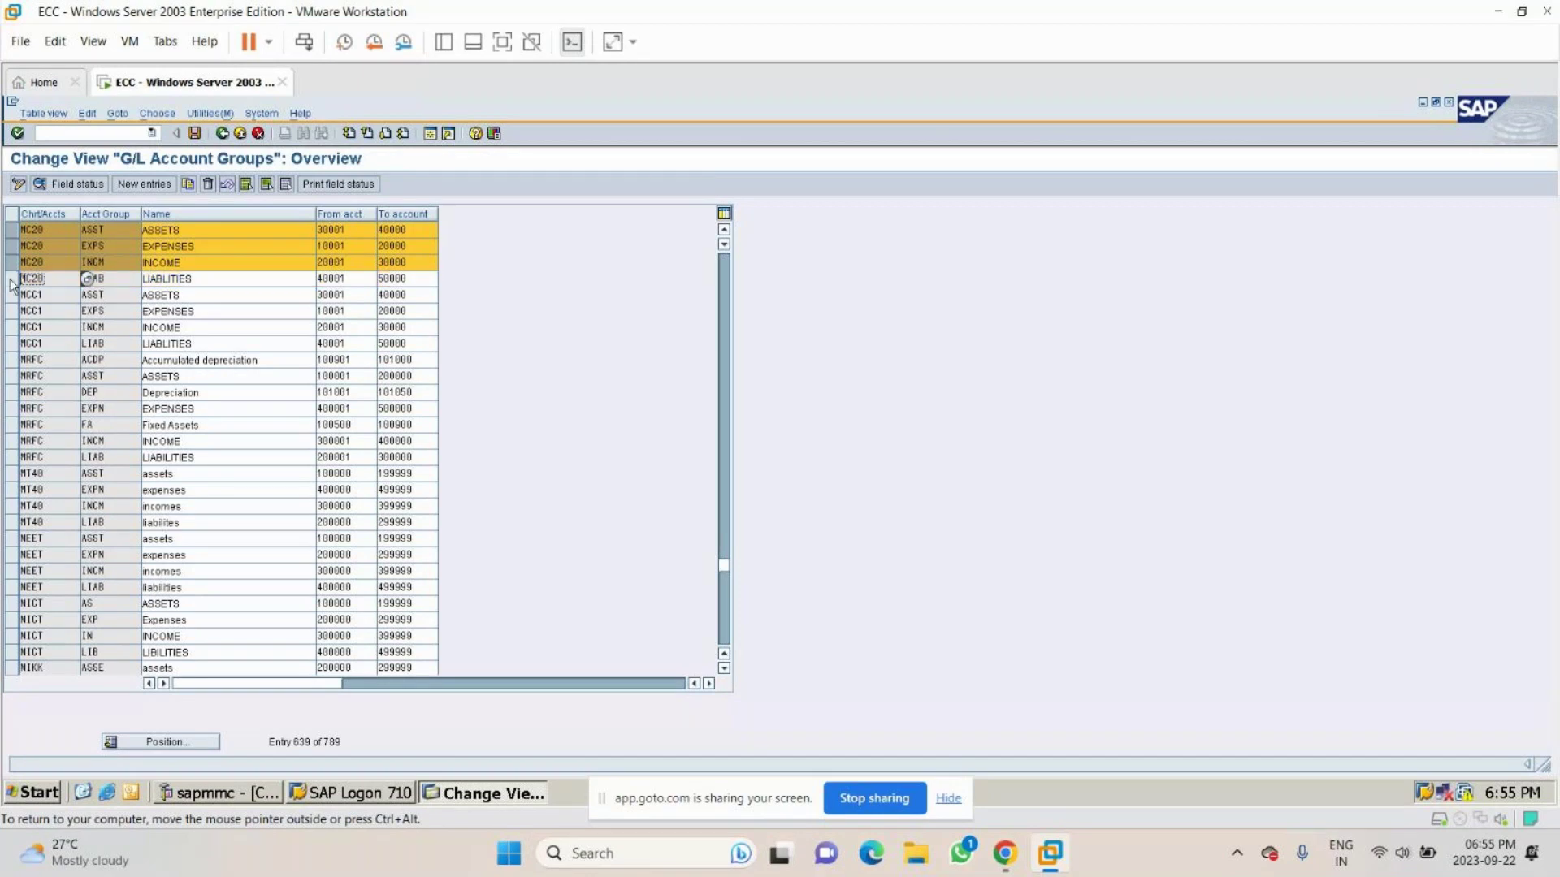
left_click(12, 262)
left_click(12, 246)
left_click(12, 230)
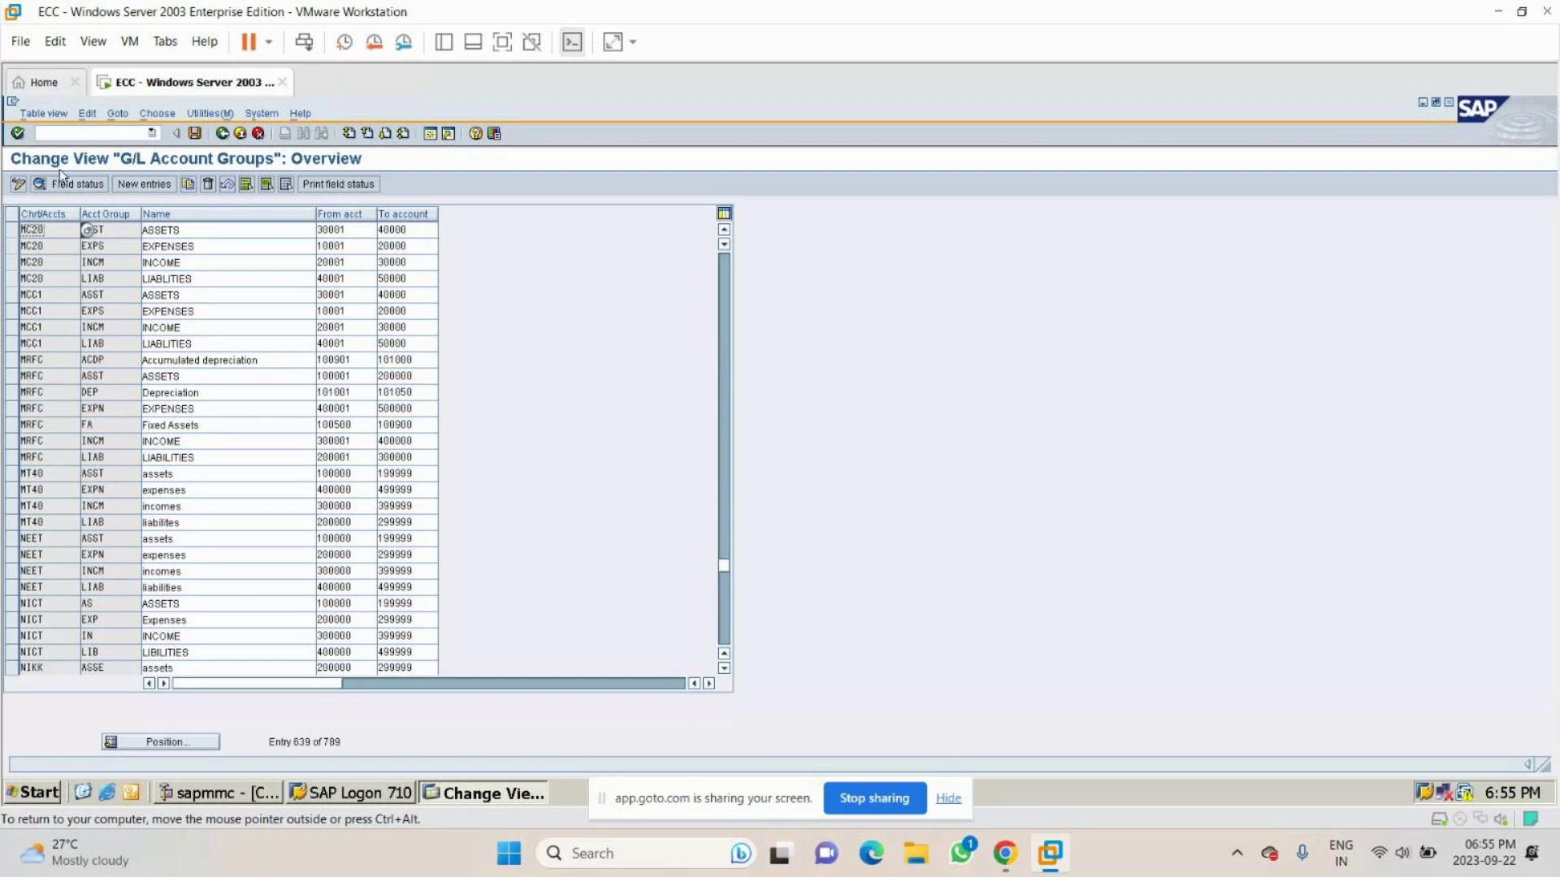
Open central G/L account maintenance with transaction /NFS00 and look through the accounts under LIABLITIES.
left_click(81, 132)
type("/NFS00")
key("Return")
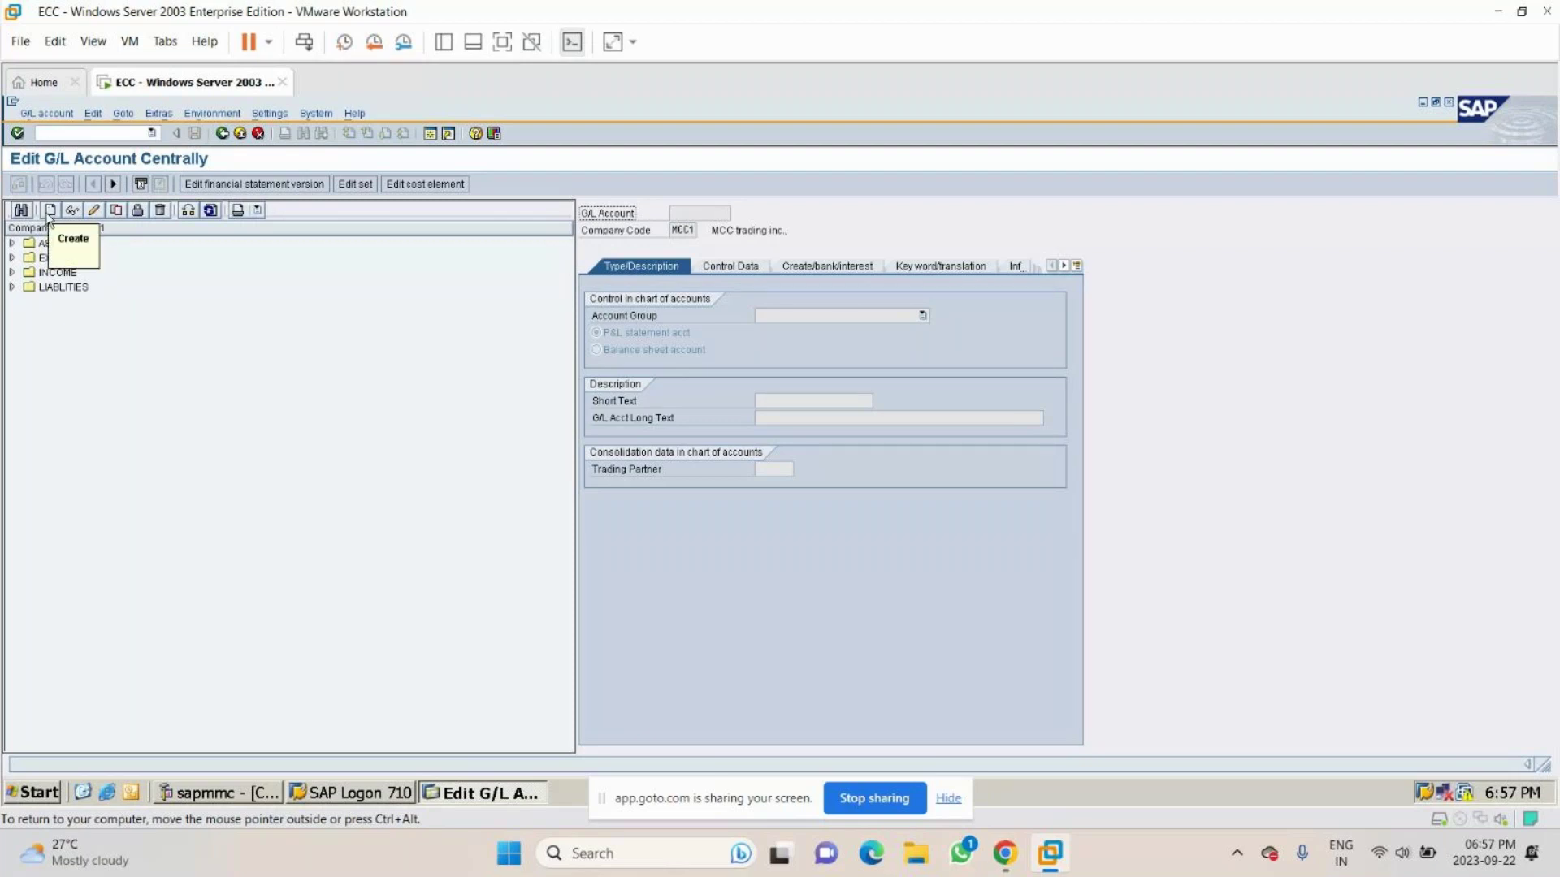
left_click(12, 288)
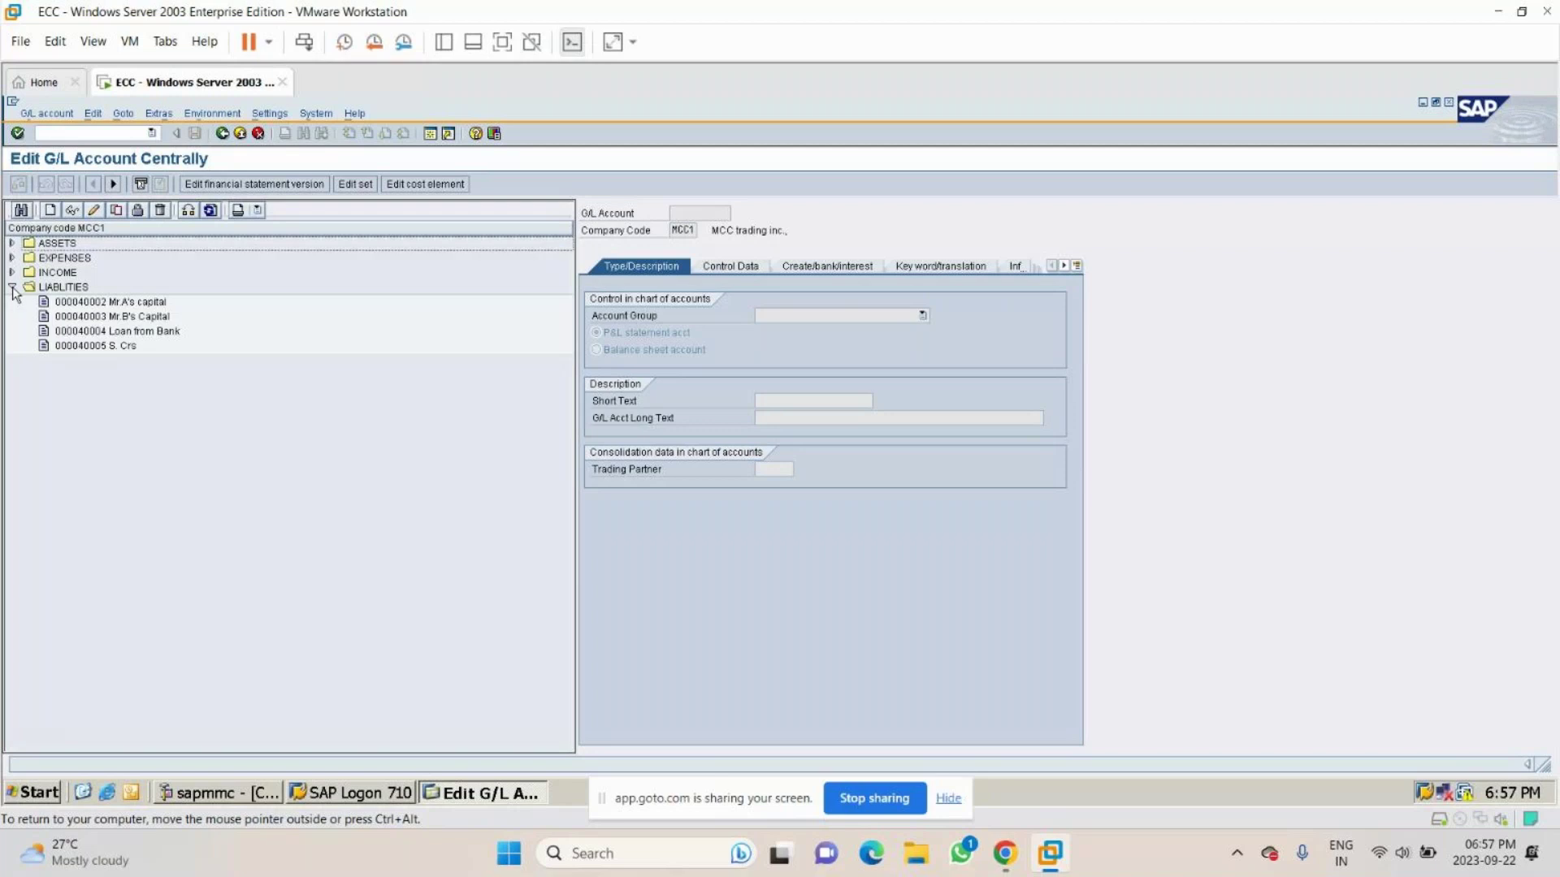
left_click(12, 288)
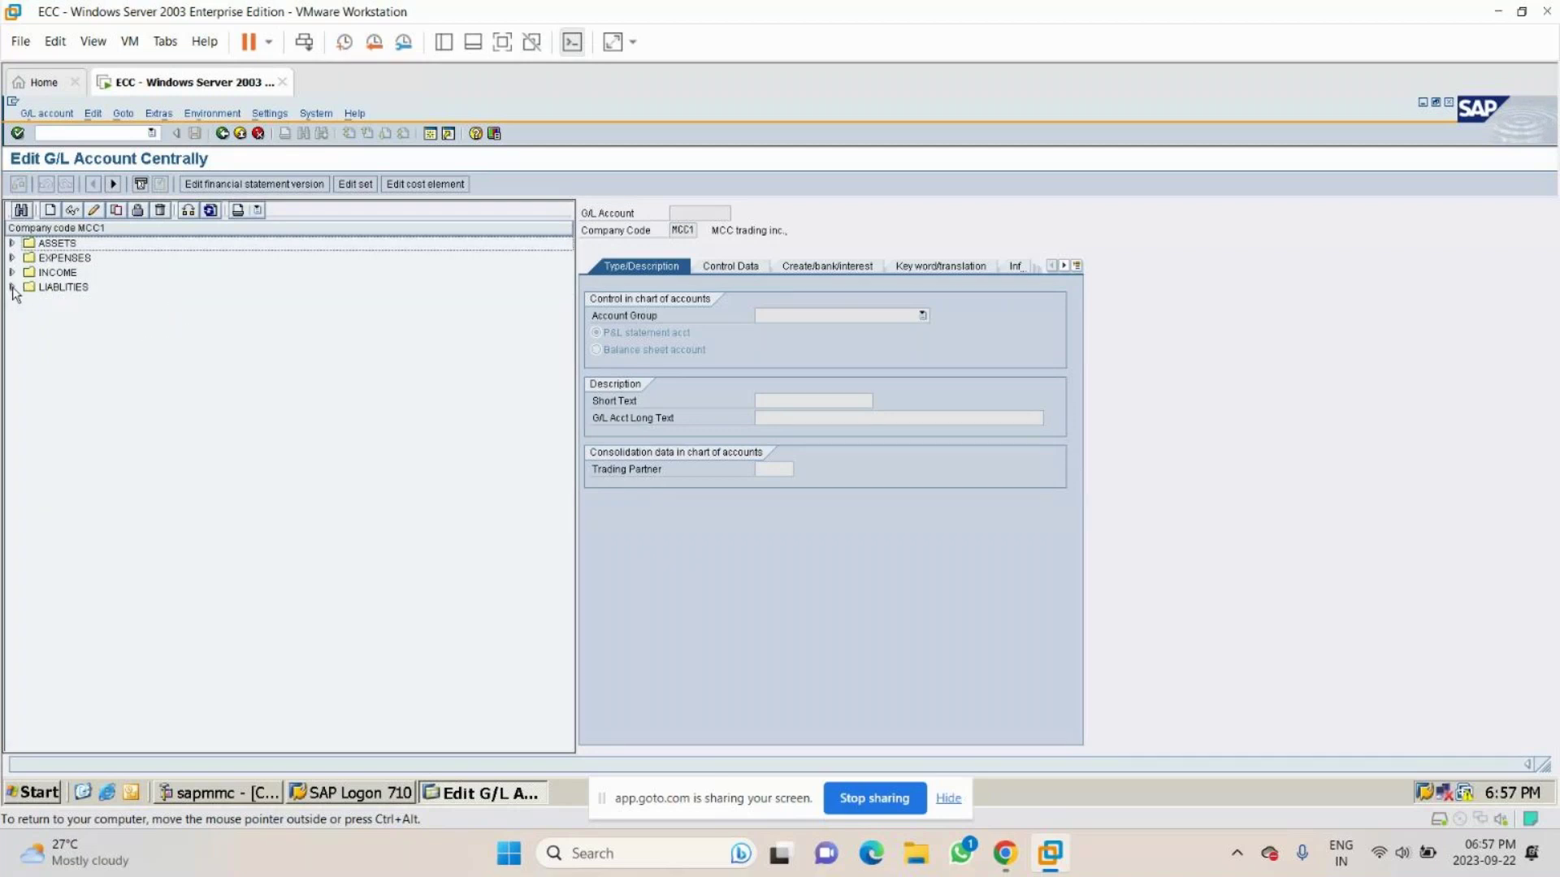
Start creating G/L account 40002 in company code MC20.
left_click(51, 211)
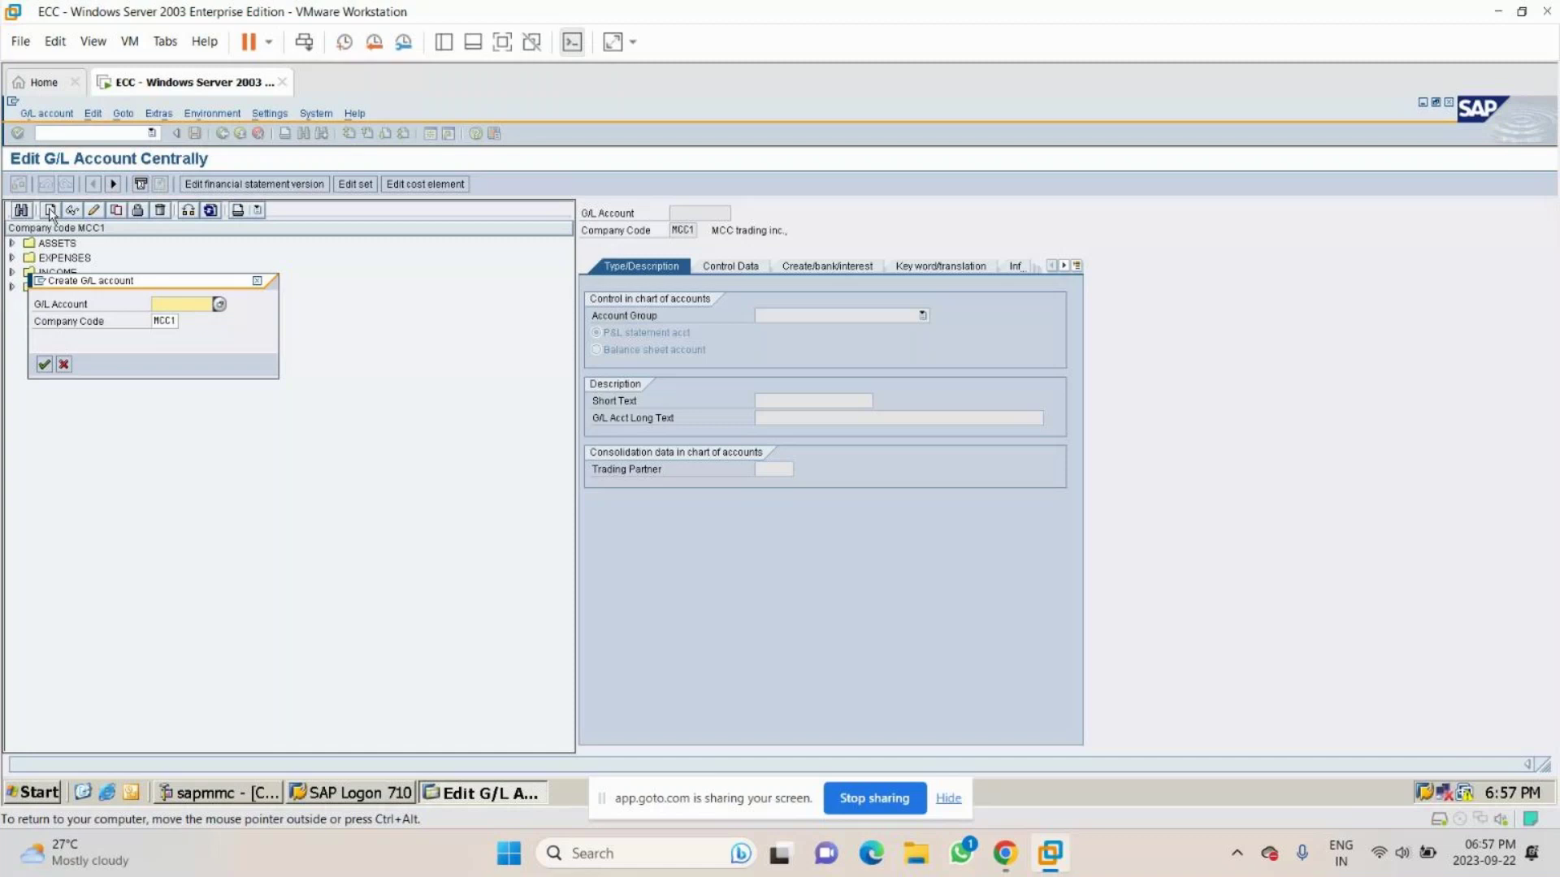
type("400")
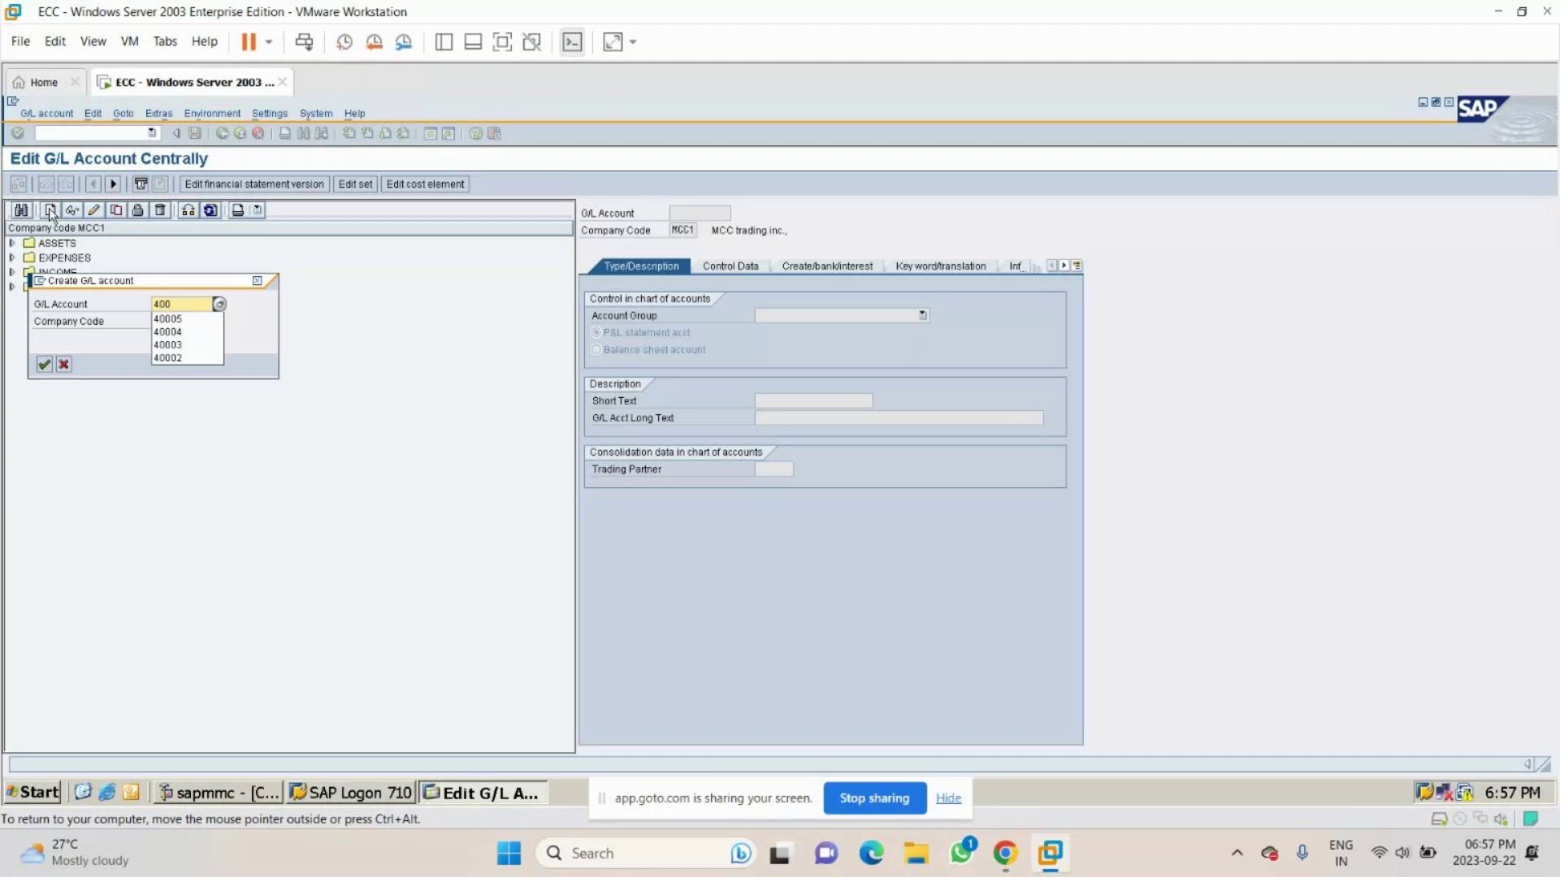
type("02")
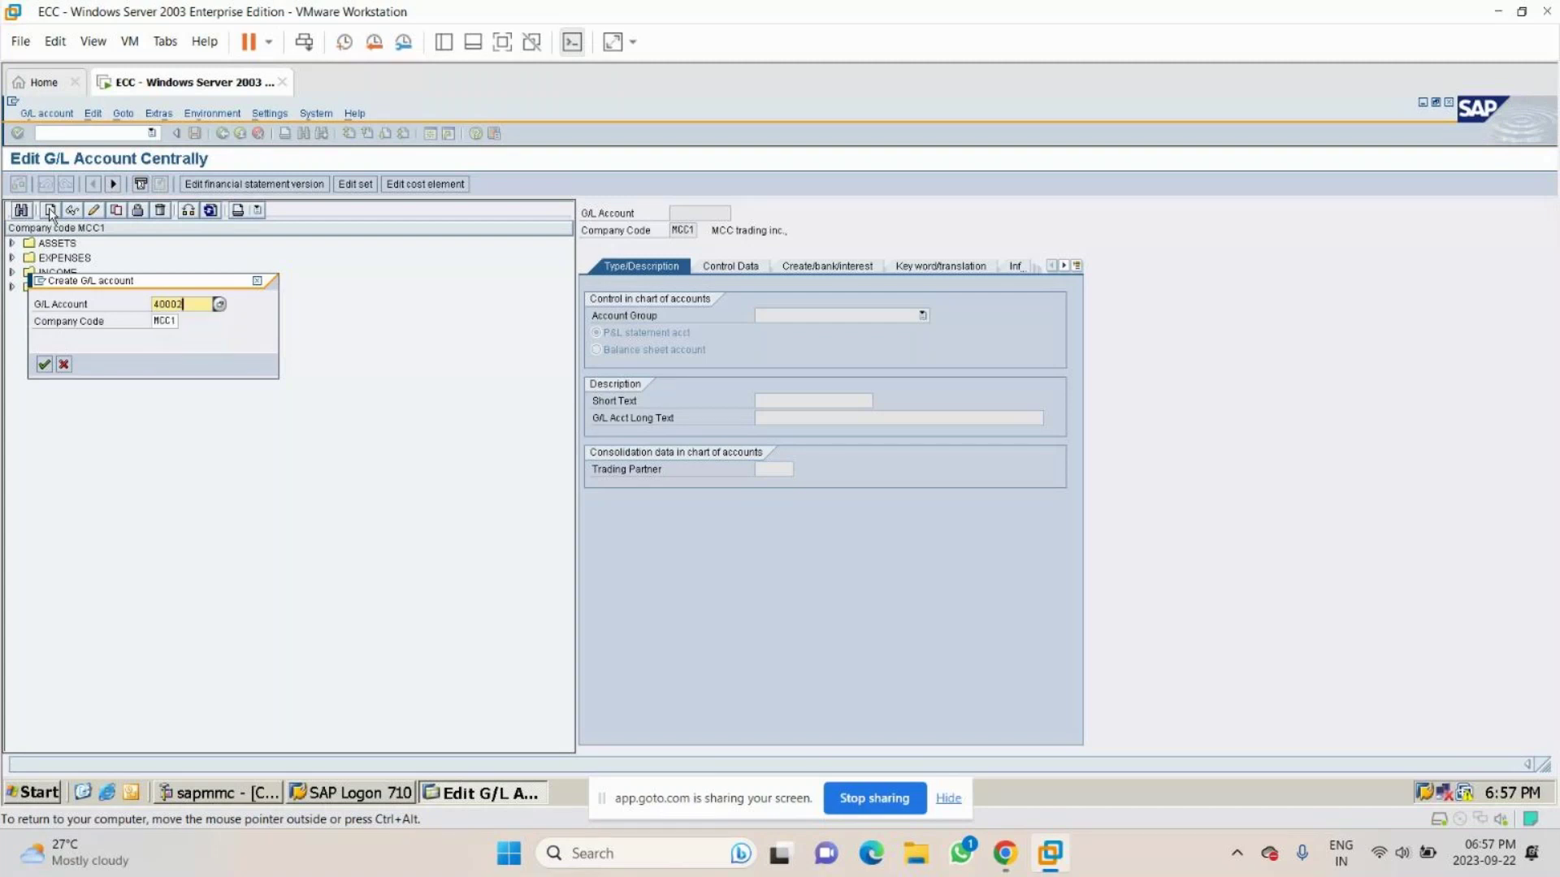
key("Tab")
type("mc")
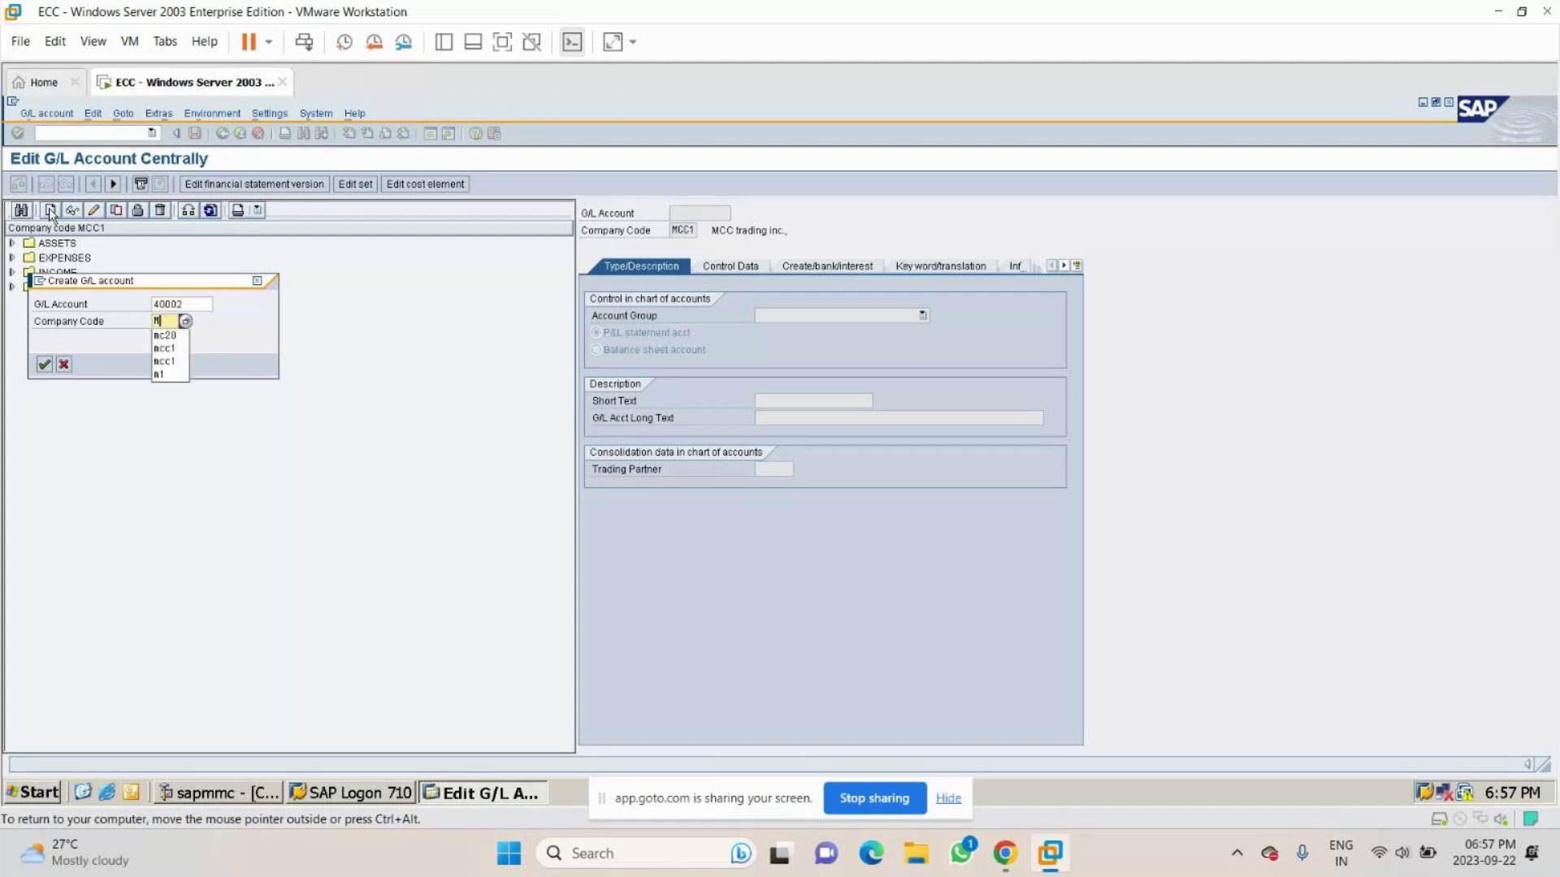
type("20")
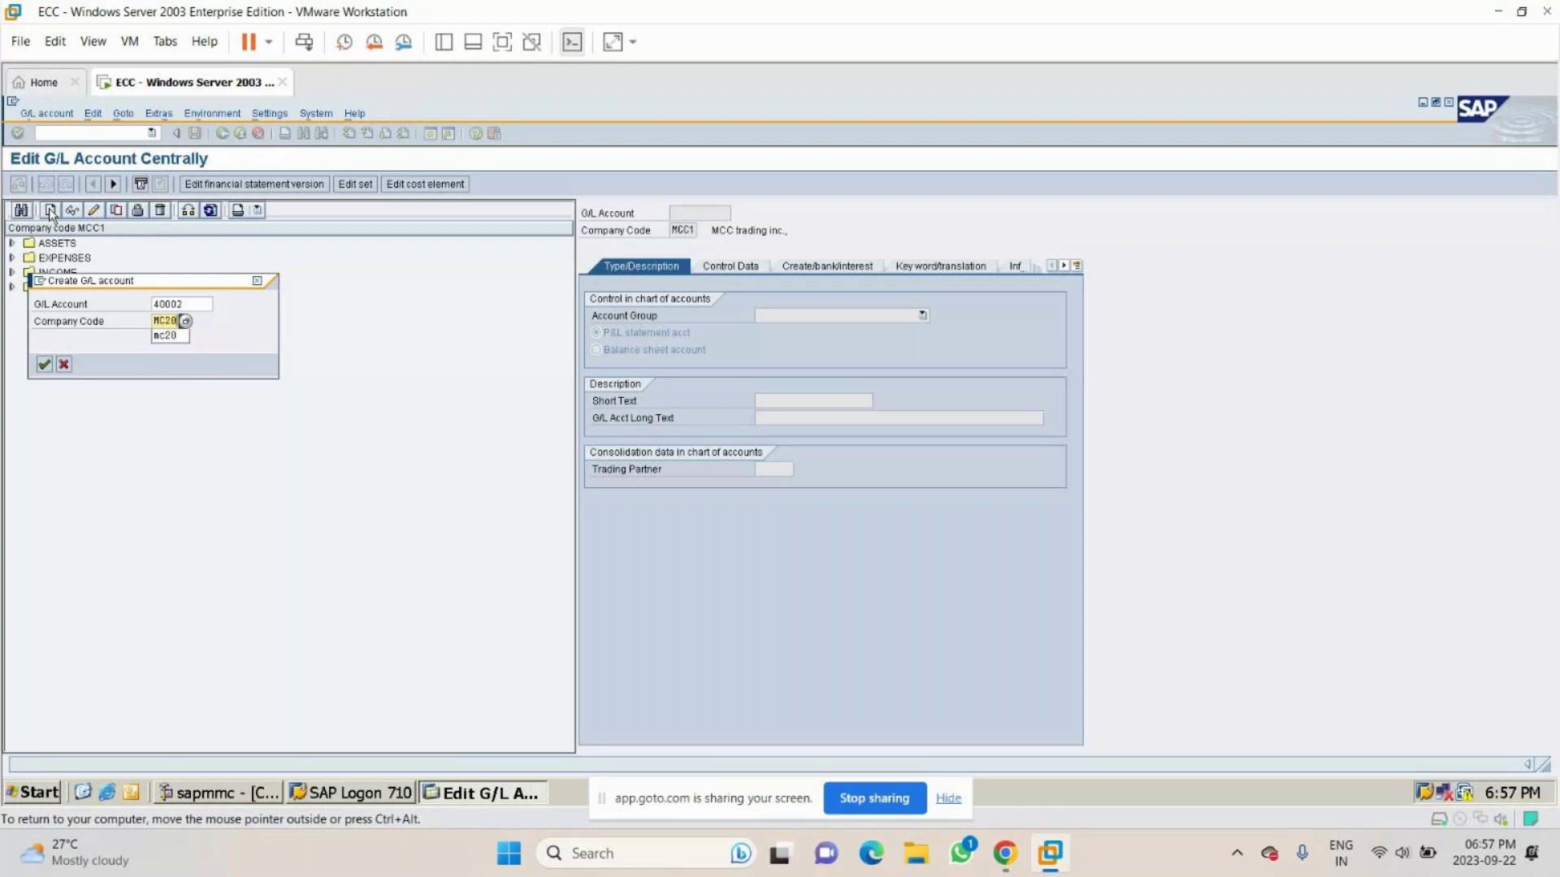
key("Return")
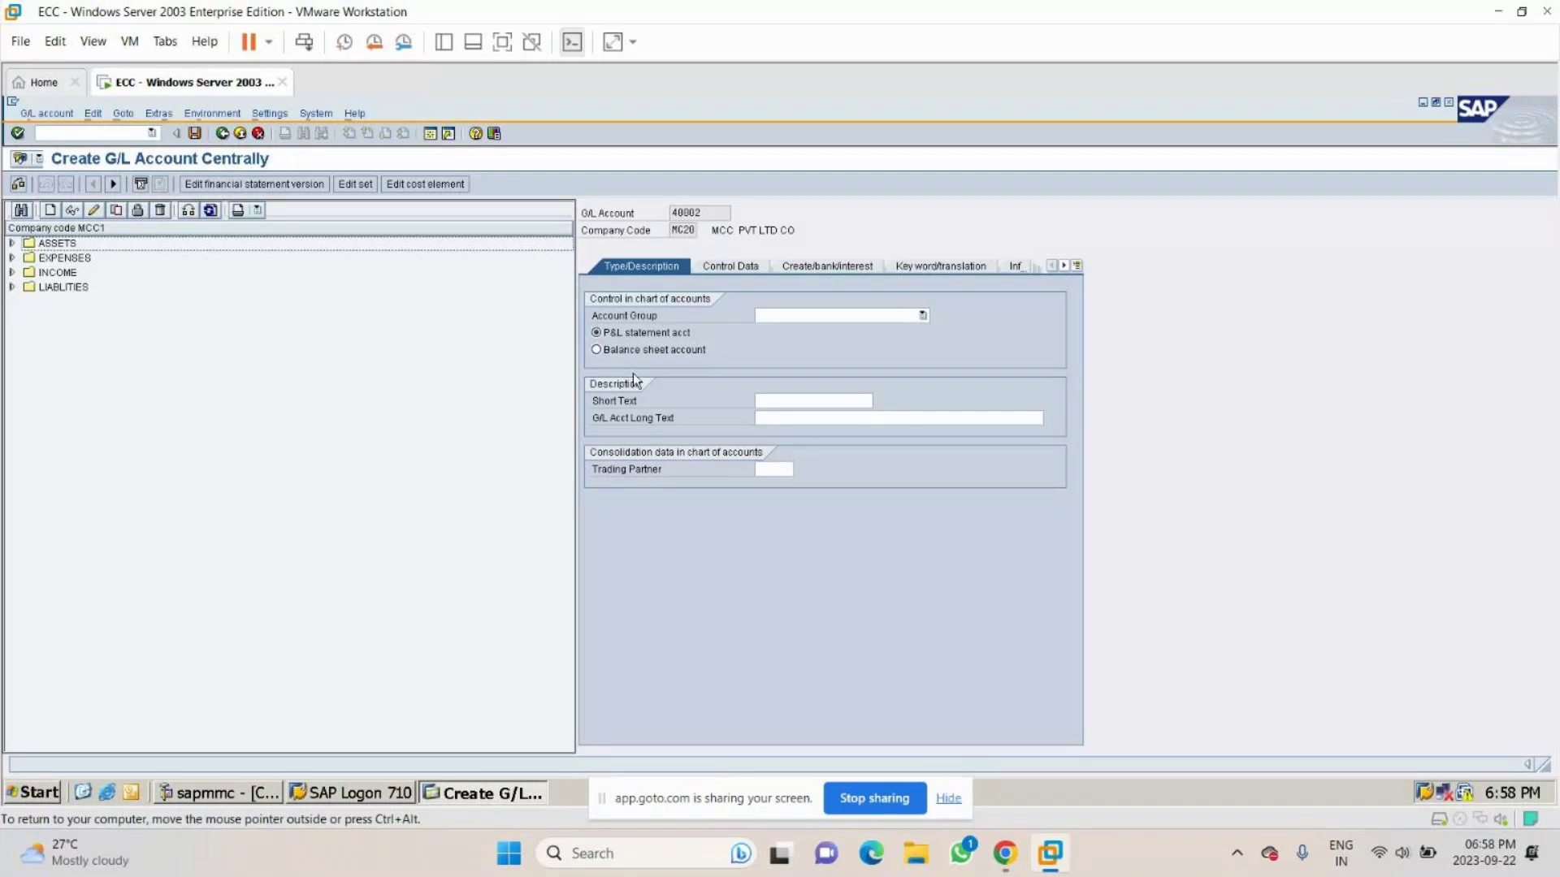
Classify the account as a balance sheet account and assign it to account group LIABLITIES.
left_click(620, 350)
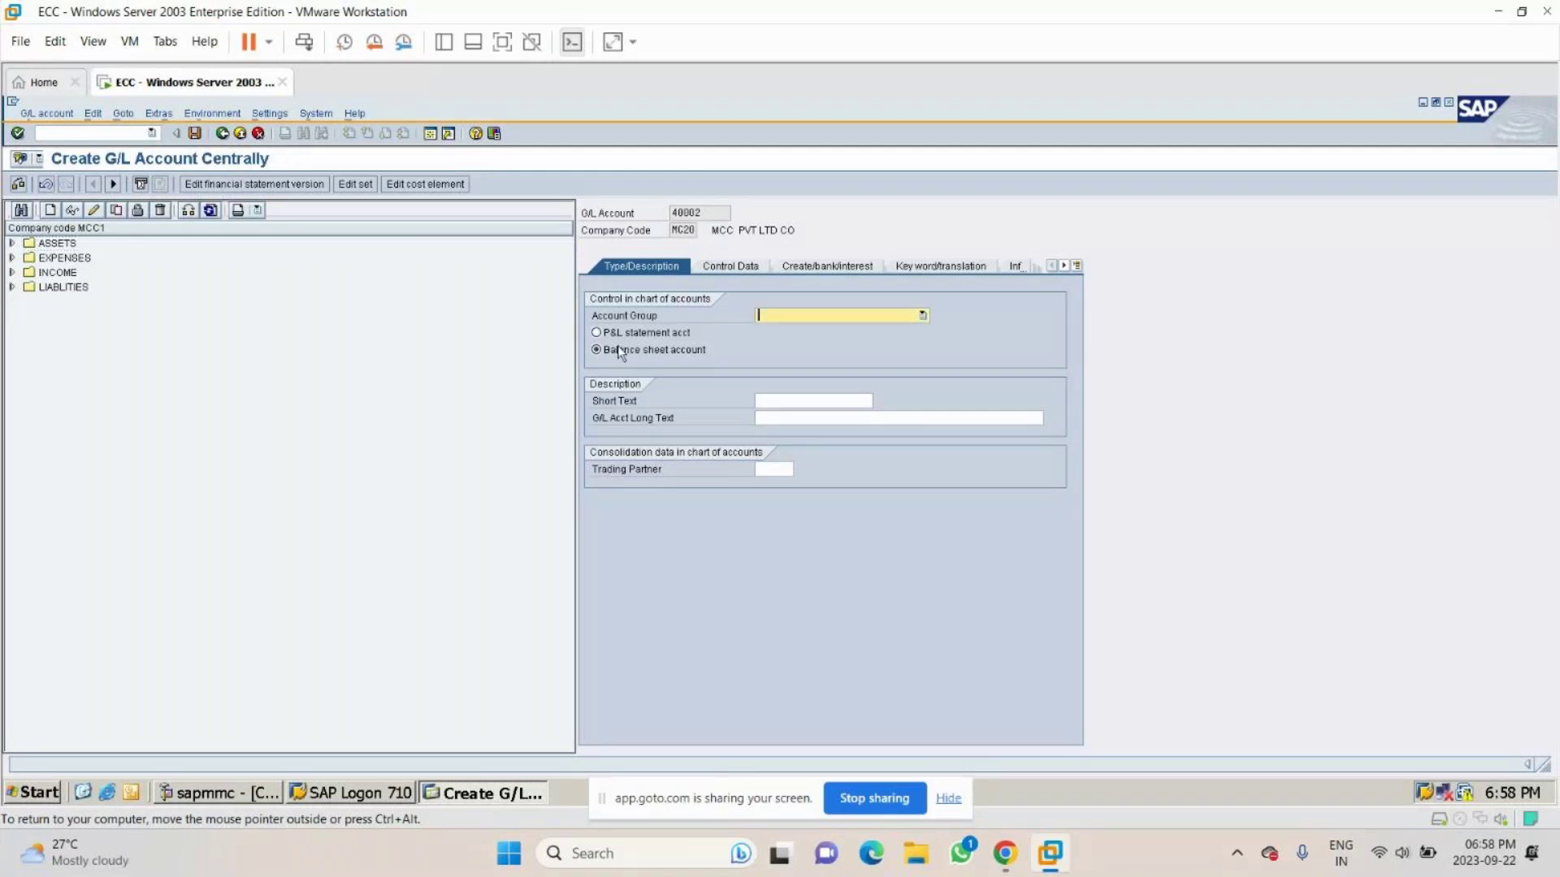
left_click(783, 315)
left_click(790, 368)
left_click(787, 404)
type("mR")
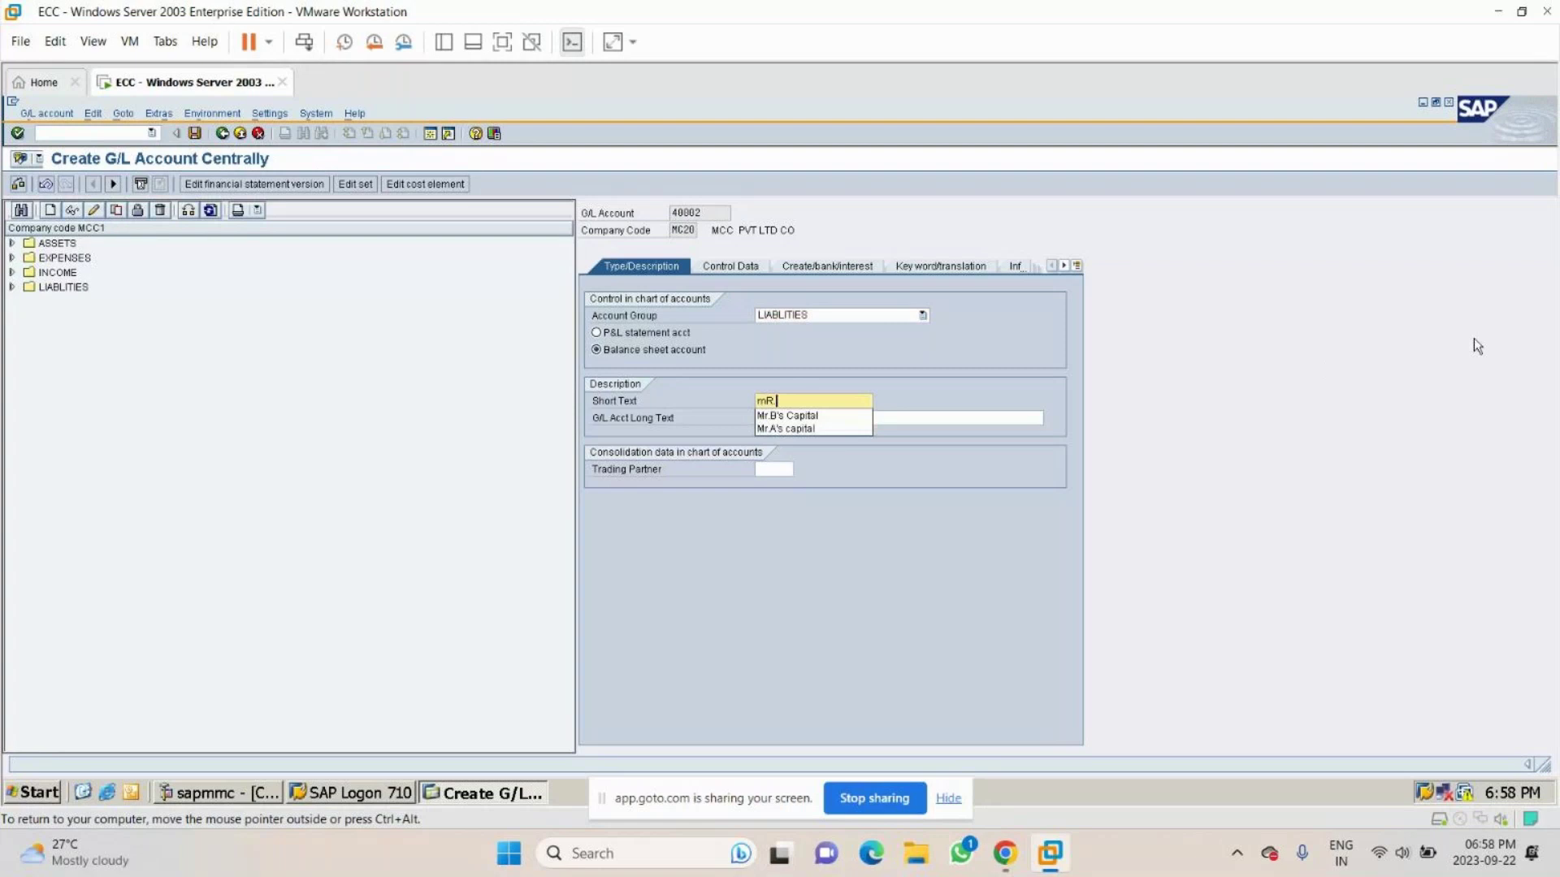
type(" a")
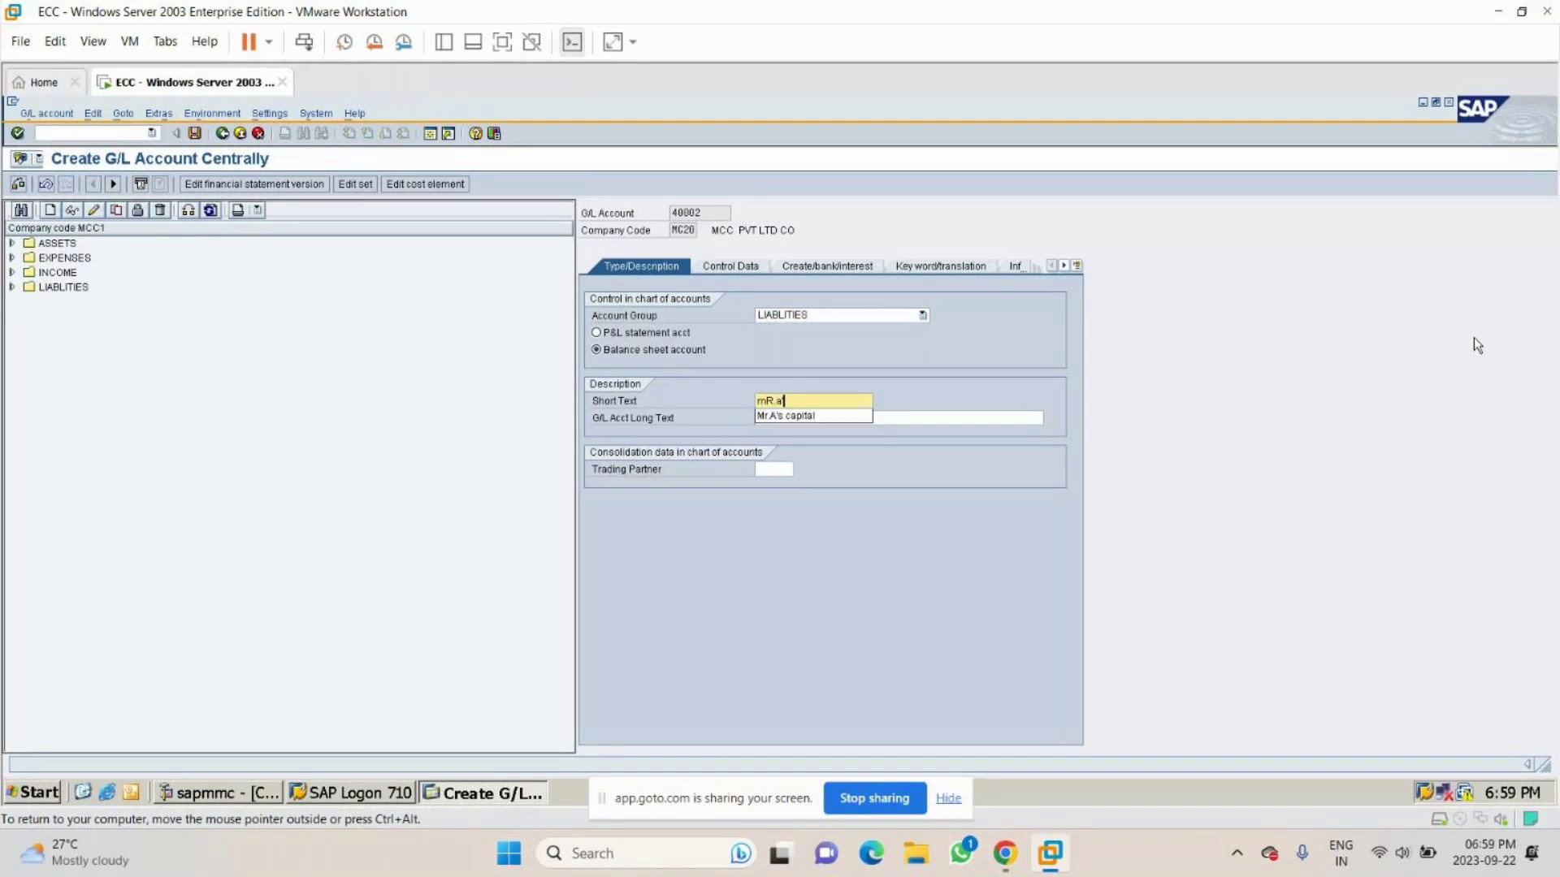
type("'s CAPITAL")
key("Escape")
key("BackSpace")
key("BackSpace")
key("BackSpace")
key("BackSpace")
key("BackSpace")
key("BackSpace")
key("BackSpace")
key("BackSpace")
key("BackSpace")
key("BackSpace")
key("BackSpace")
key("BackSpace")
key("BackSpace")
key("BackSpace")
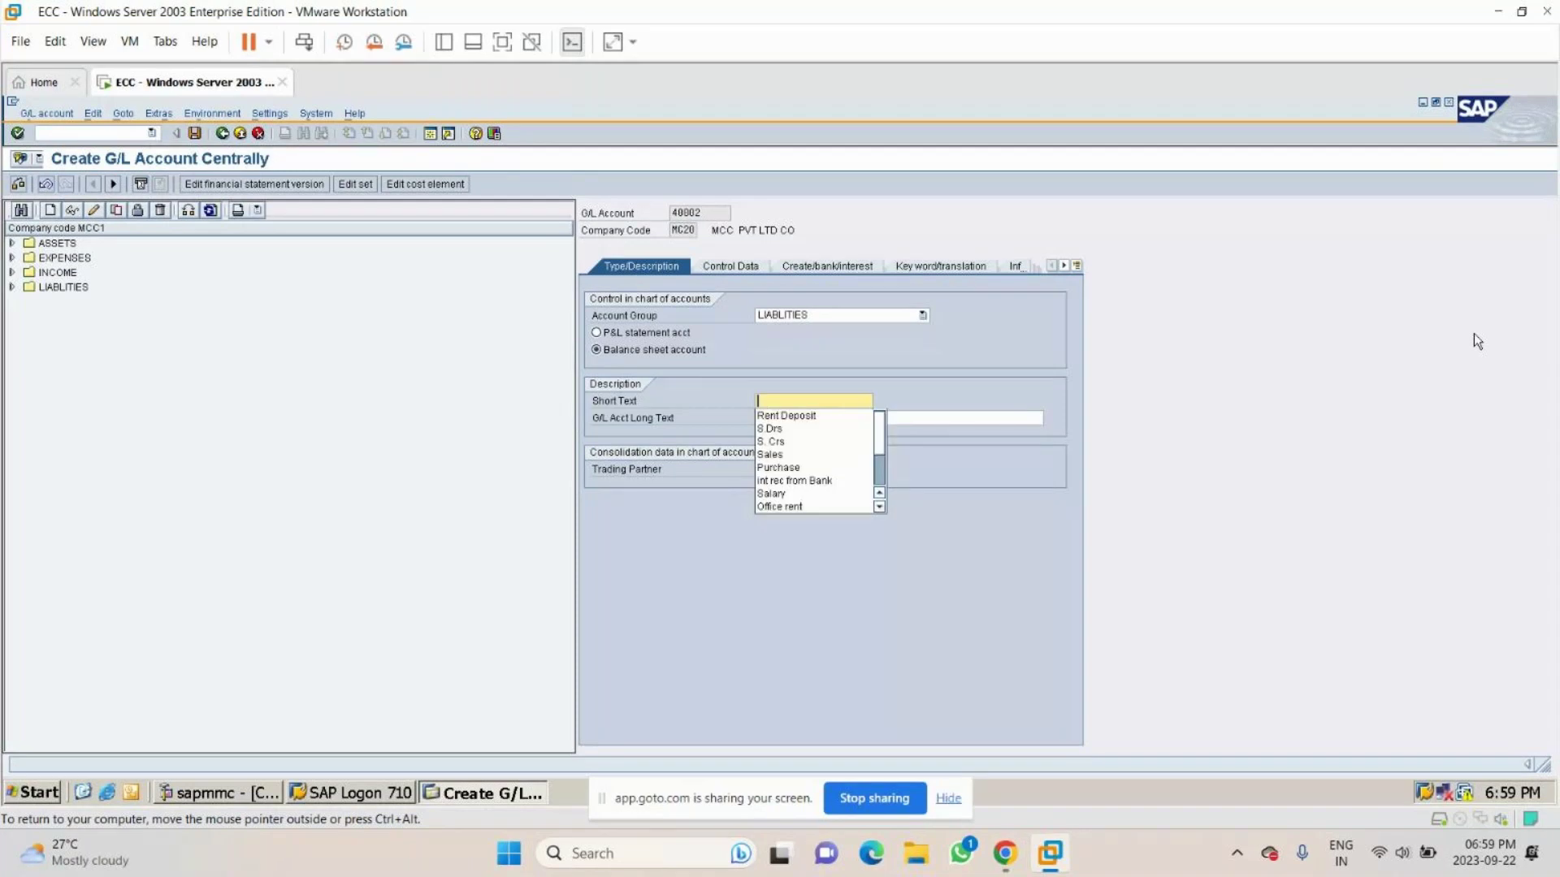
Enter "Mr.A's capital" as the short text and "Mr.A's Share capital" as the G/L account long text.
type("Mr.A's capital")
key("Tab")
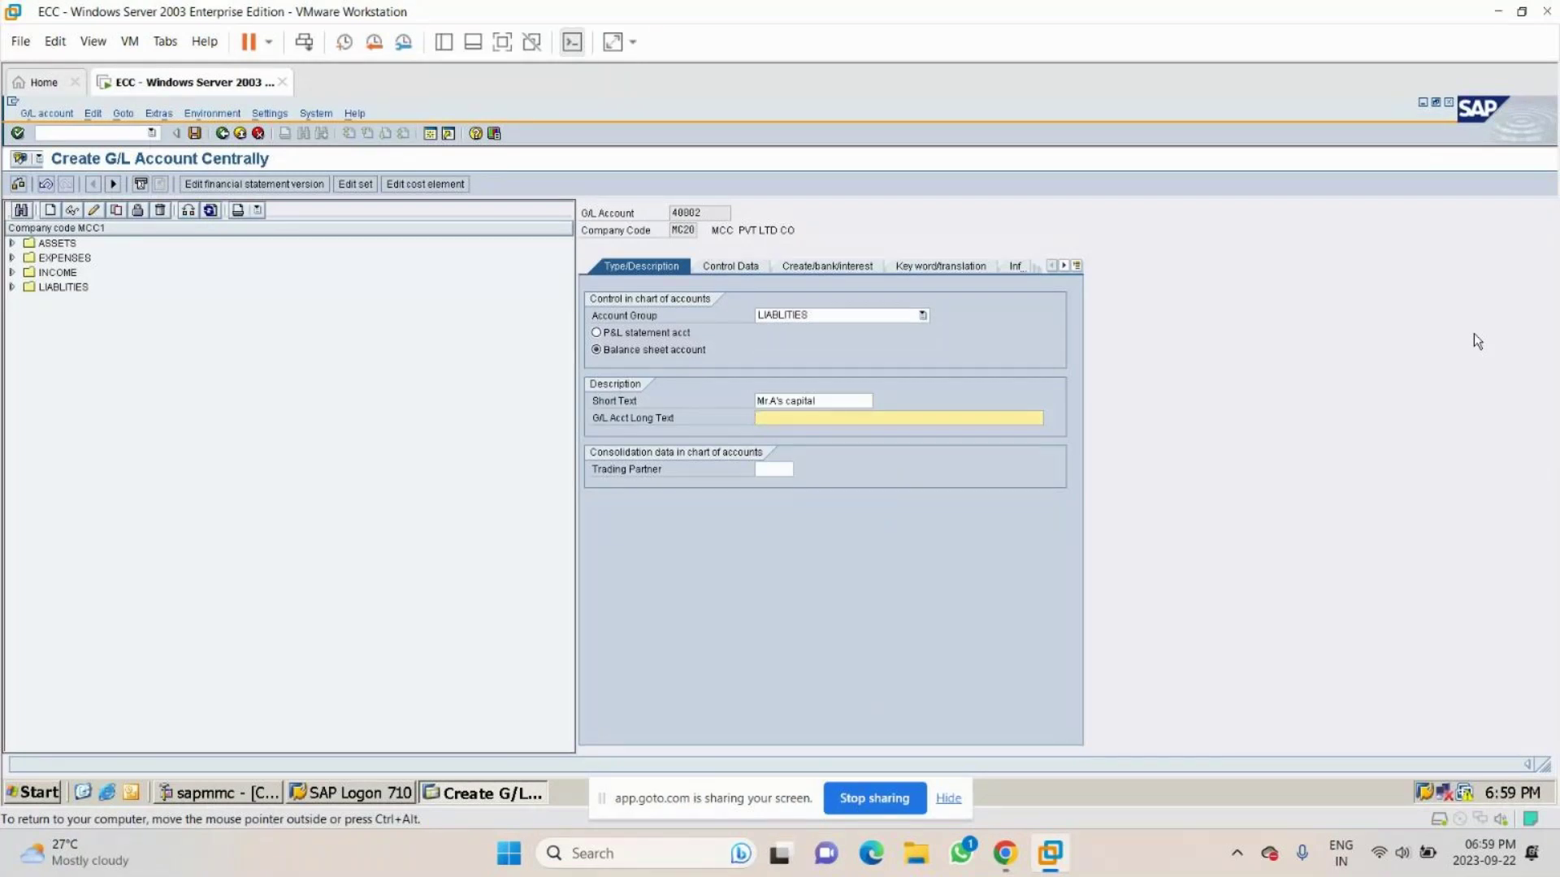
type("Mr")
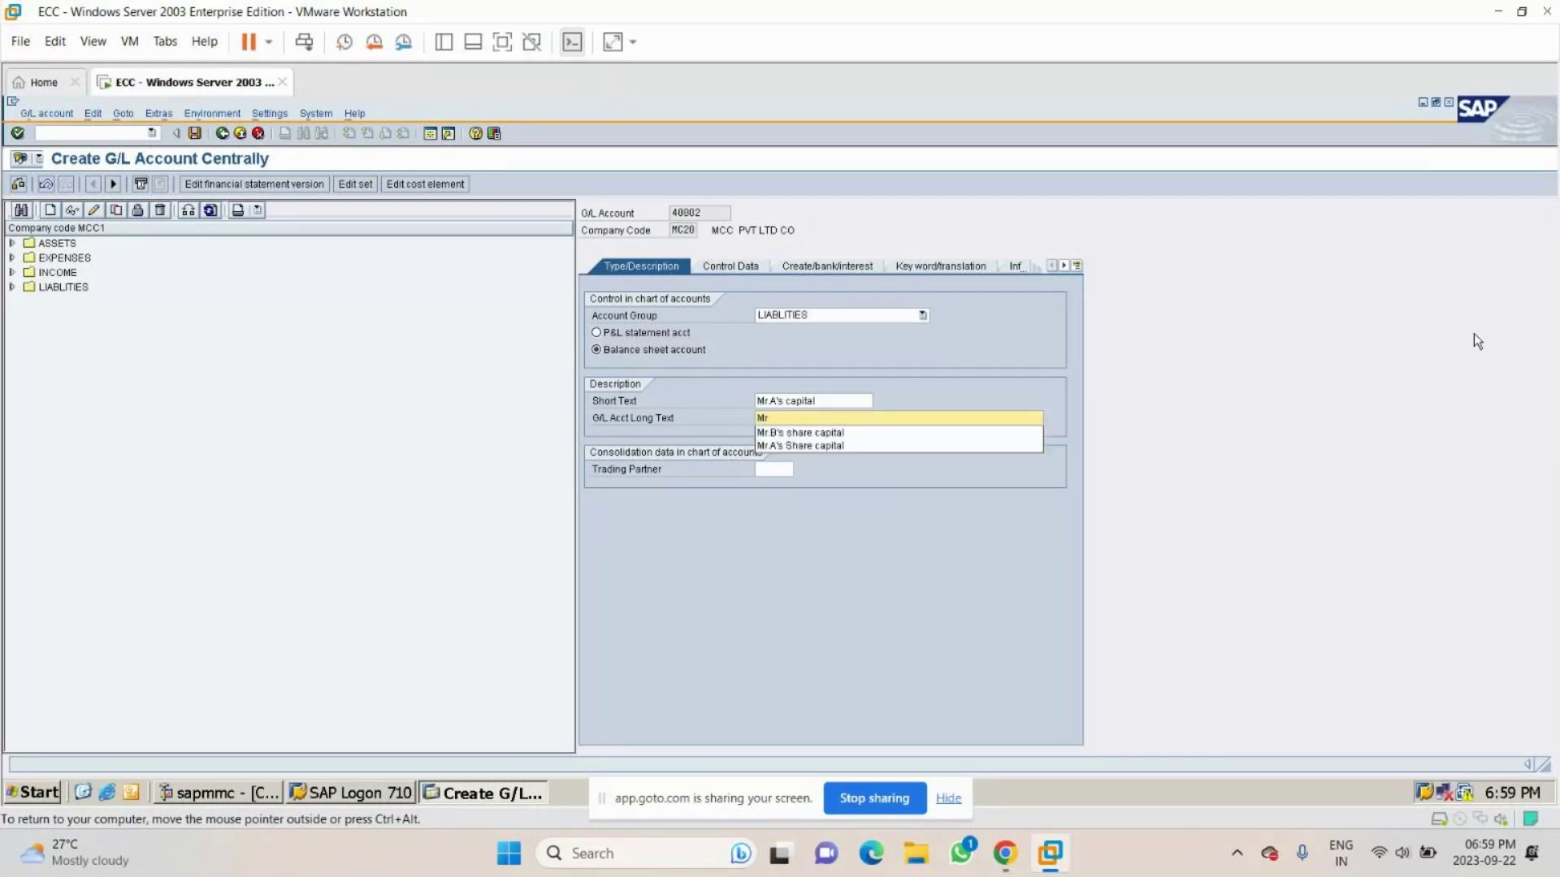
key("Down")
key("Down")
key("Return")
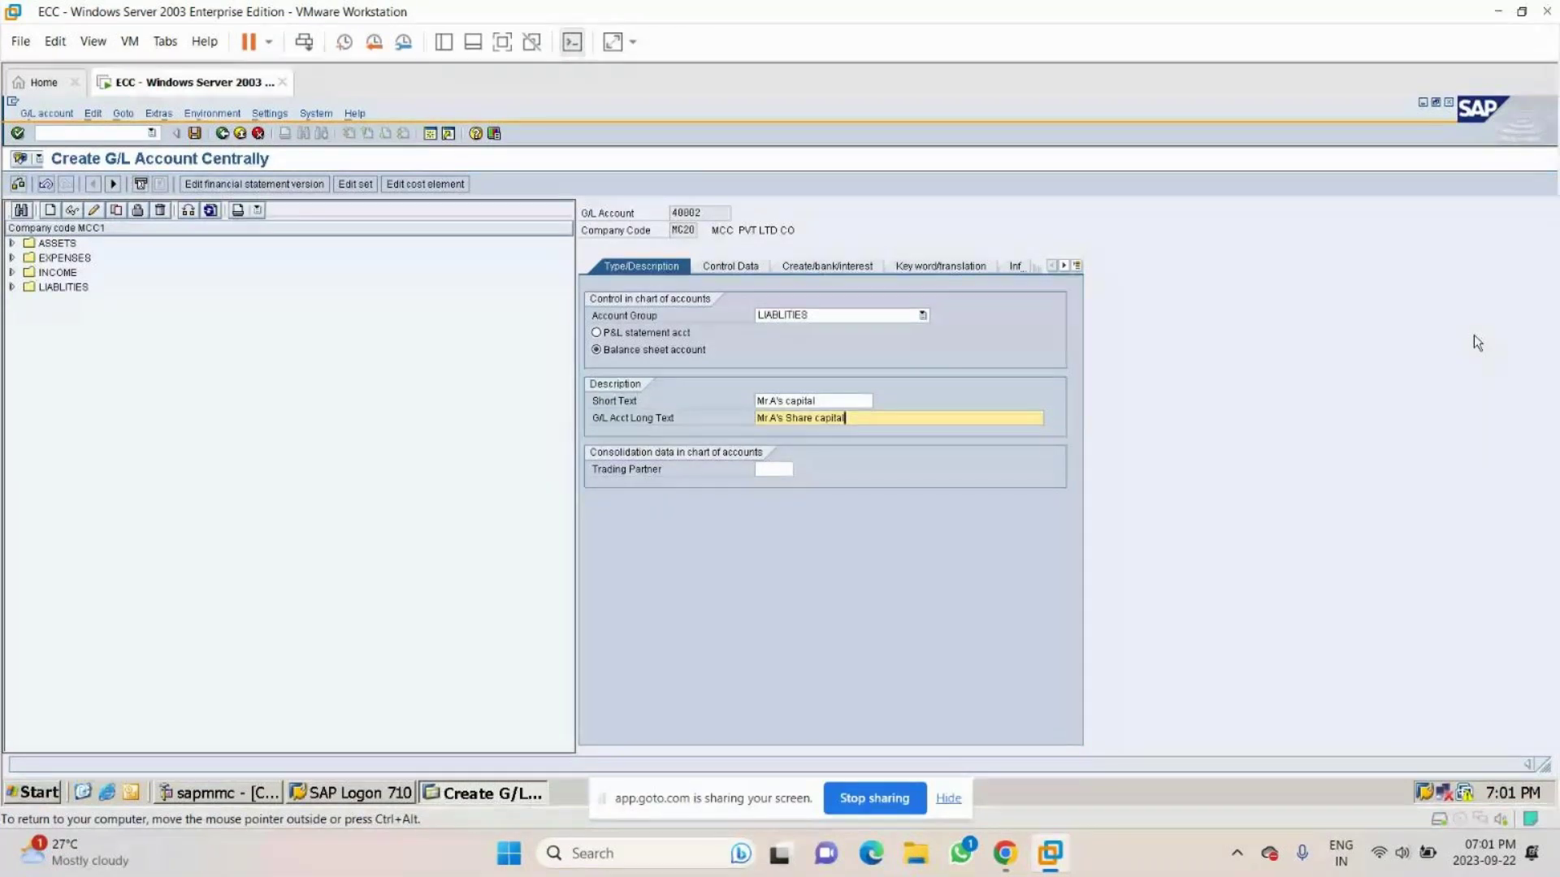
key("Return")
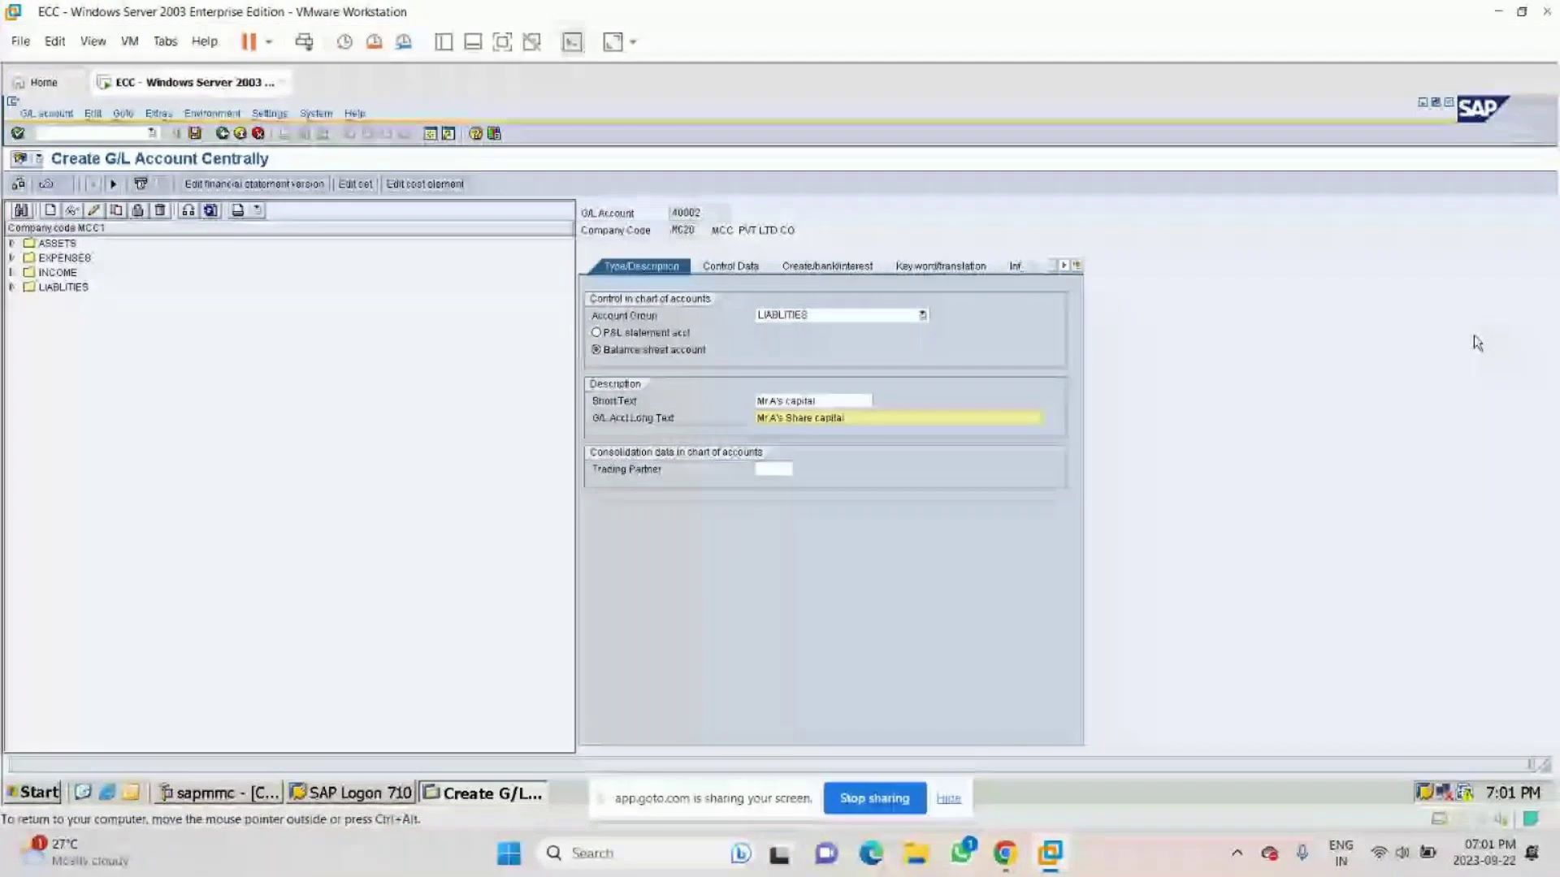
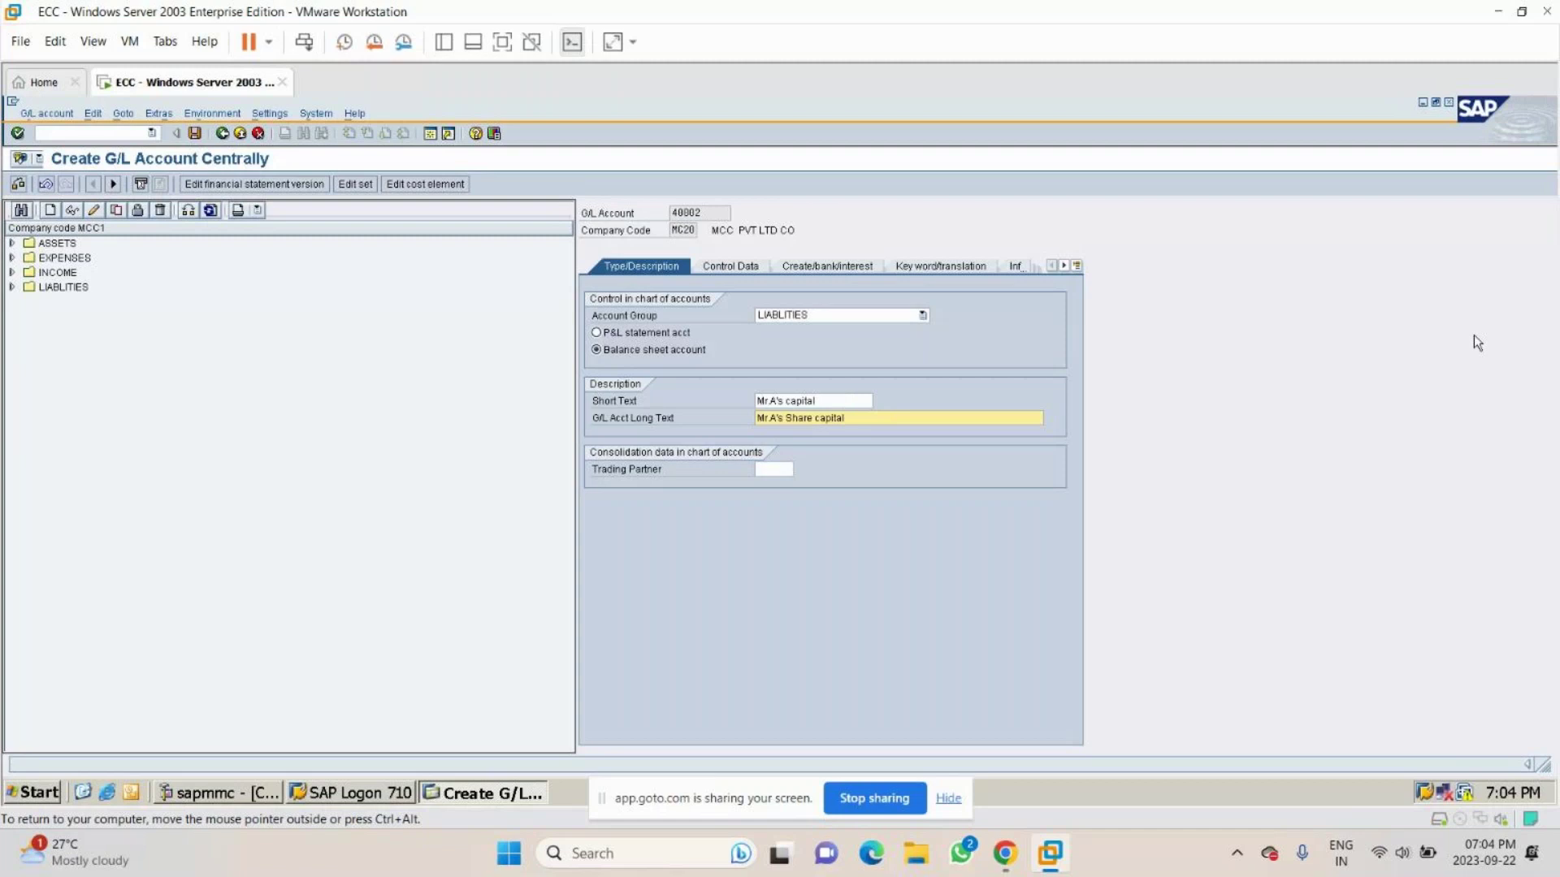
In the account's control data, activate line item display and set the sort key to 001 (Posting date).
left_click(734, 265)
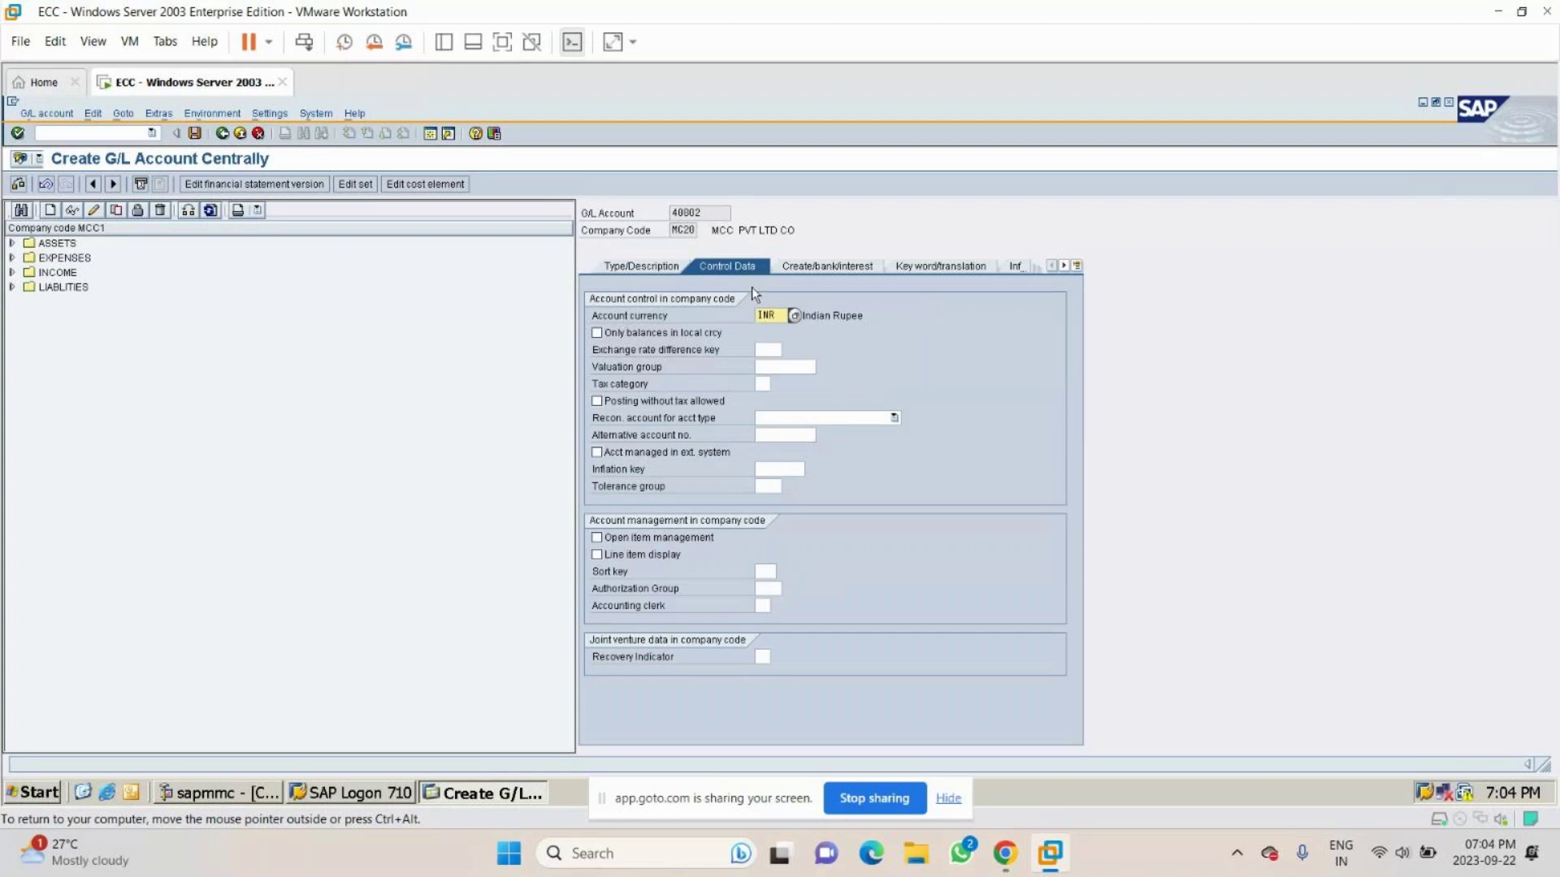
left_click(596, 558)
left_click(768, 569)
type("001")
left_click(783, 572)
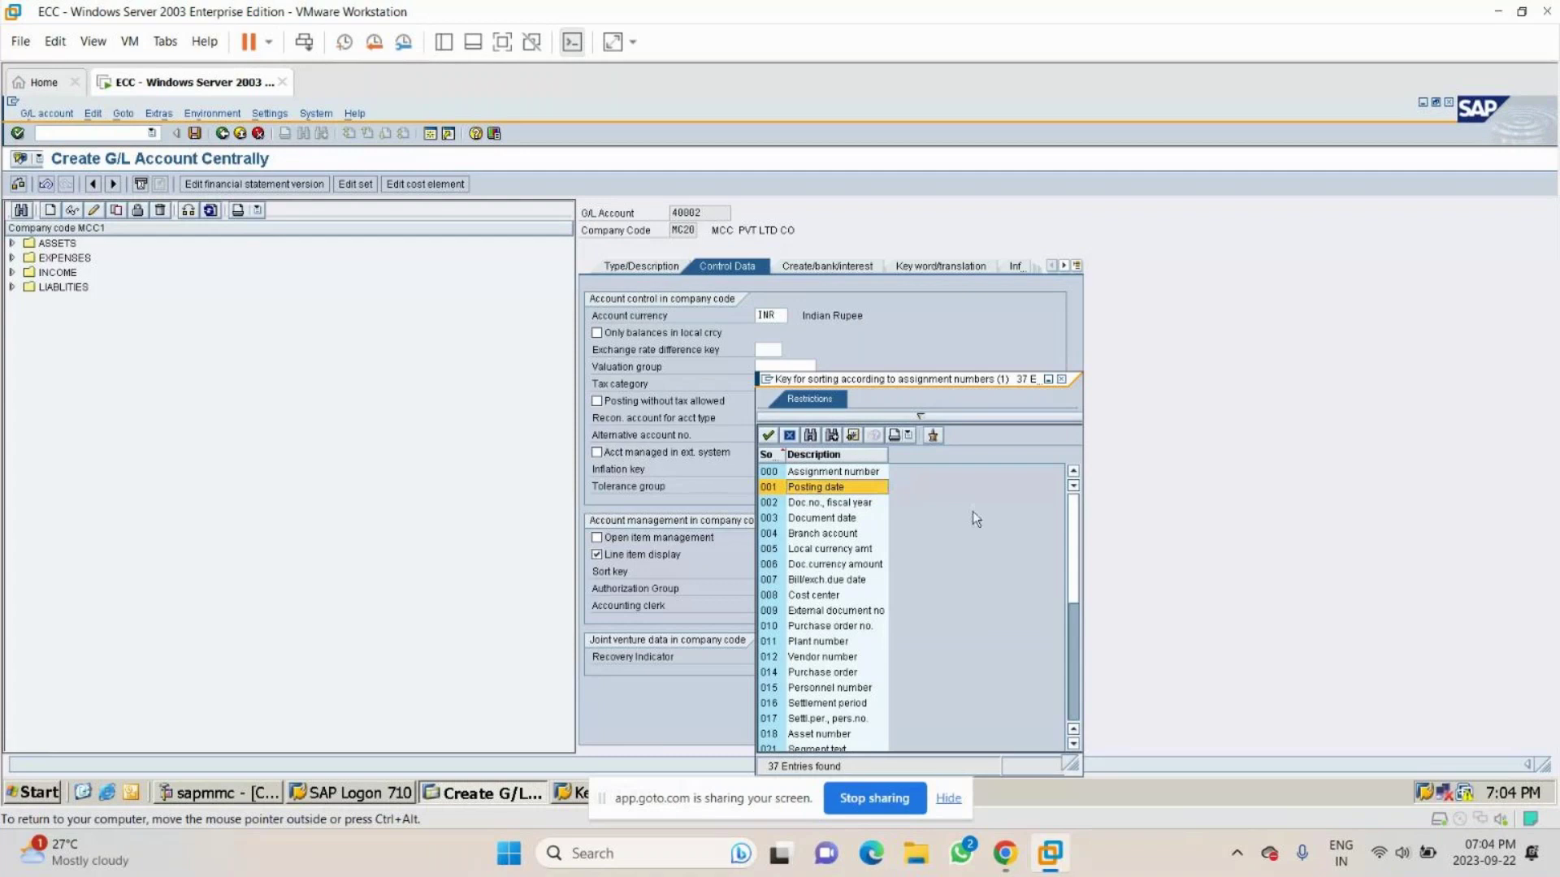
key("Return")
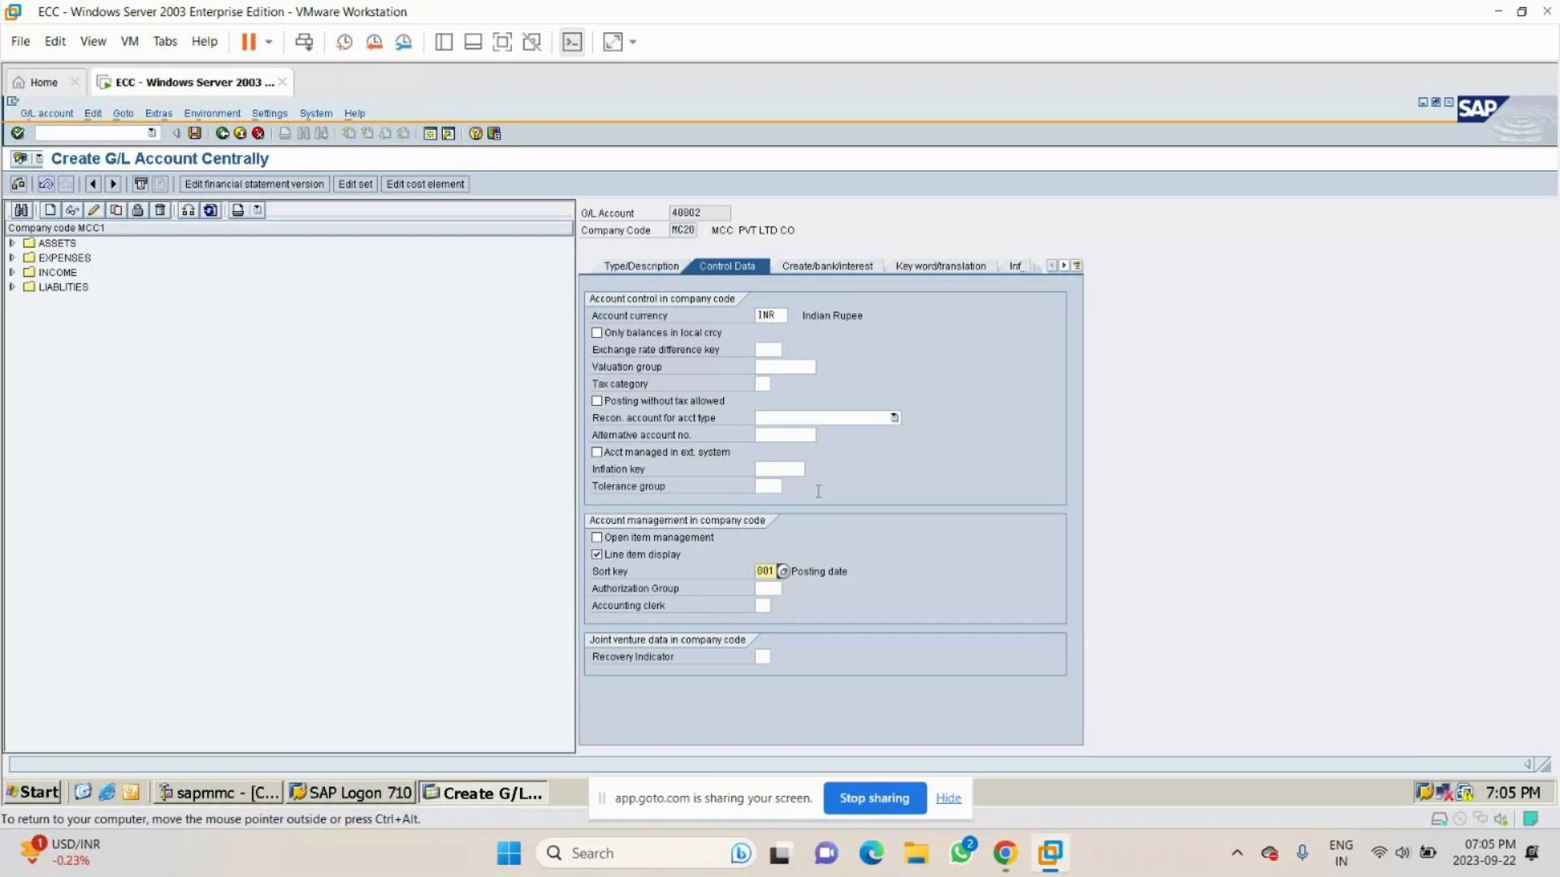
left_click(641, 266)
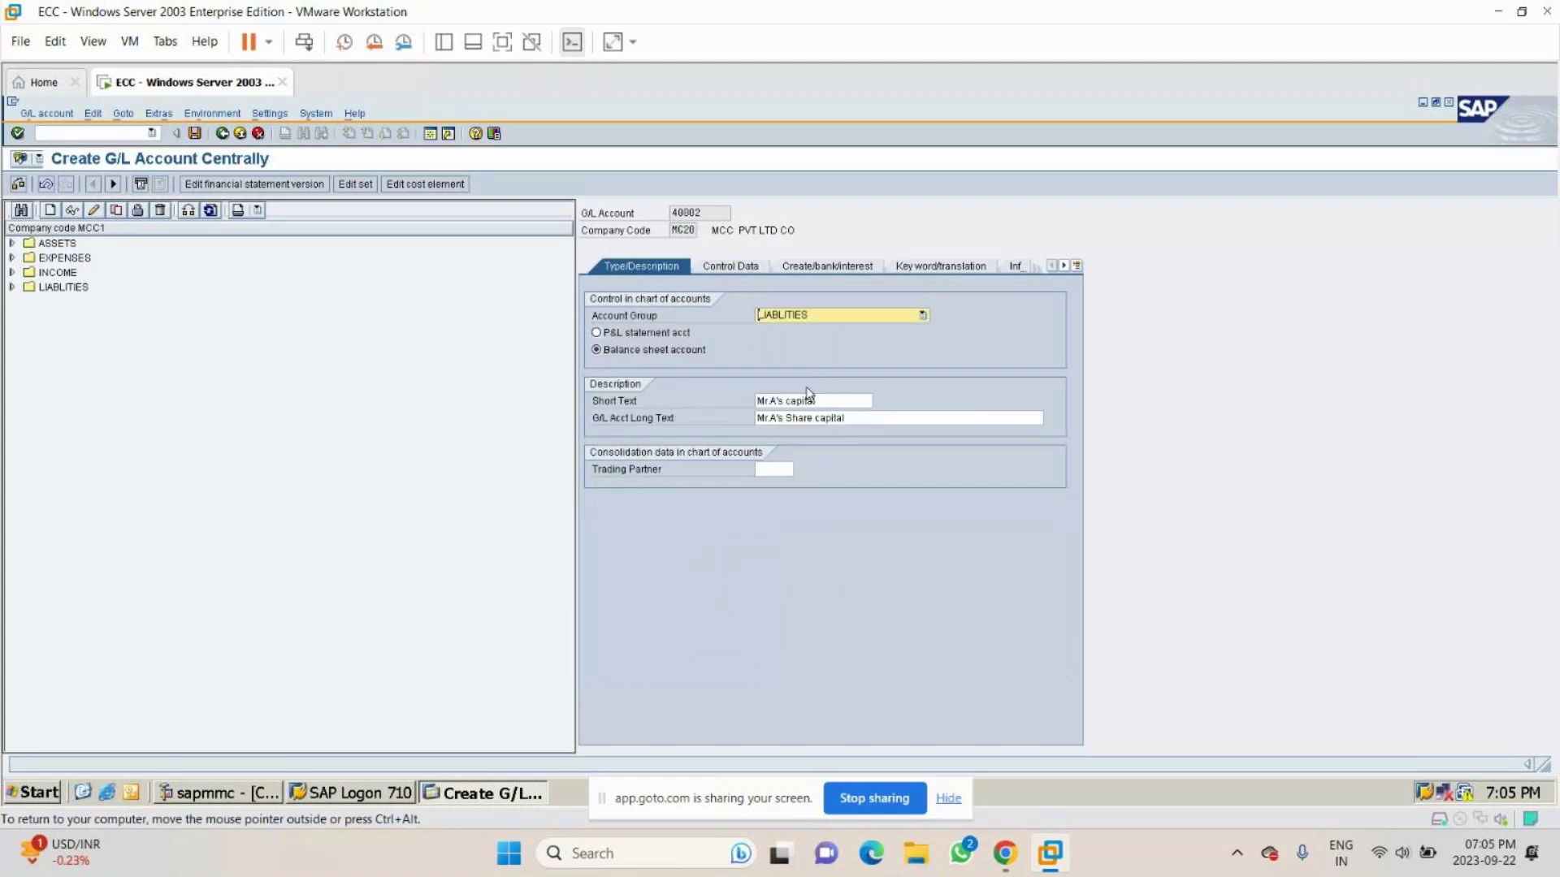
left_click(731, 265)
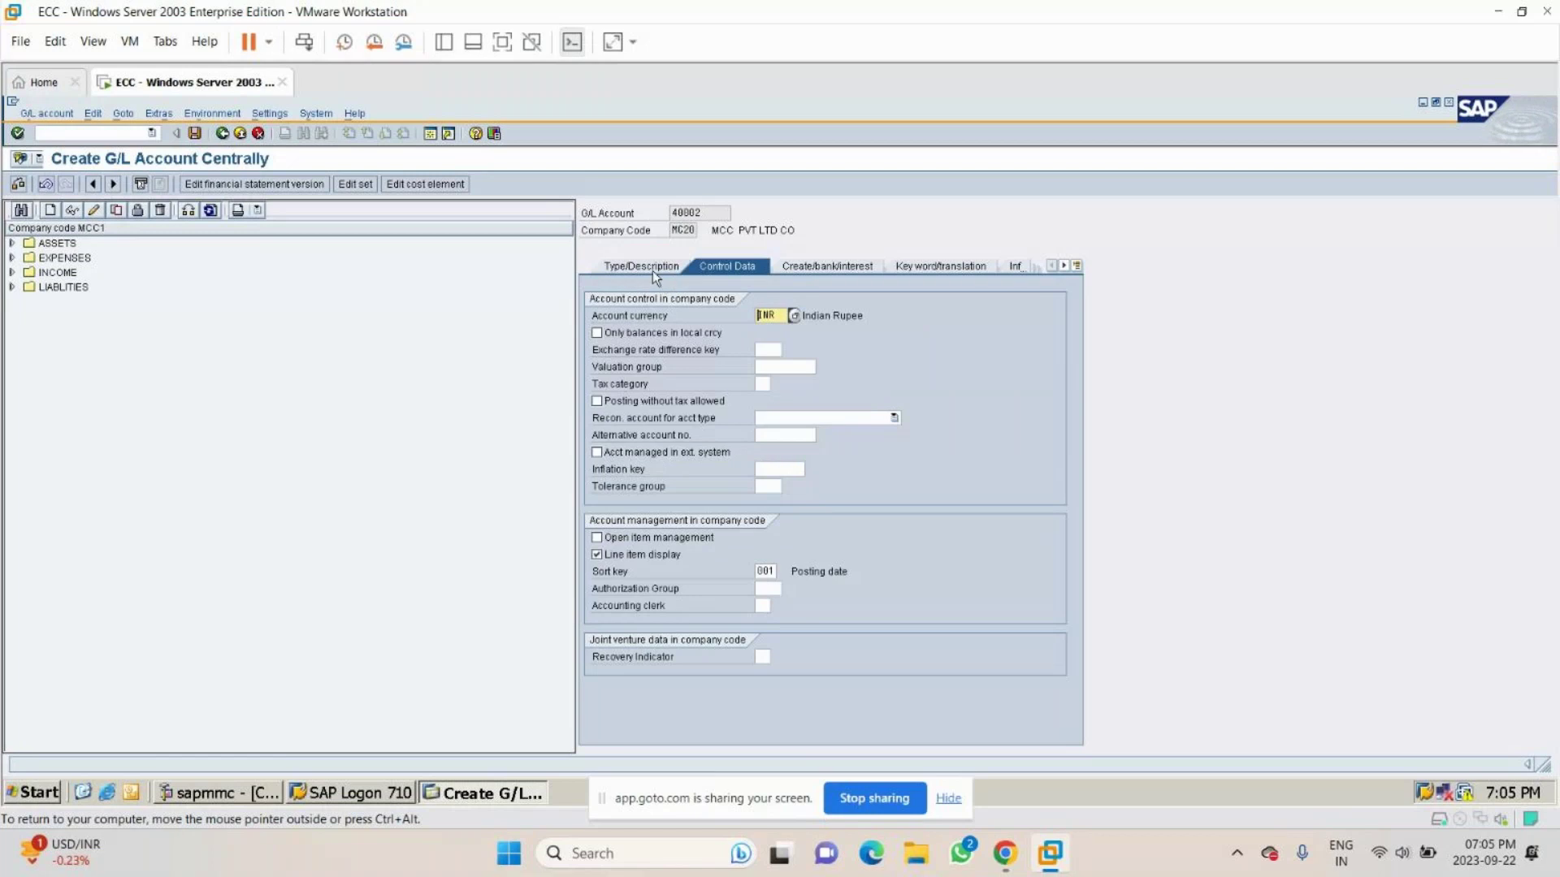
left_click(651, 268)
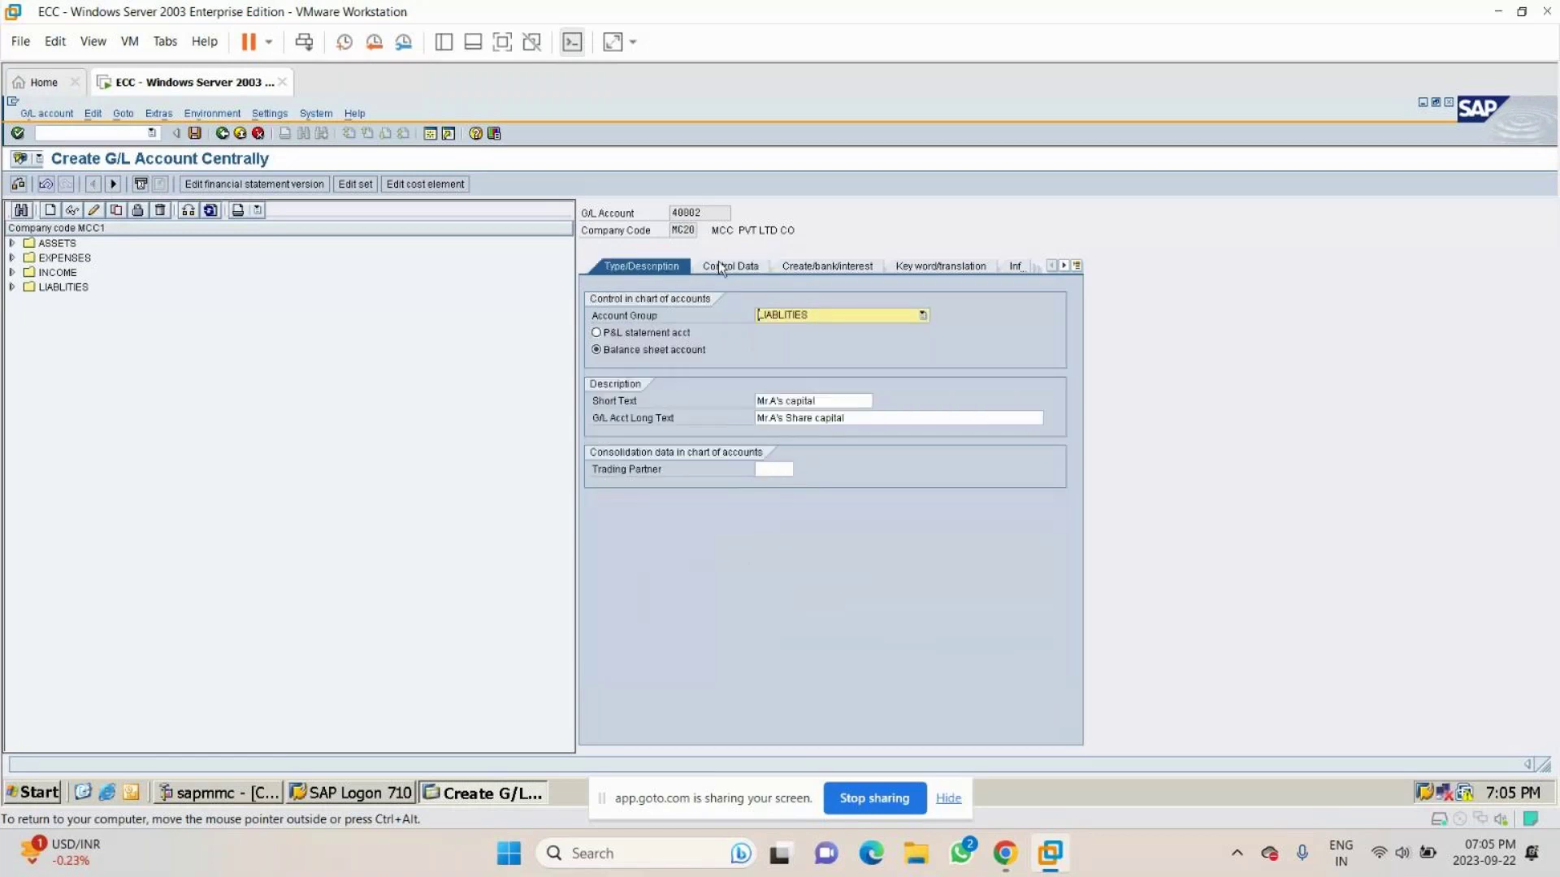
left_click(722, 267)
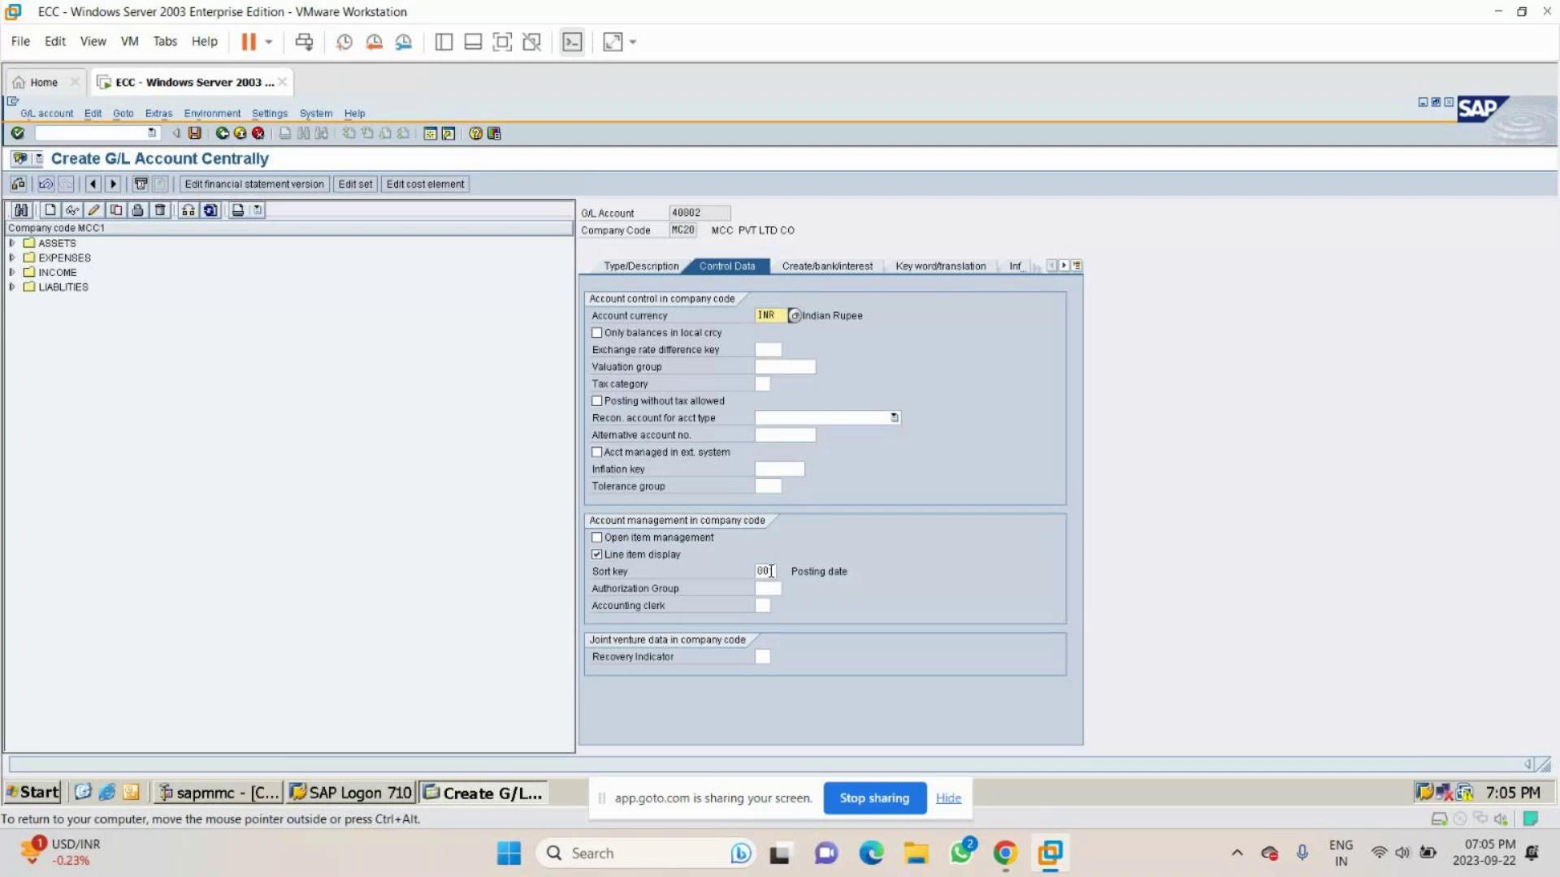
Set the account's field status group to G001 and save the account, accepting the message dialog.
left_click(833, 271)
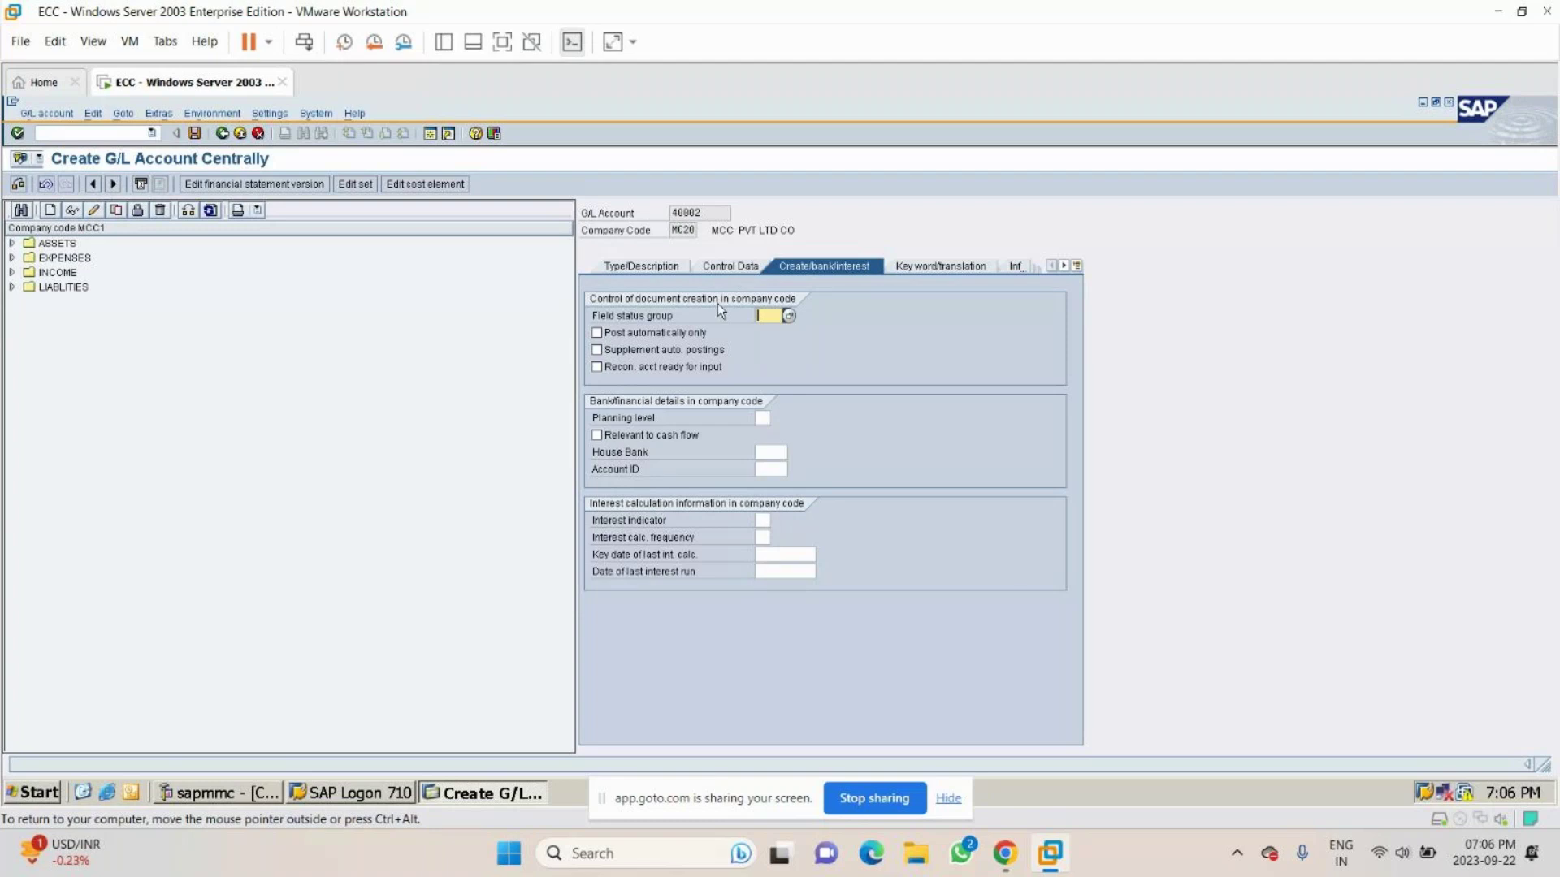
type("g001")
mouse_move(1003, 868)
key("Return")
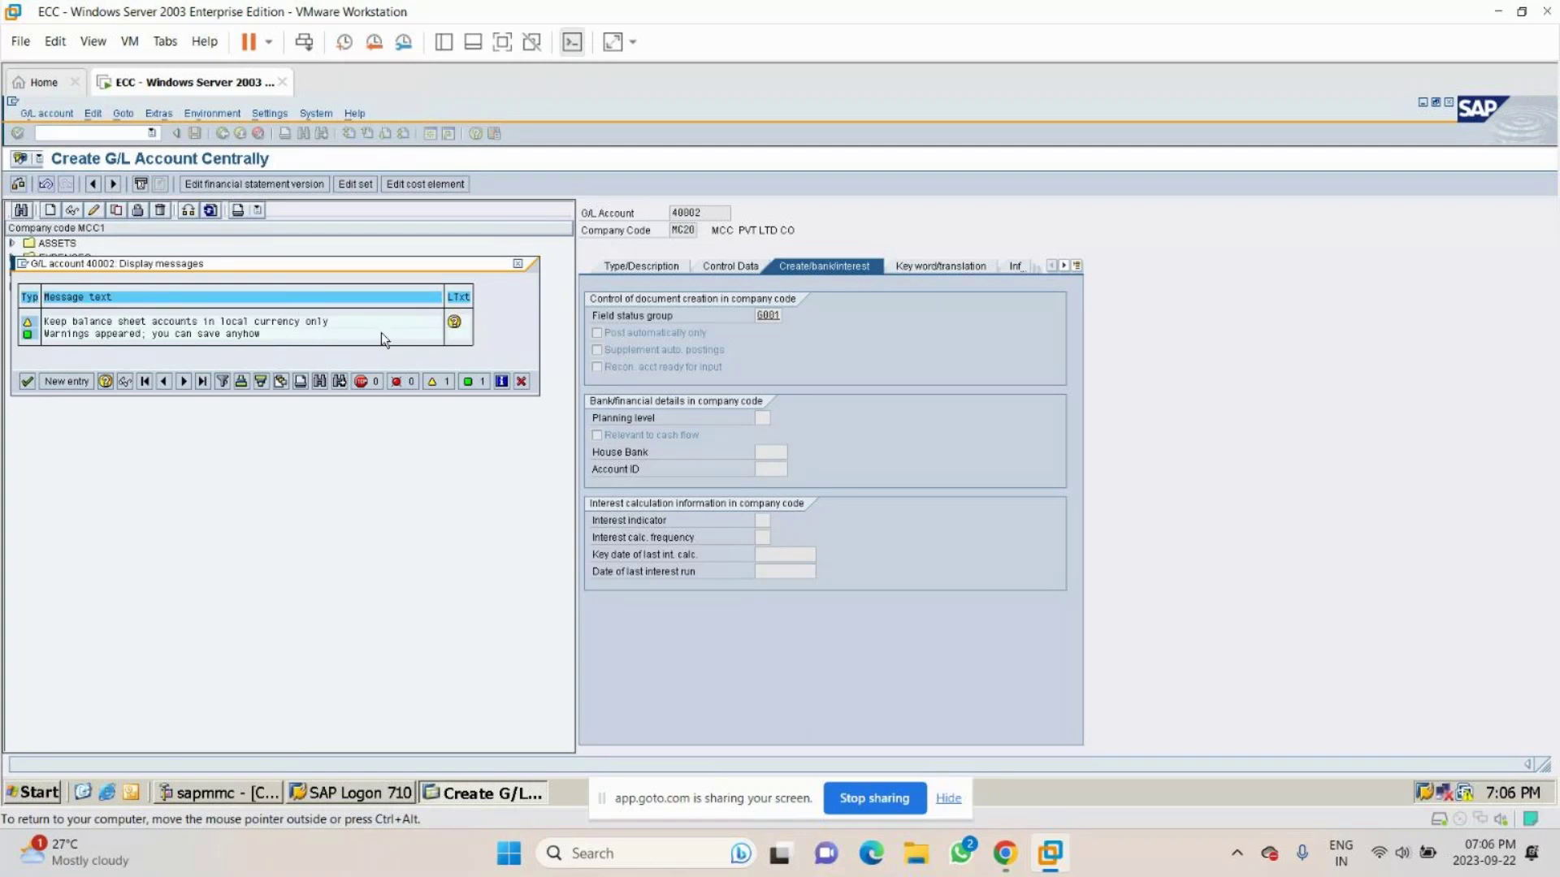
left_click(27, 383)
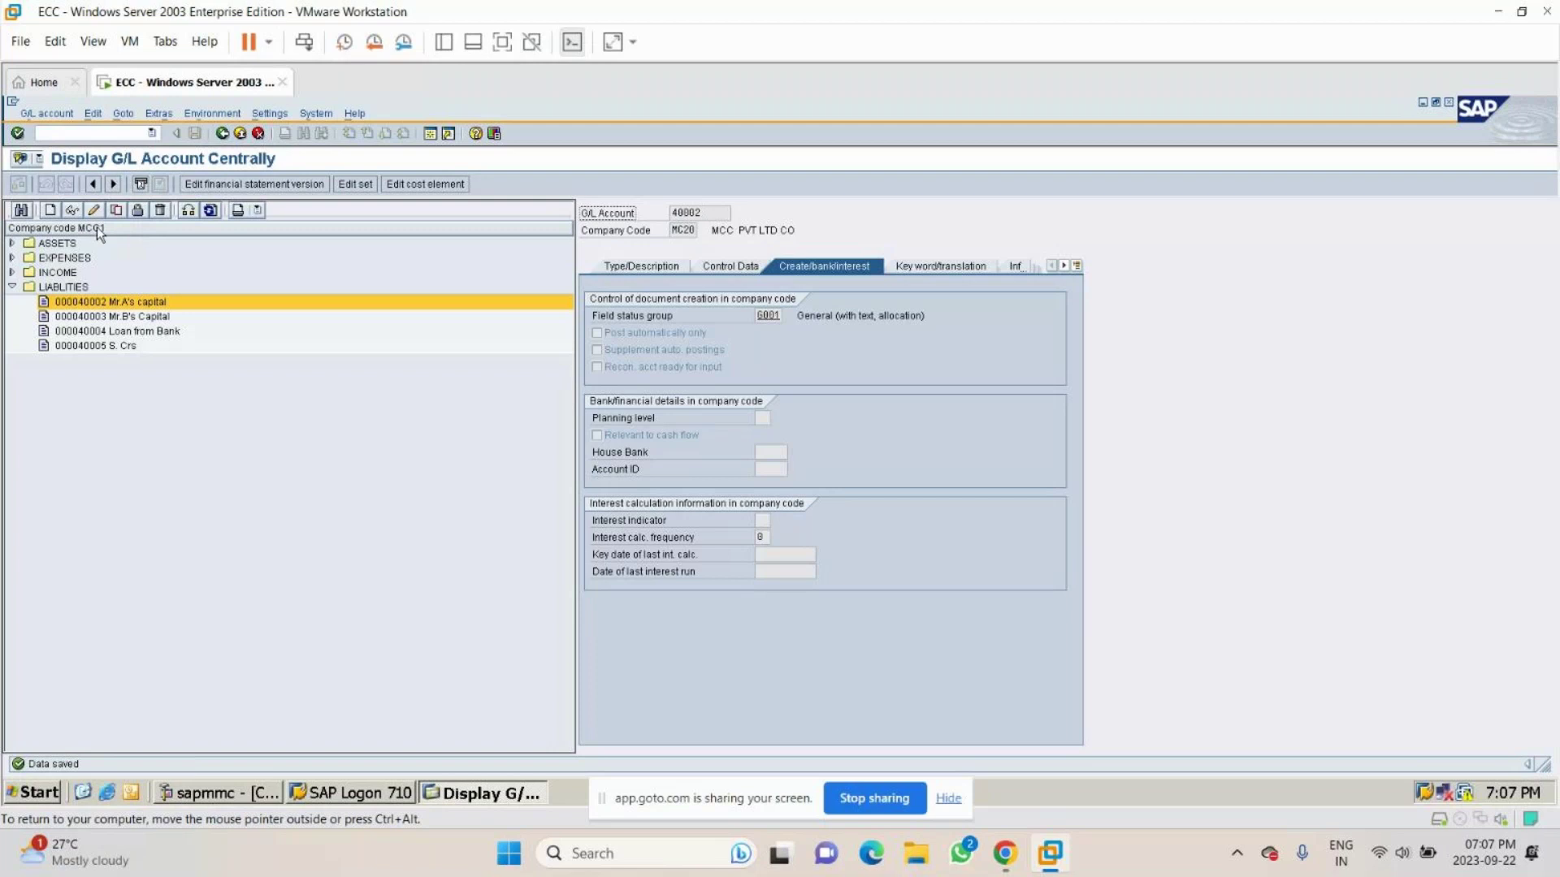
Change the company code of the G/L account list to MC20.
left_click(188, 211)
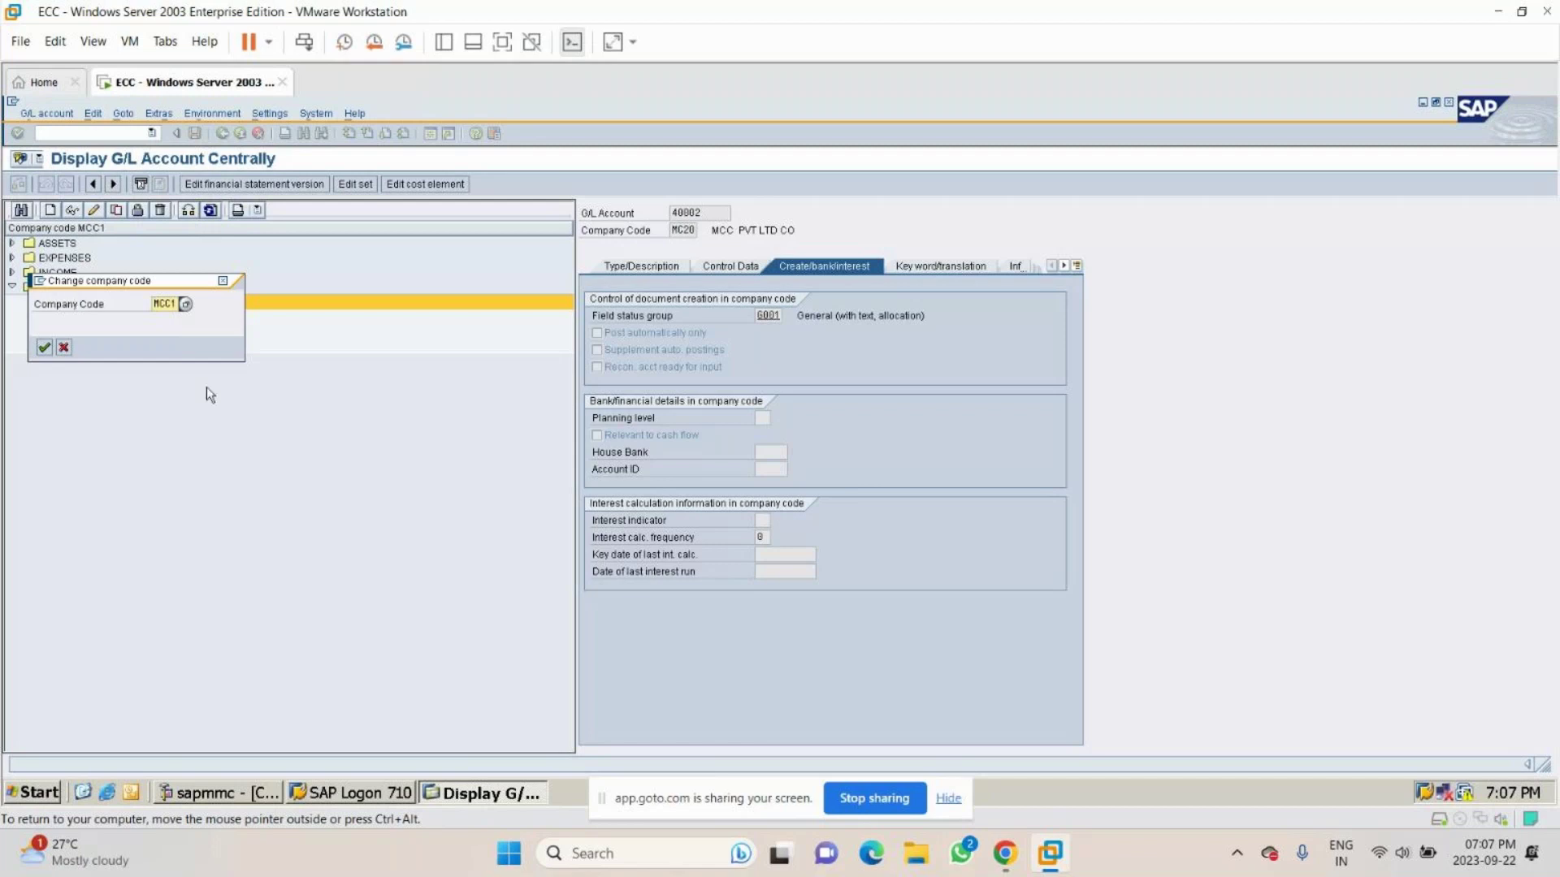
type("MC")
key("Down")
key("Return")
key("Return")
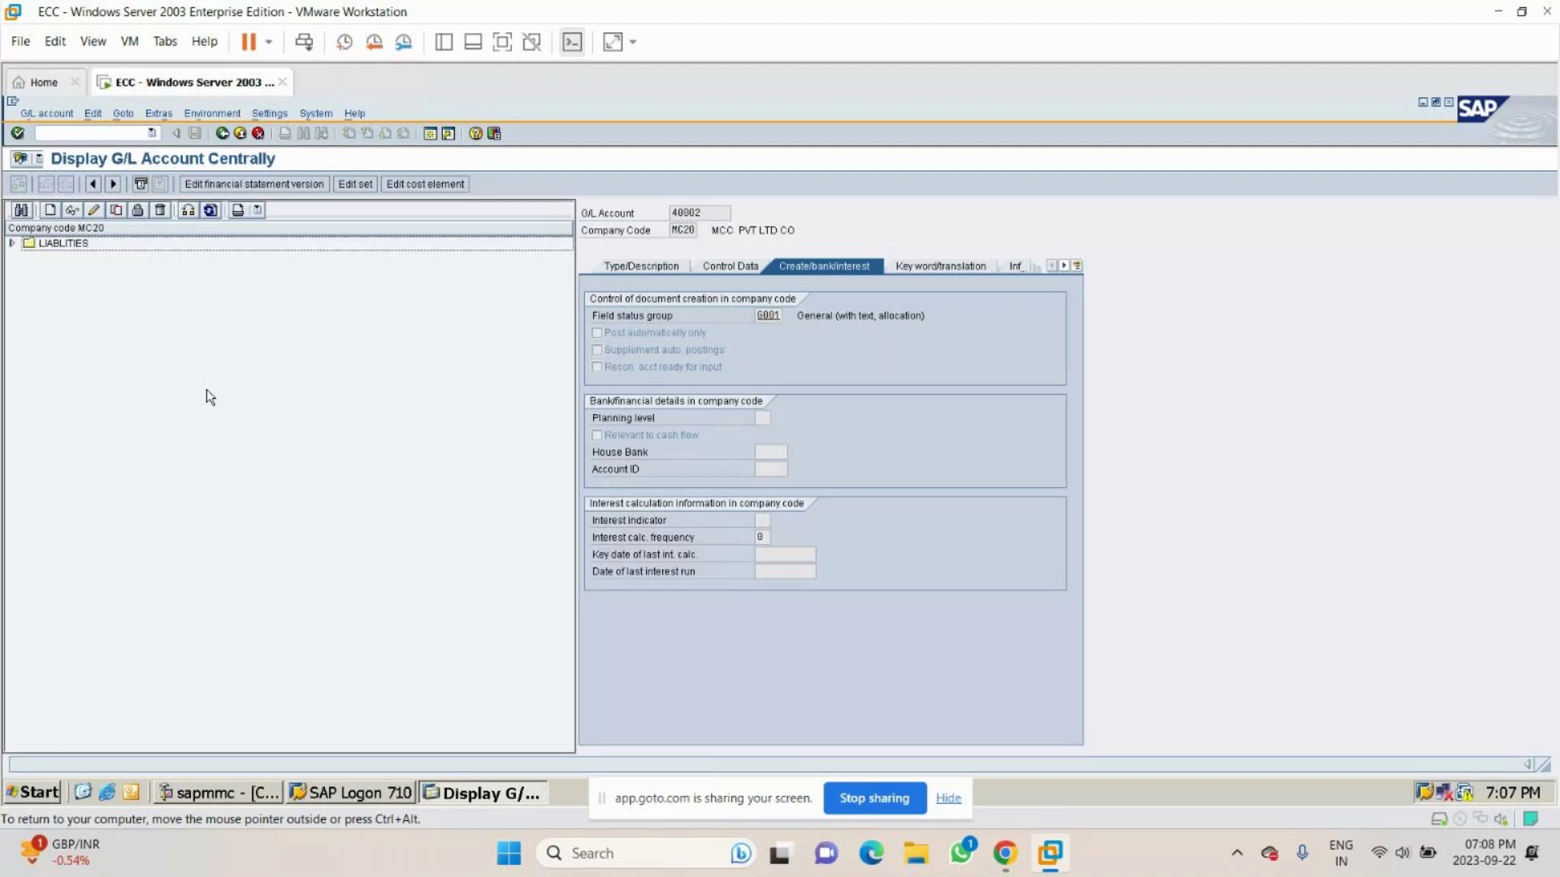
Start creating G/L account 40003 in company code MC20.
left_click(49, 210)
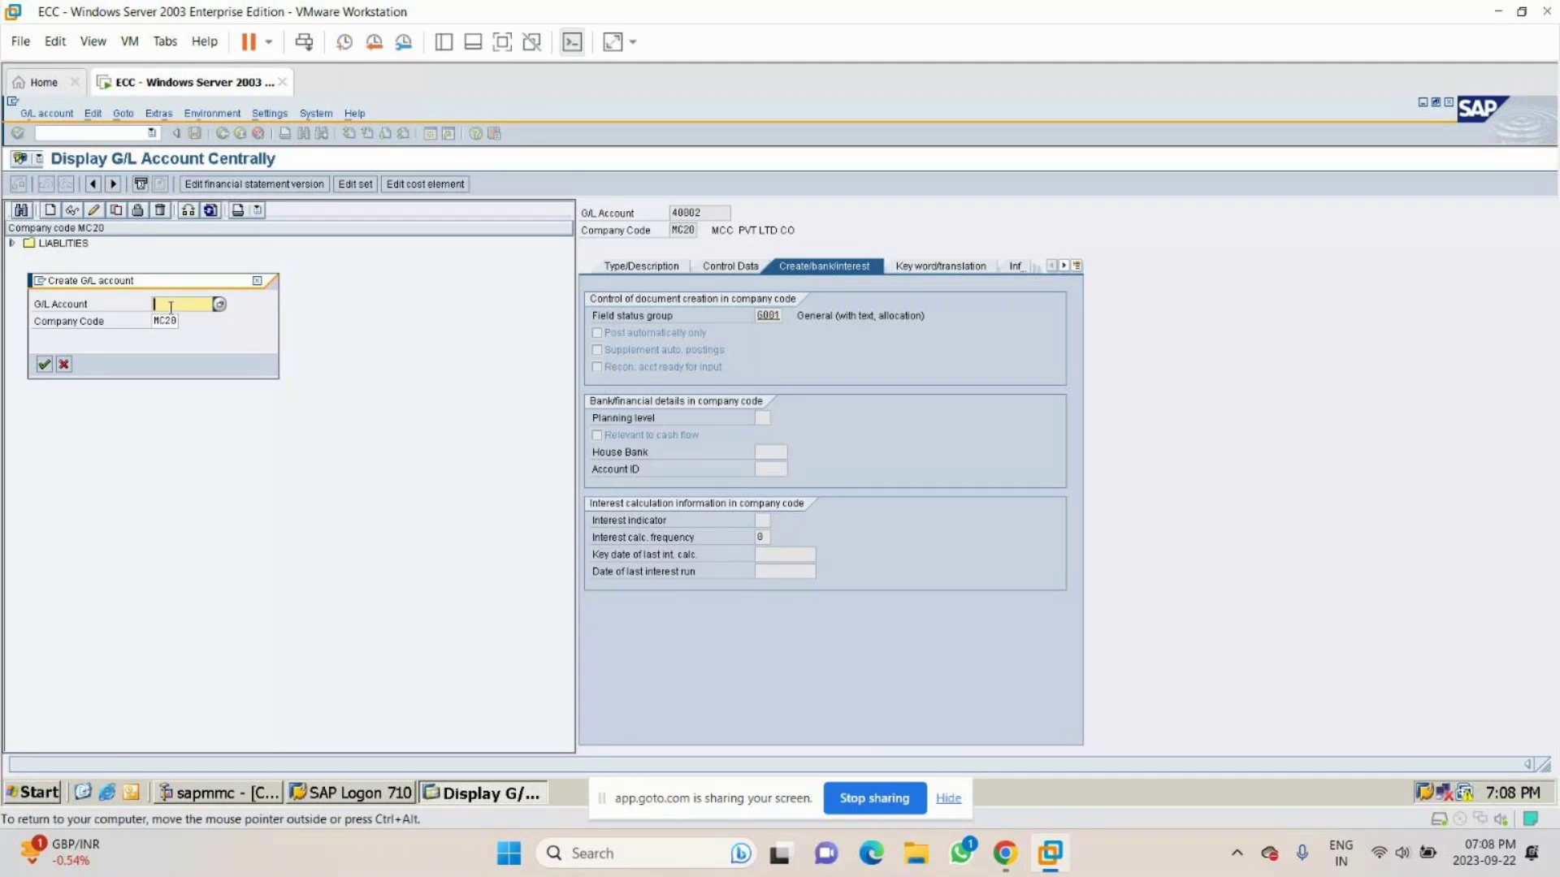
type("40003")
key("Return")
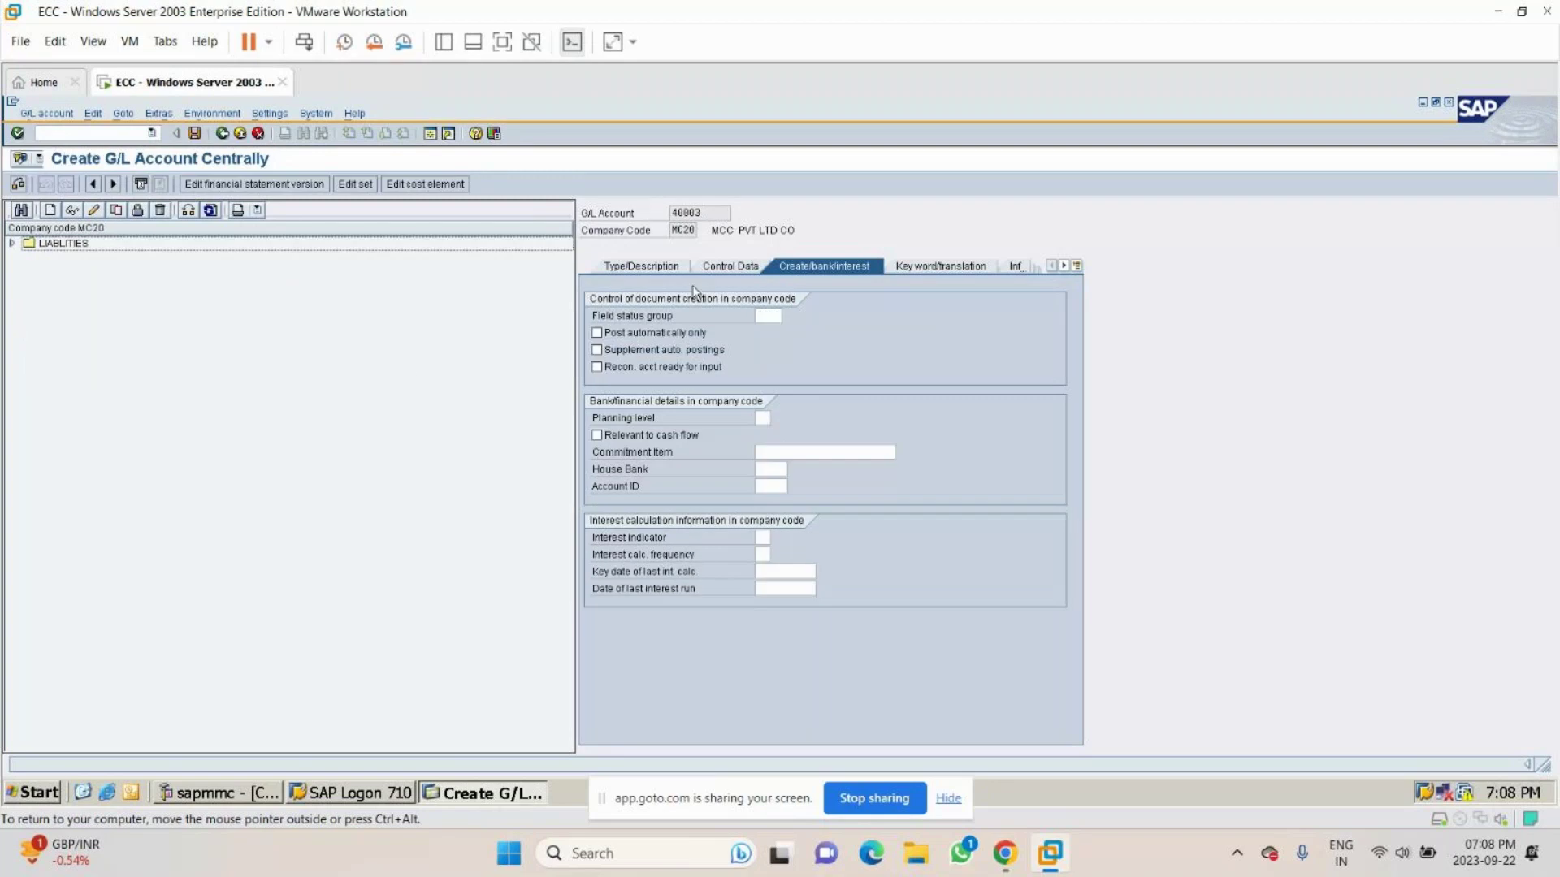
Classify account 40003 as a balance sheet account and assign it to account group LIABLITIES.
left_click(667, 268)
left_click(630, 347)
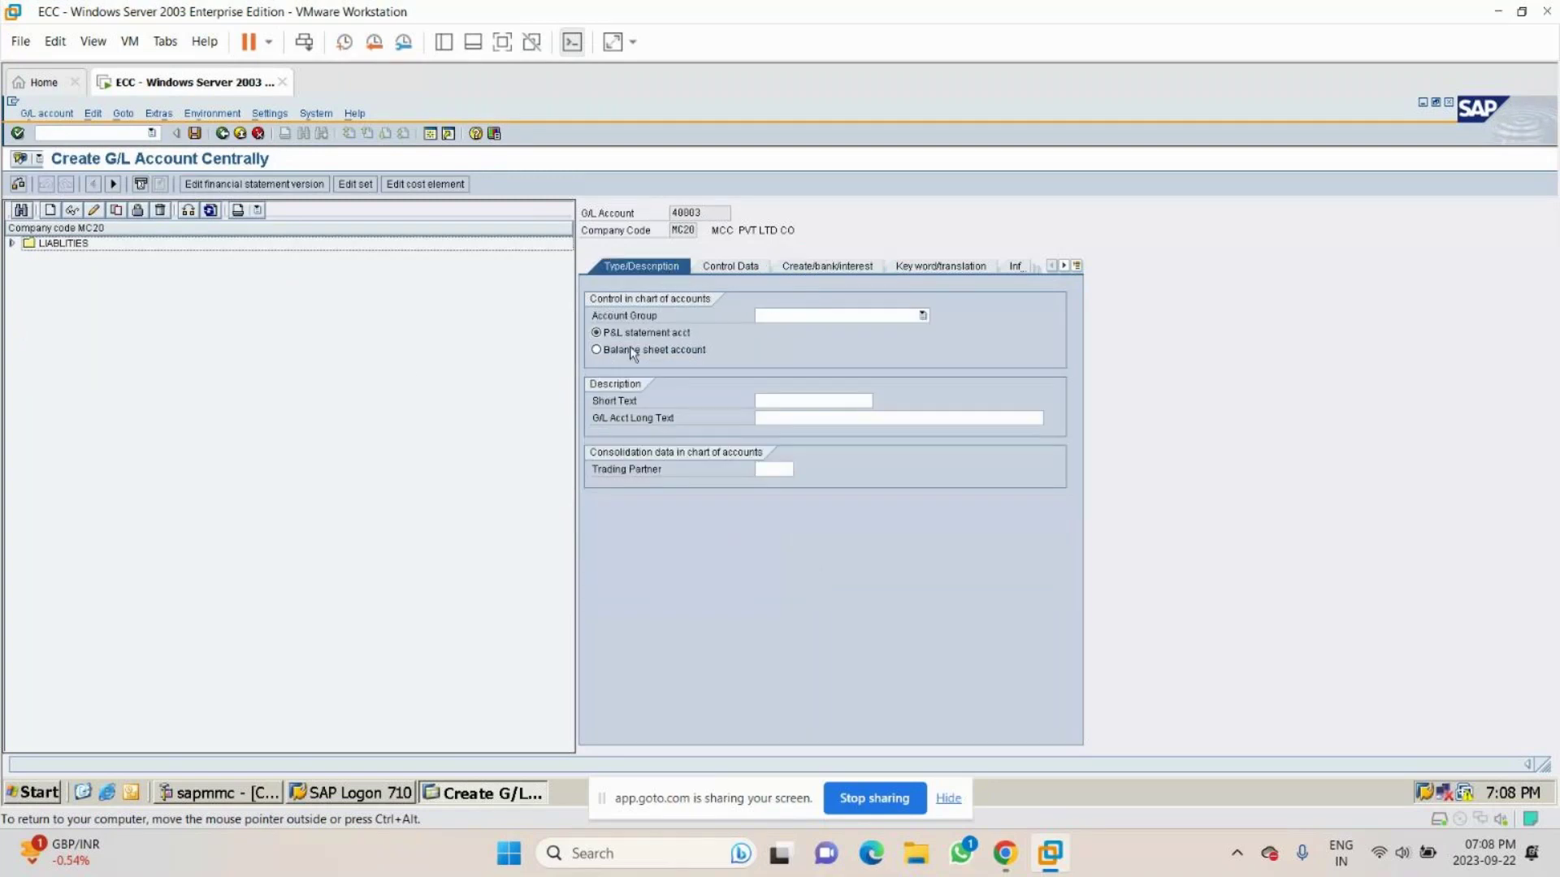
left_click(753, 314)
left_click(782, 369)
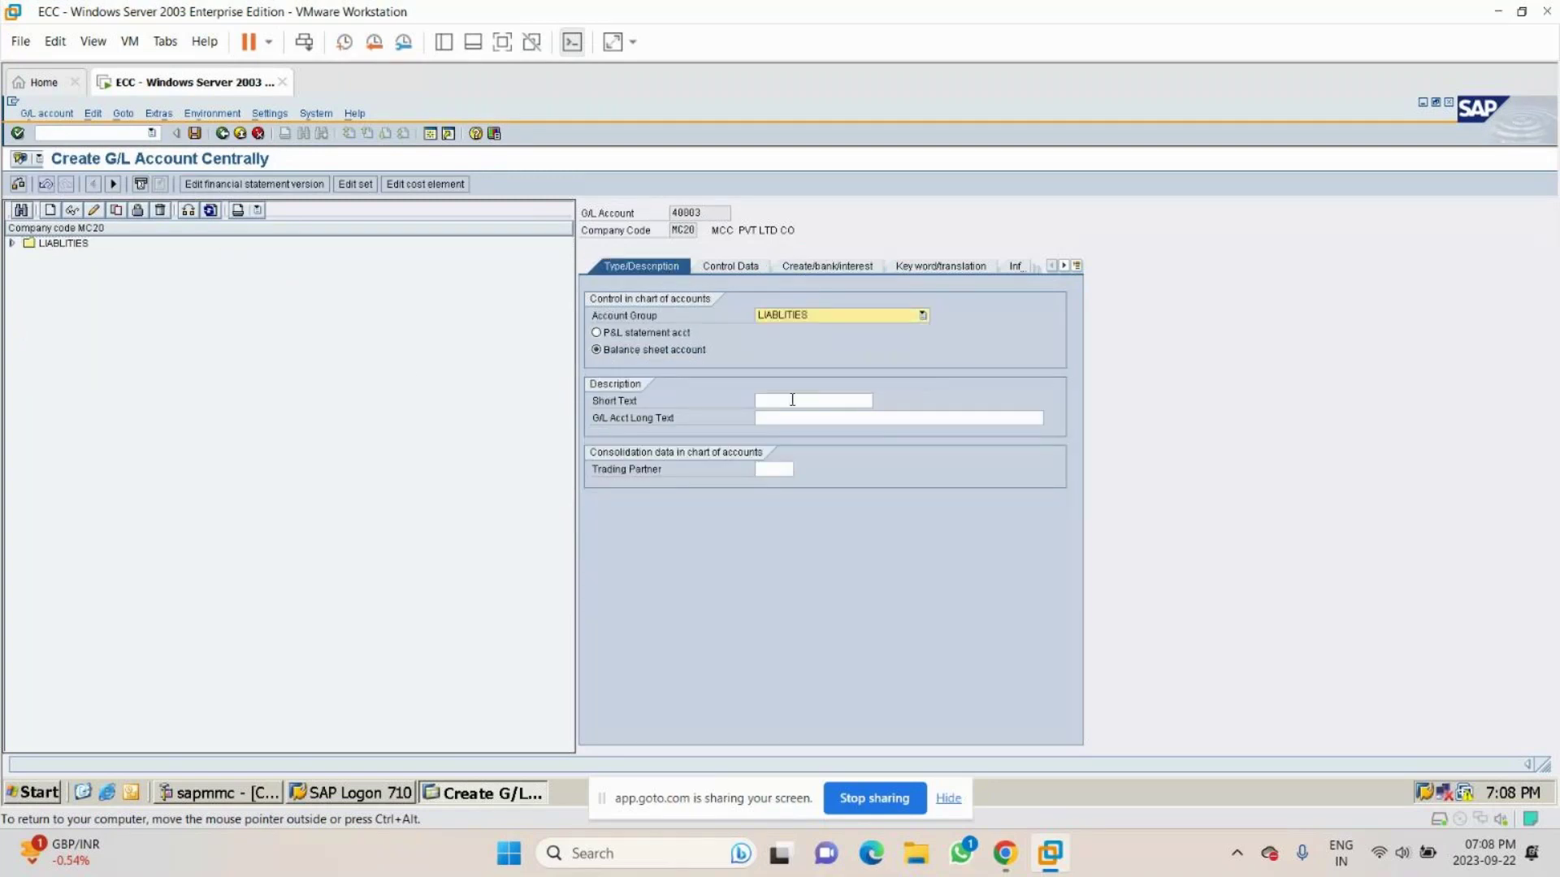
Enter "Mr.B's Capital" as the short text and "Mr.B's share capital" as the G/L account long text.
left_click(794, 402)
type("m")
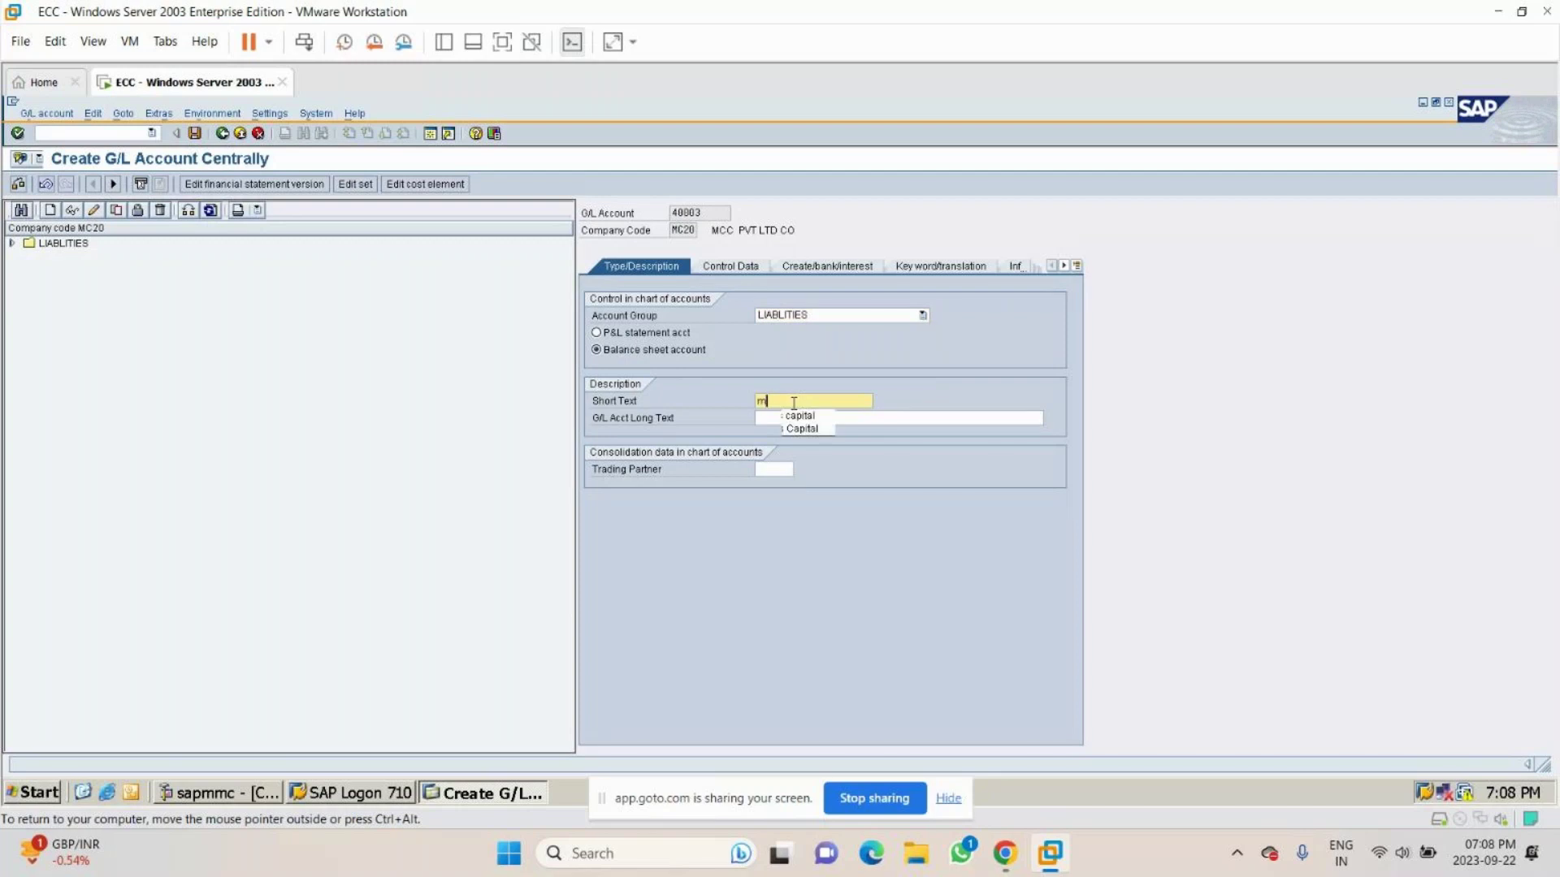
type("r")
left_click(786, 428)
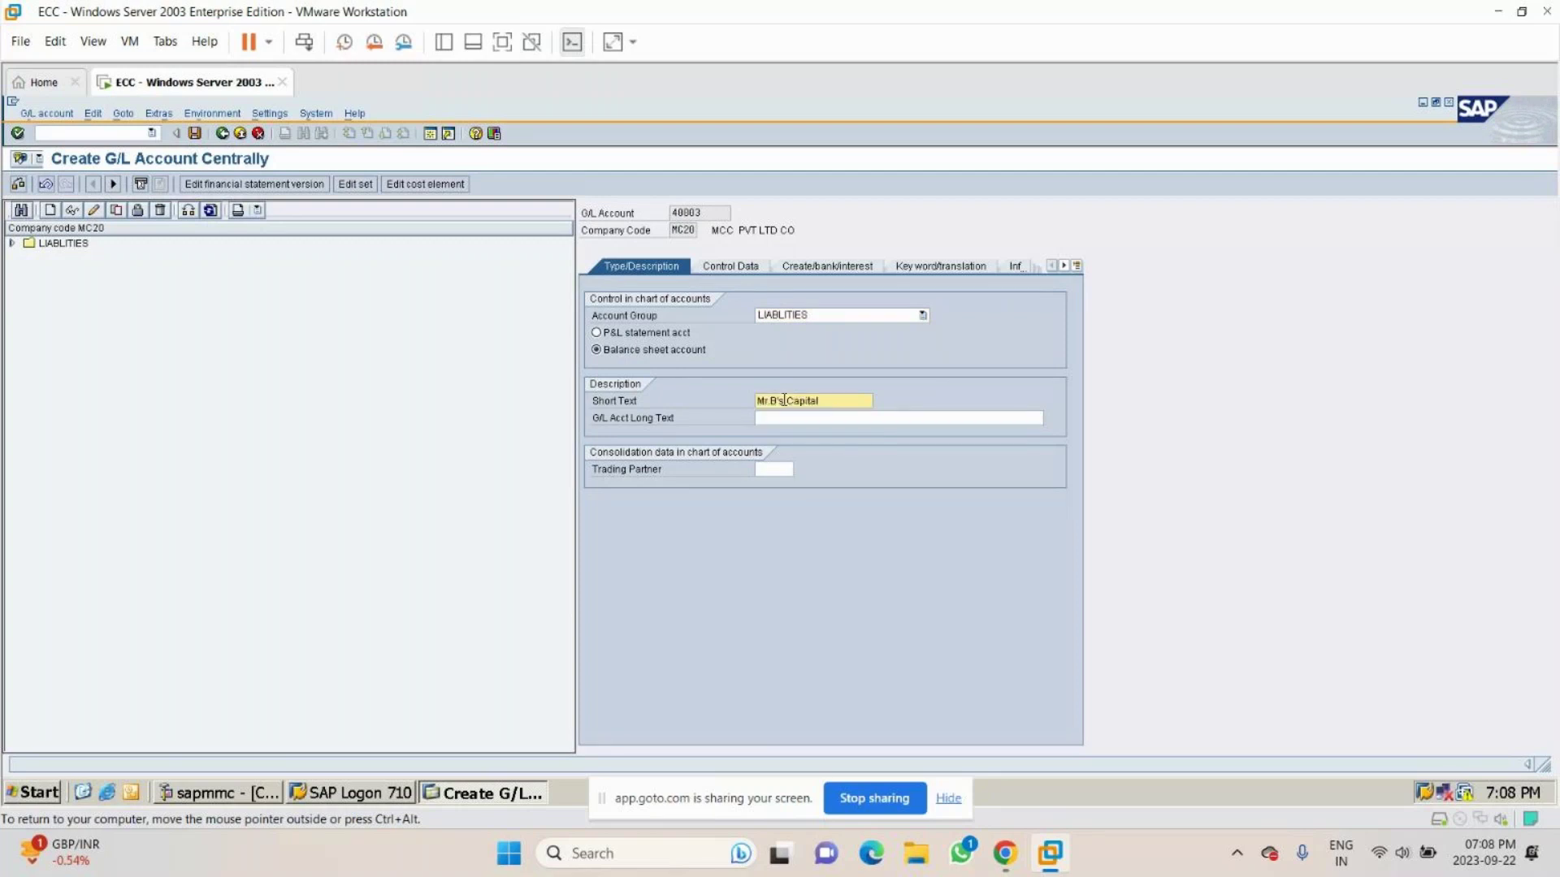
key("Tab")
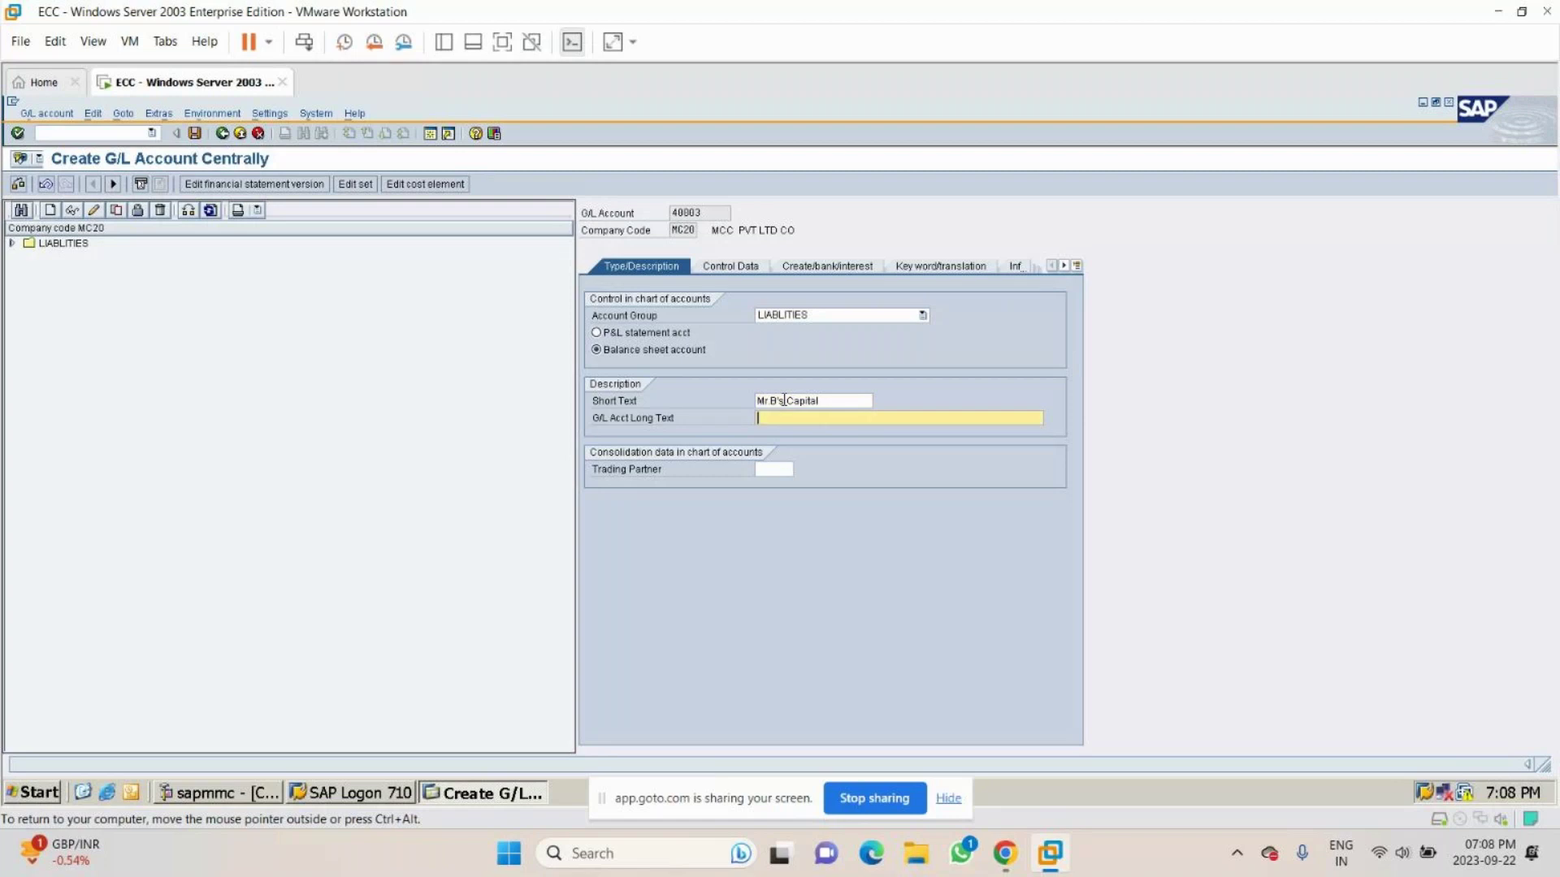
type("mr")
key("Down")
key("Down")
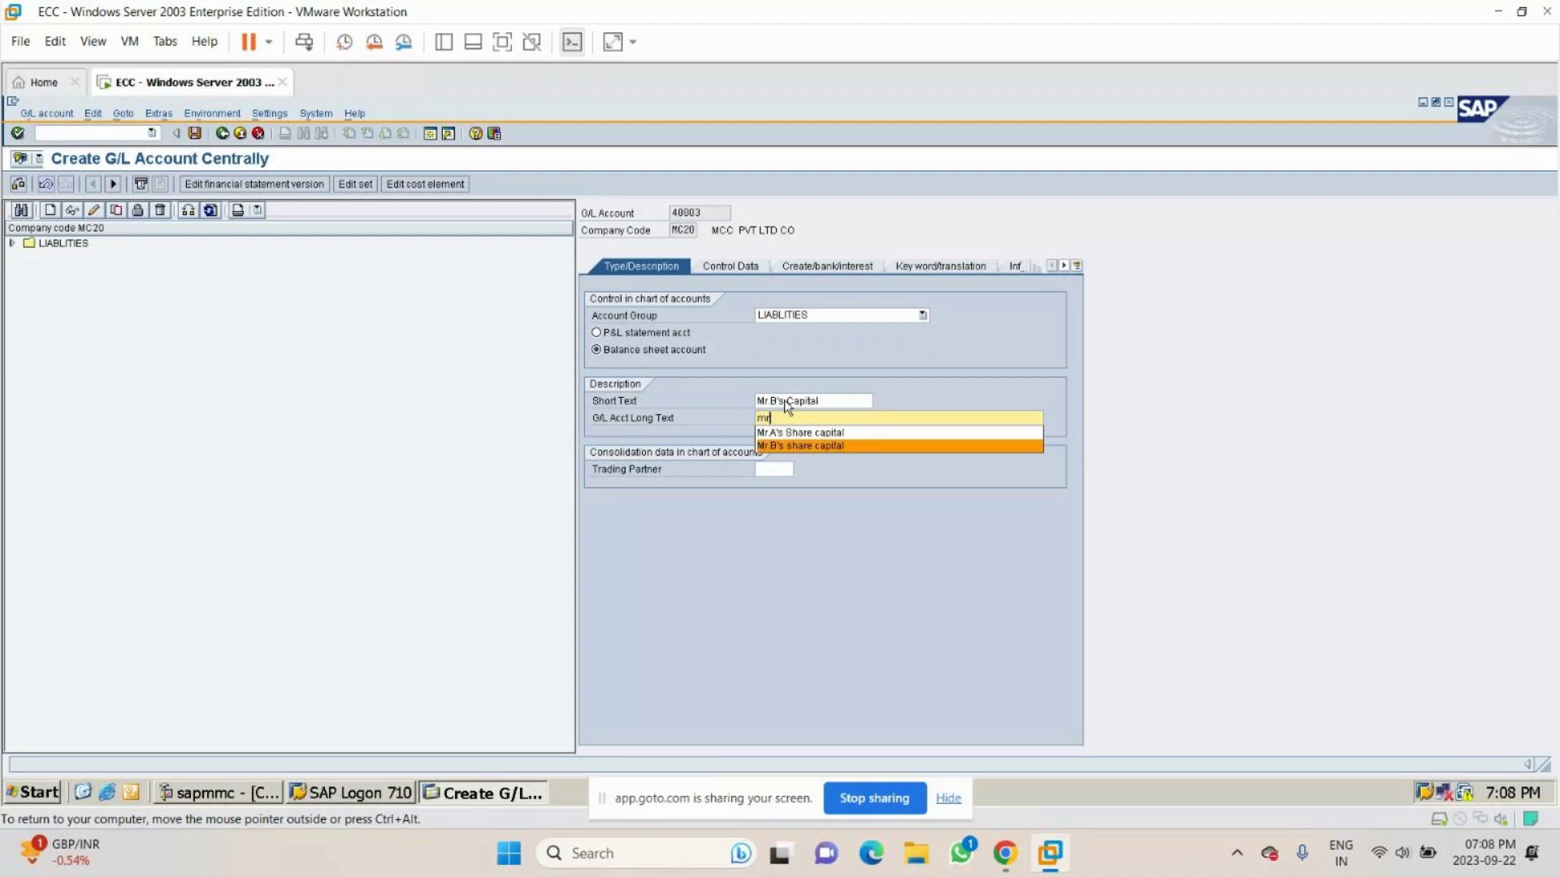
key("Return")
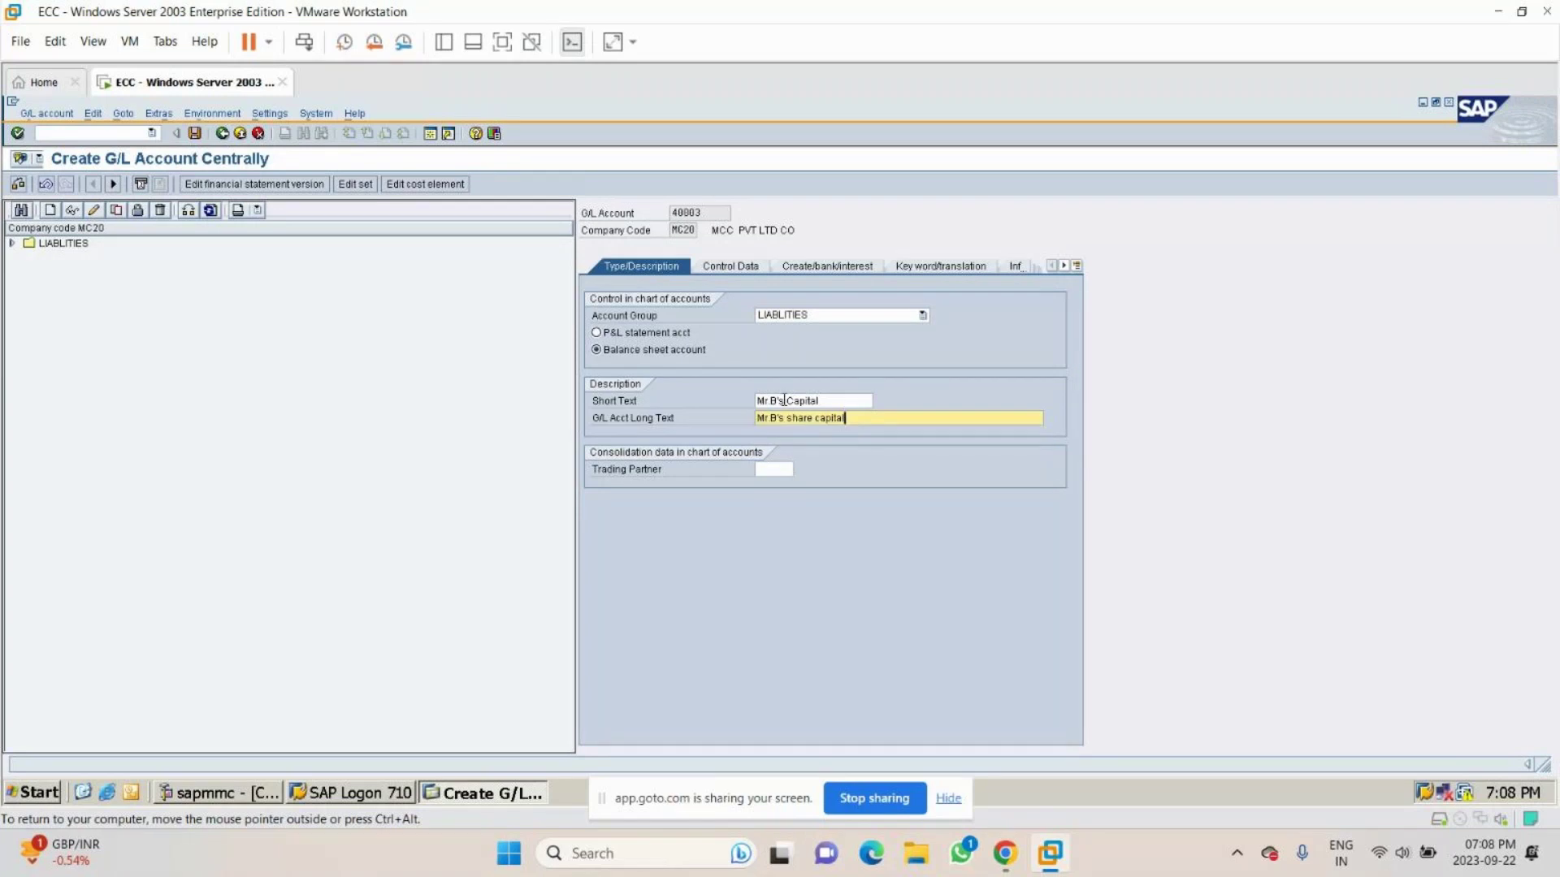
In the control data of account 40003, activate line item display and set the sort key to 001.
left_click(749, 270)
left_click(597, 555)
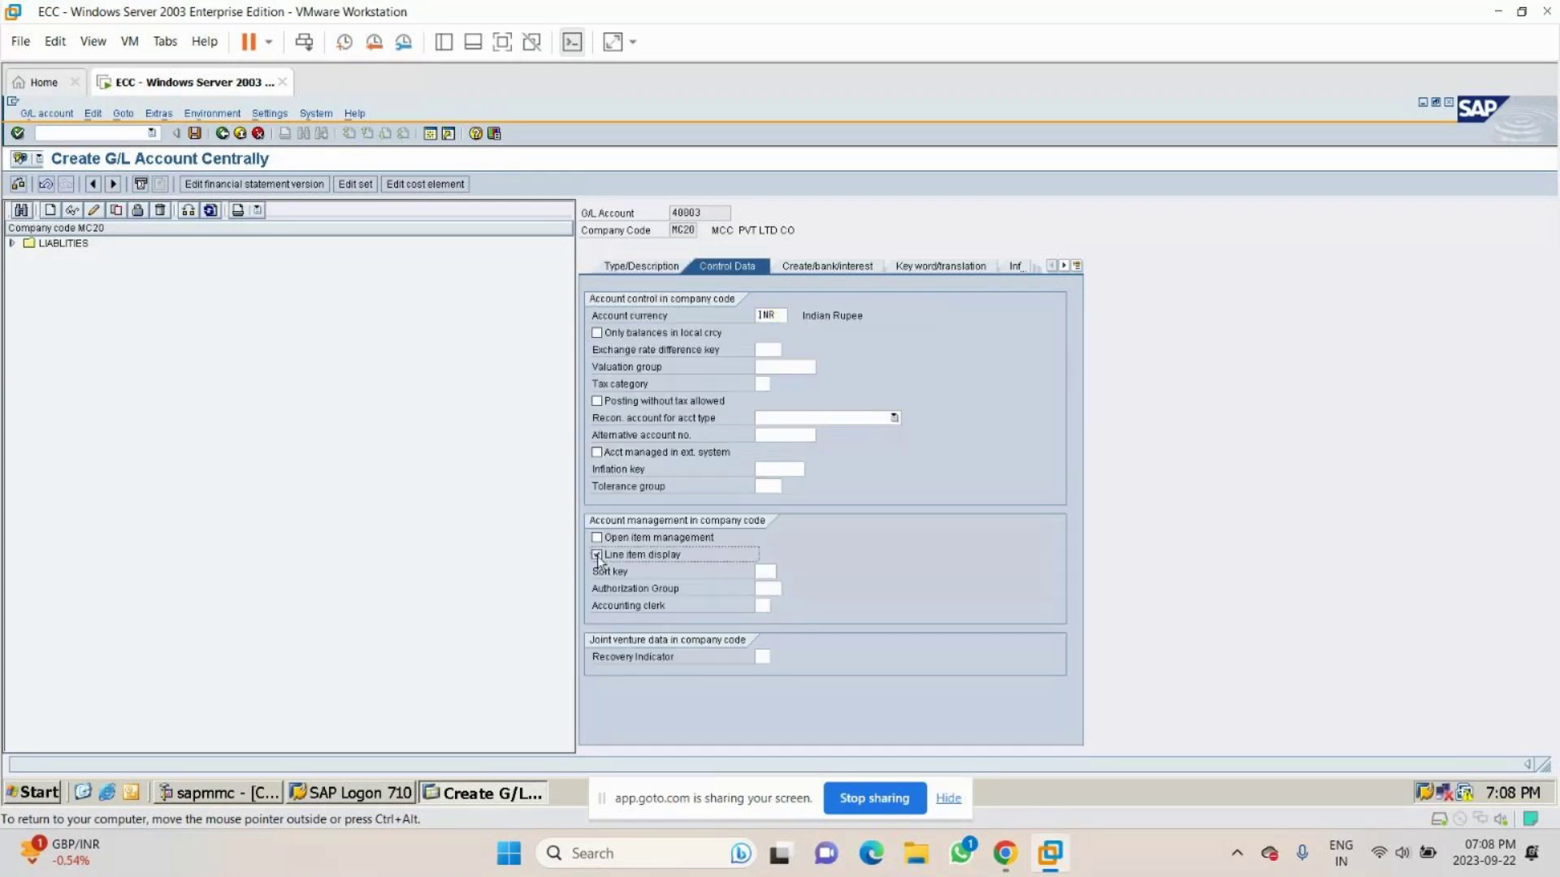
left_click(758, 568)
type("0")
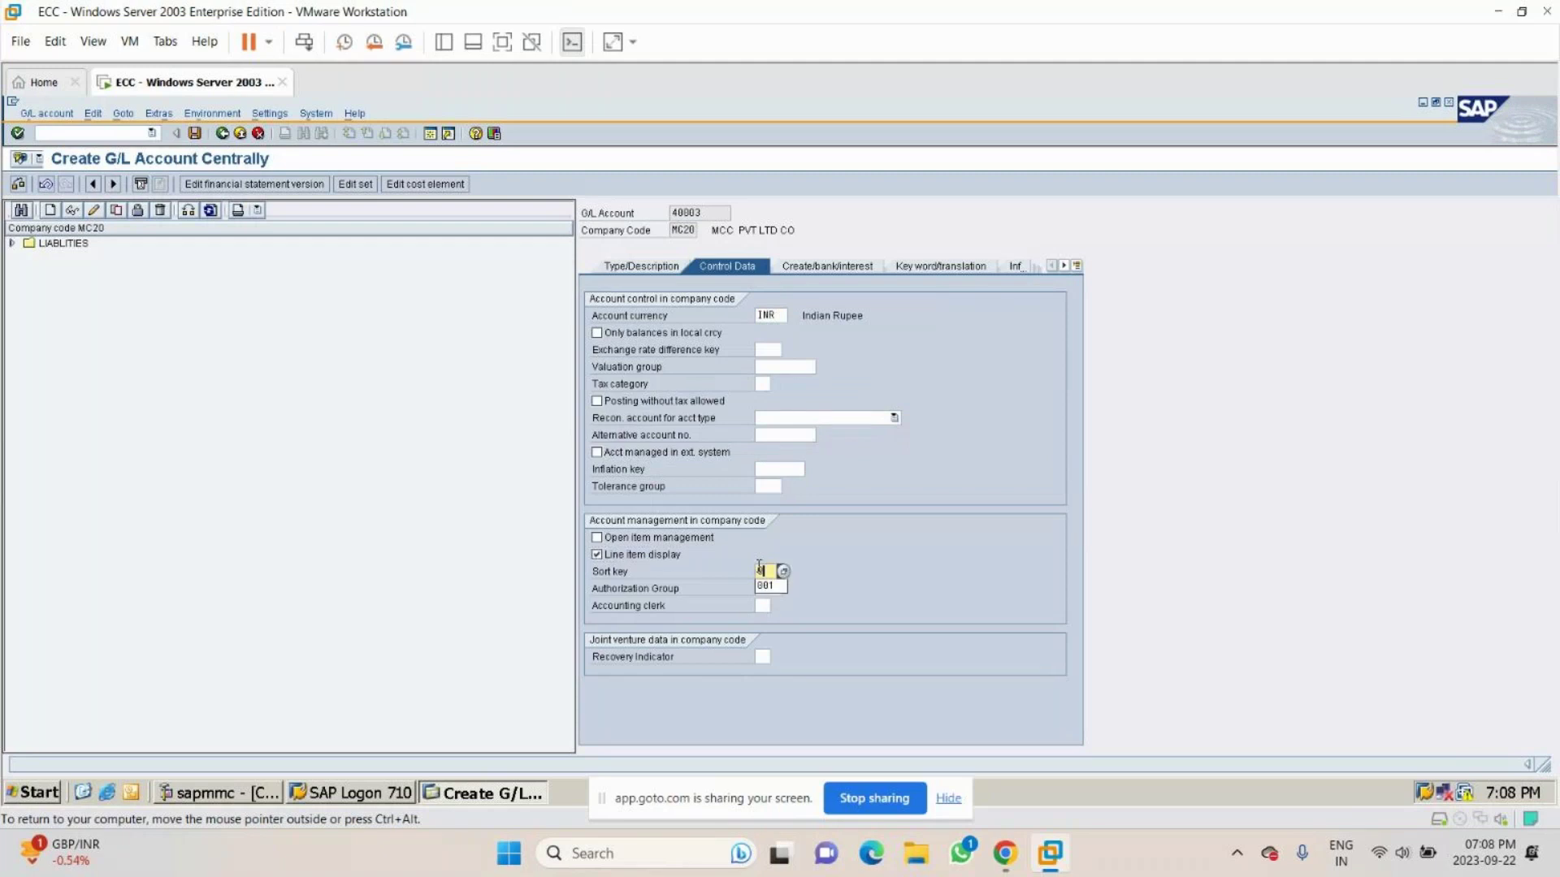
type("01")
Set the field status group of account 40003 to G001 and recheck its type, description and control data.
left_click(803, 267)
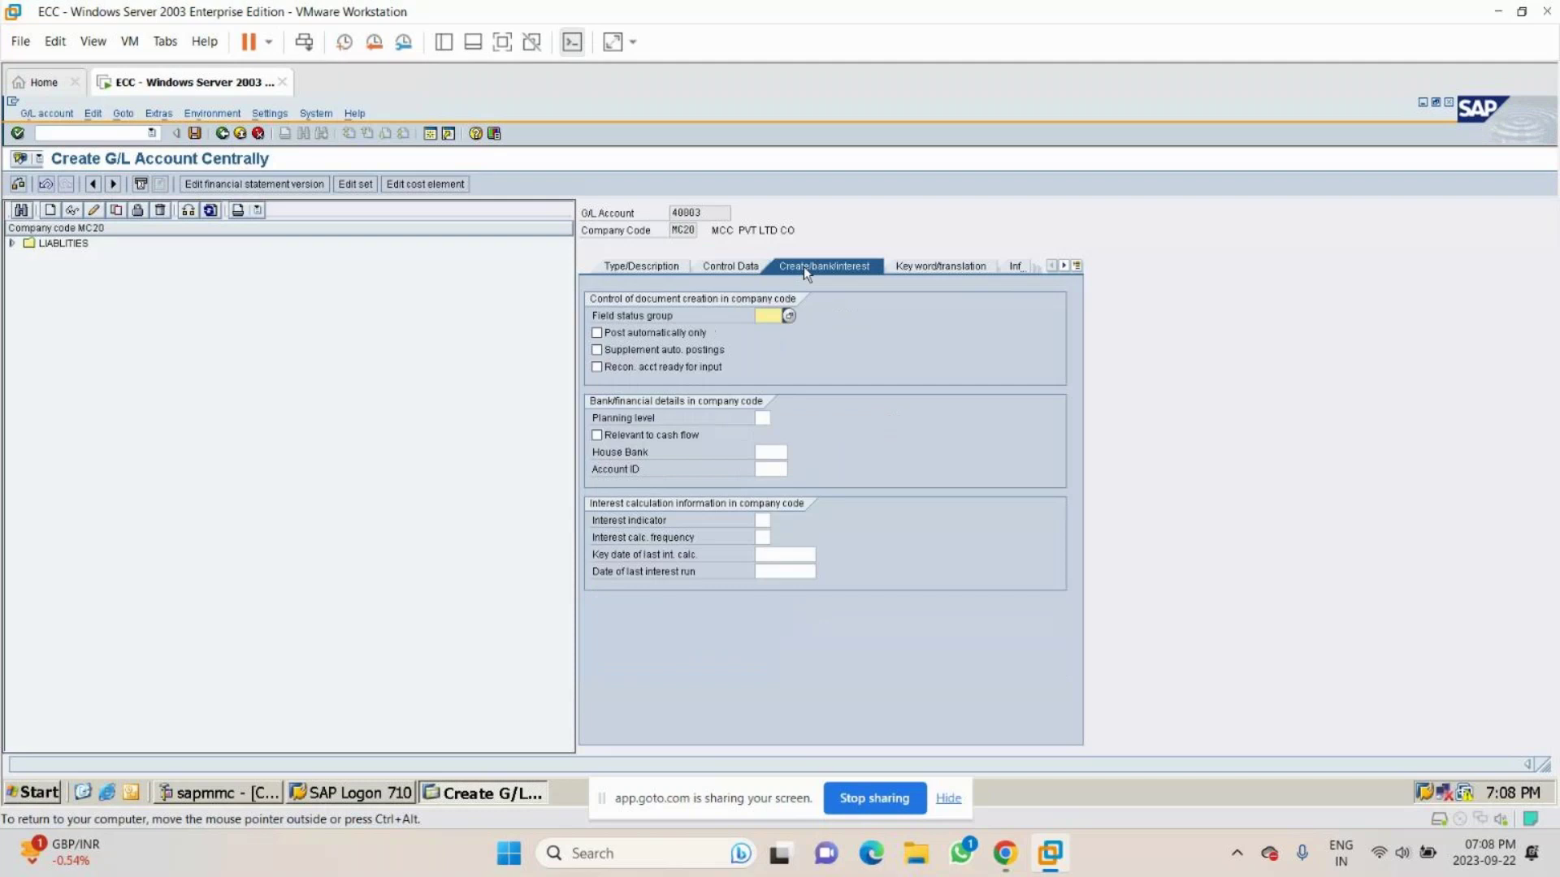
type("g001")
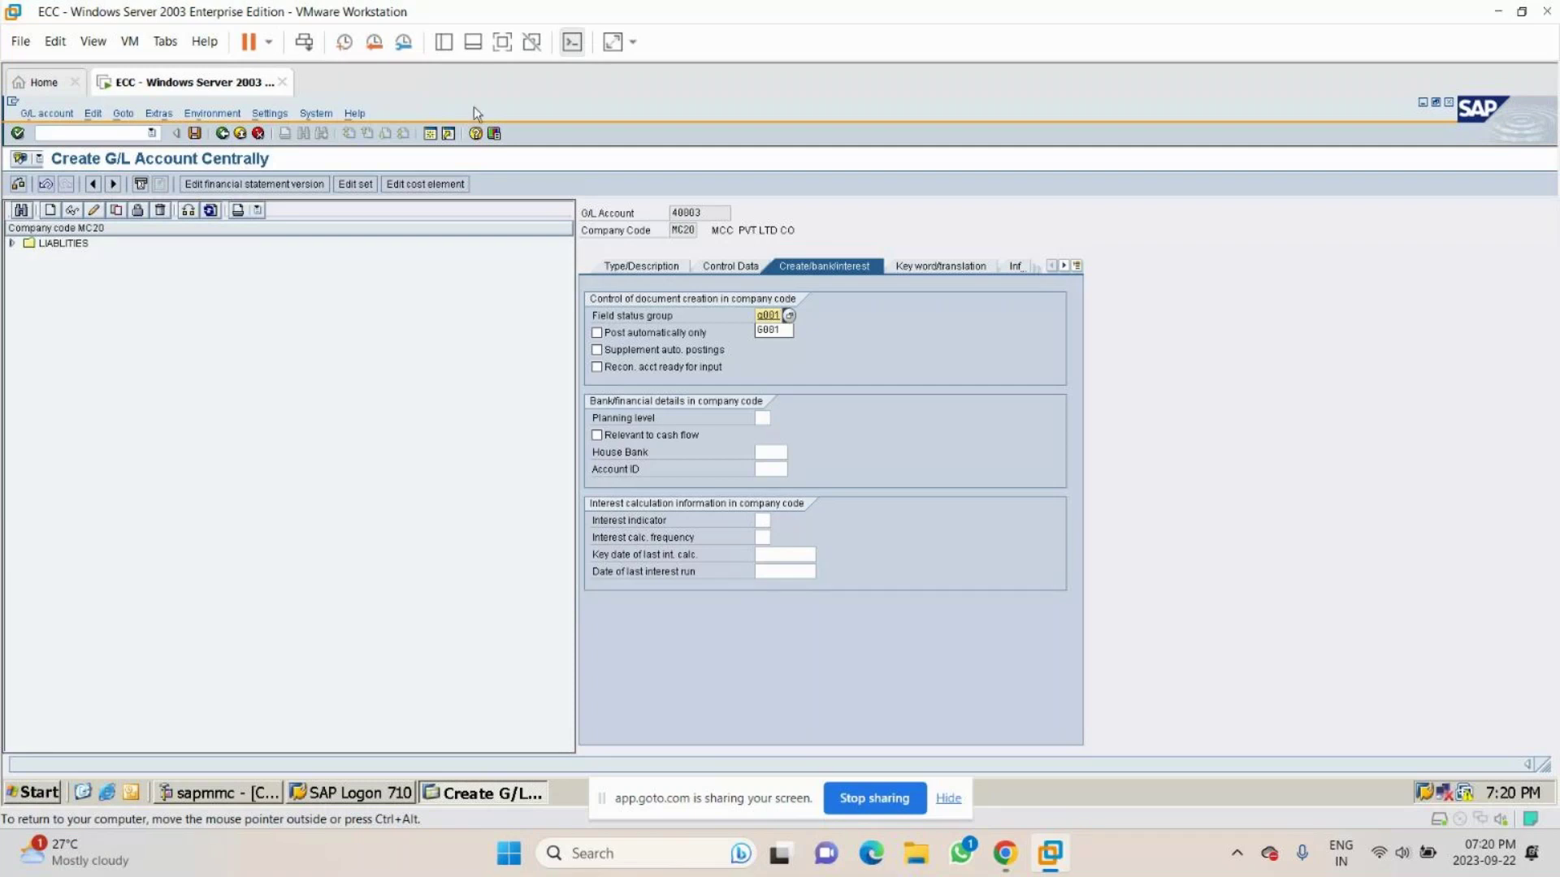
left_click(643, 268)
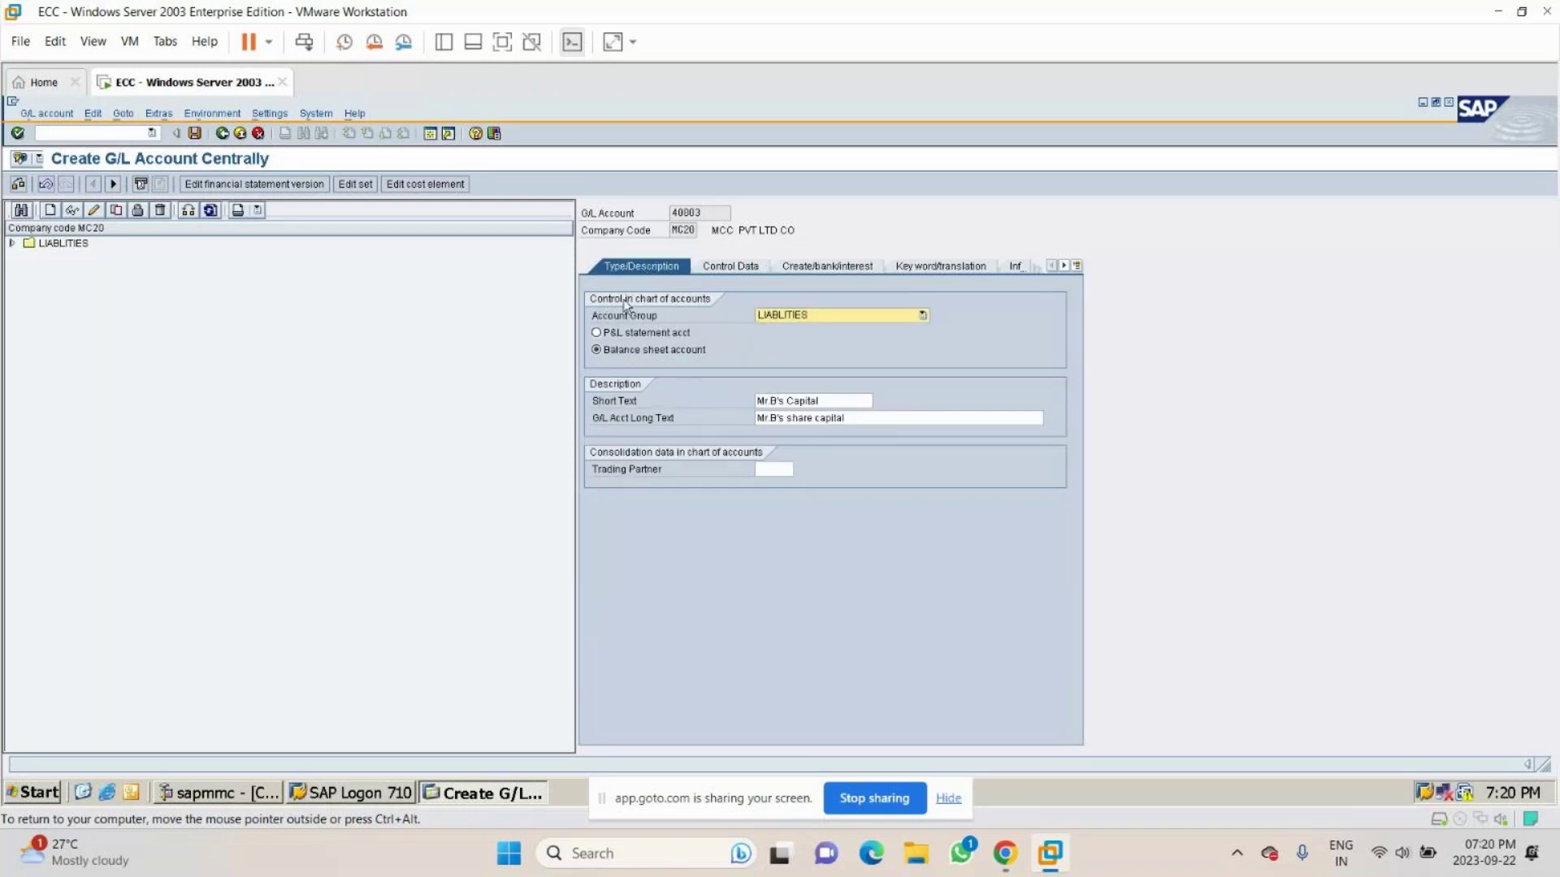
left_click(723, 269)
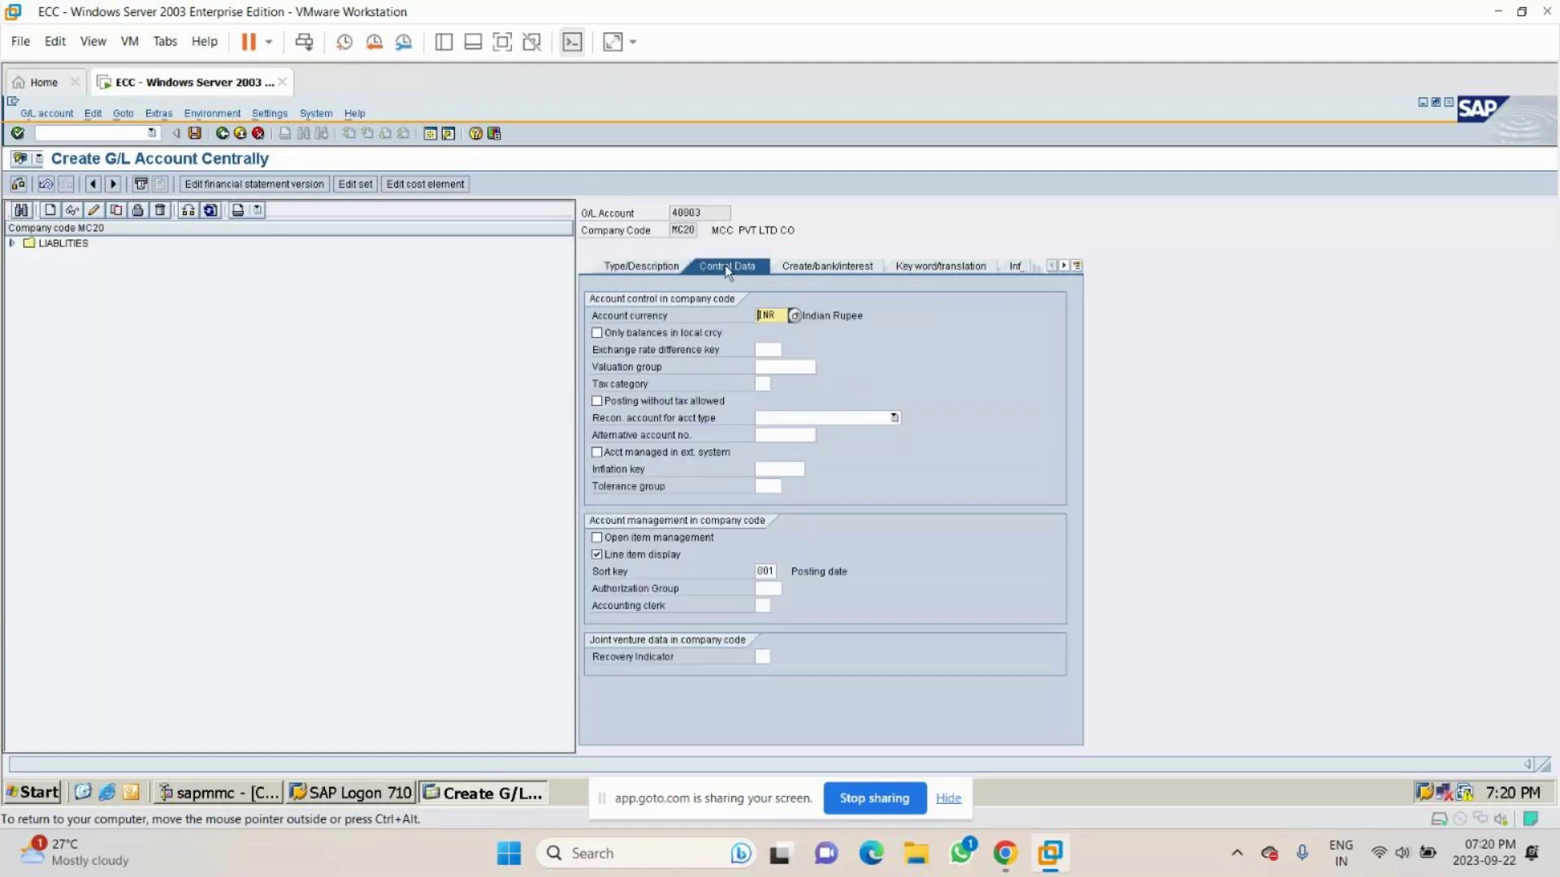
left_click(658, 269)
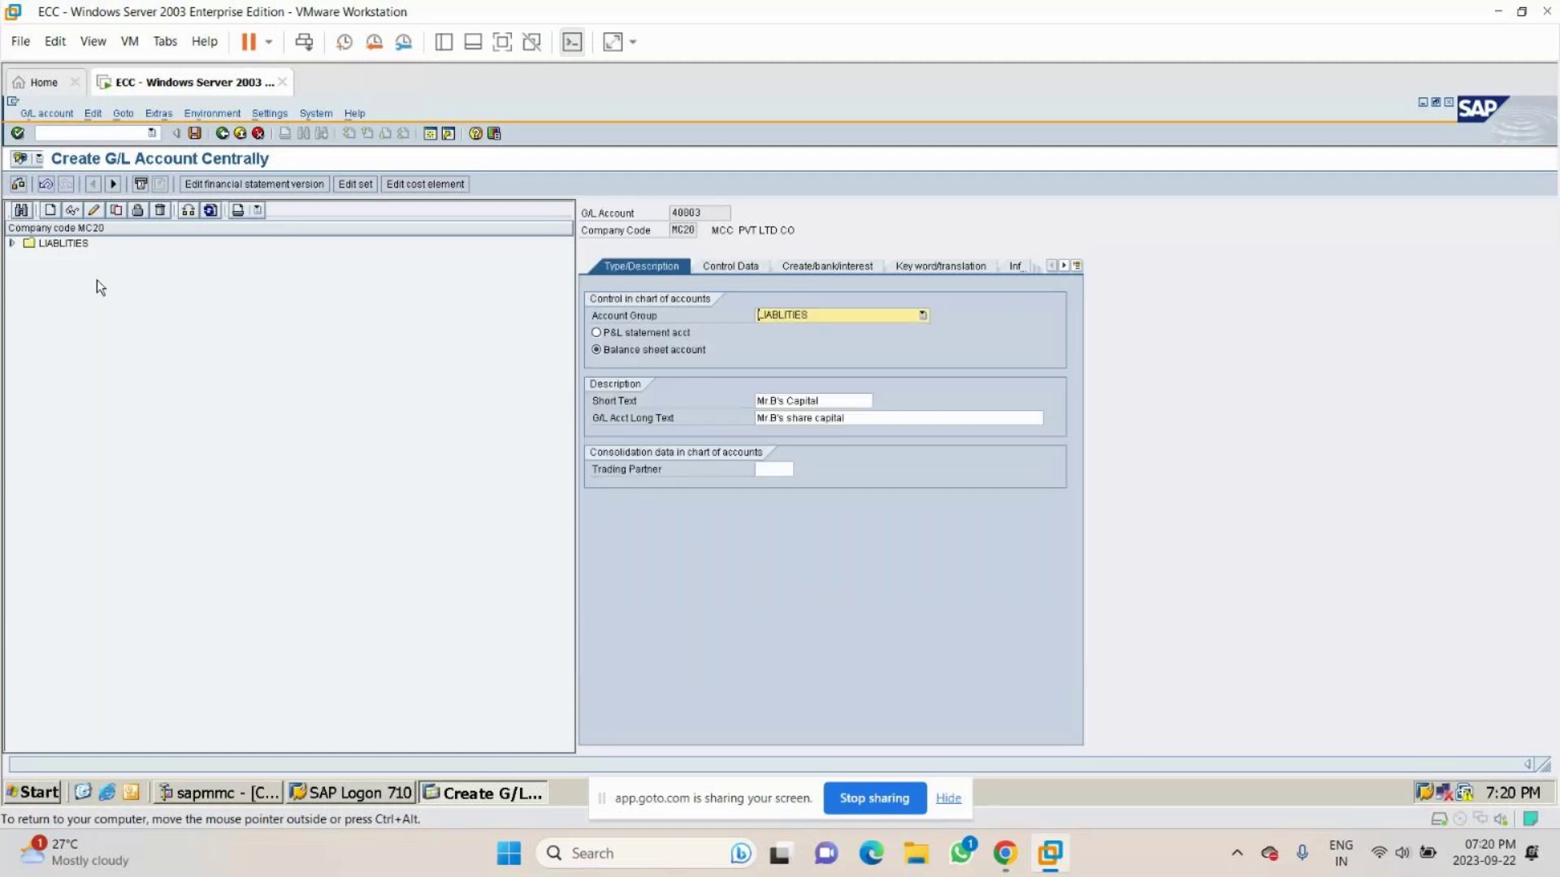
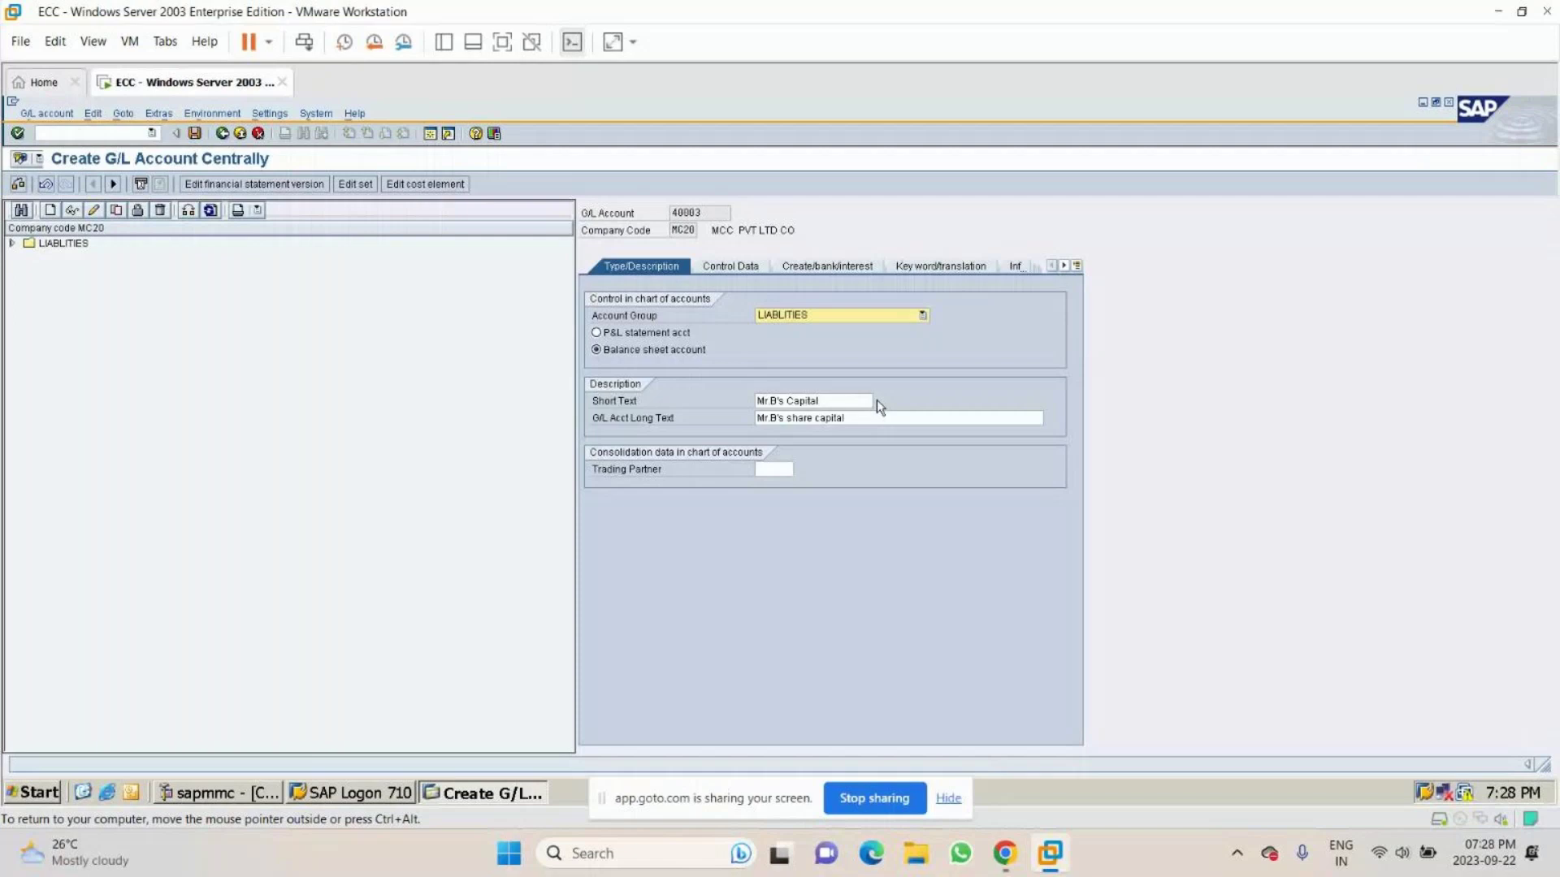
Switch to the GoTo meeting in Chrome and set the meeting view to Everyone.
left_click(1498, 12)
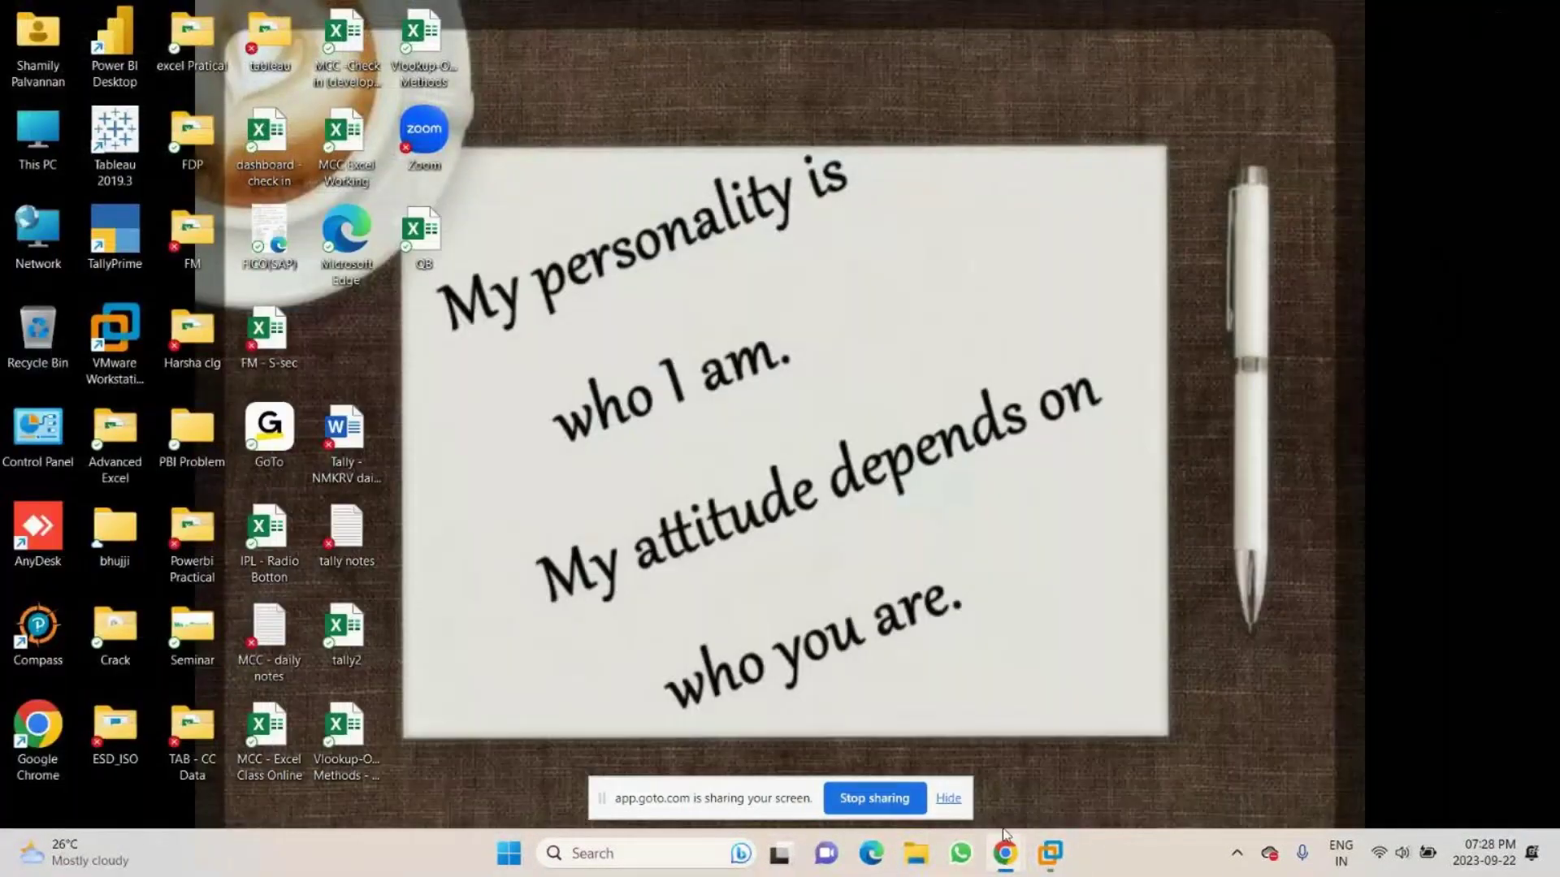
mouse_move(1006, 844)
left_click(861, 760)
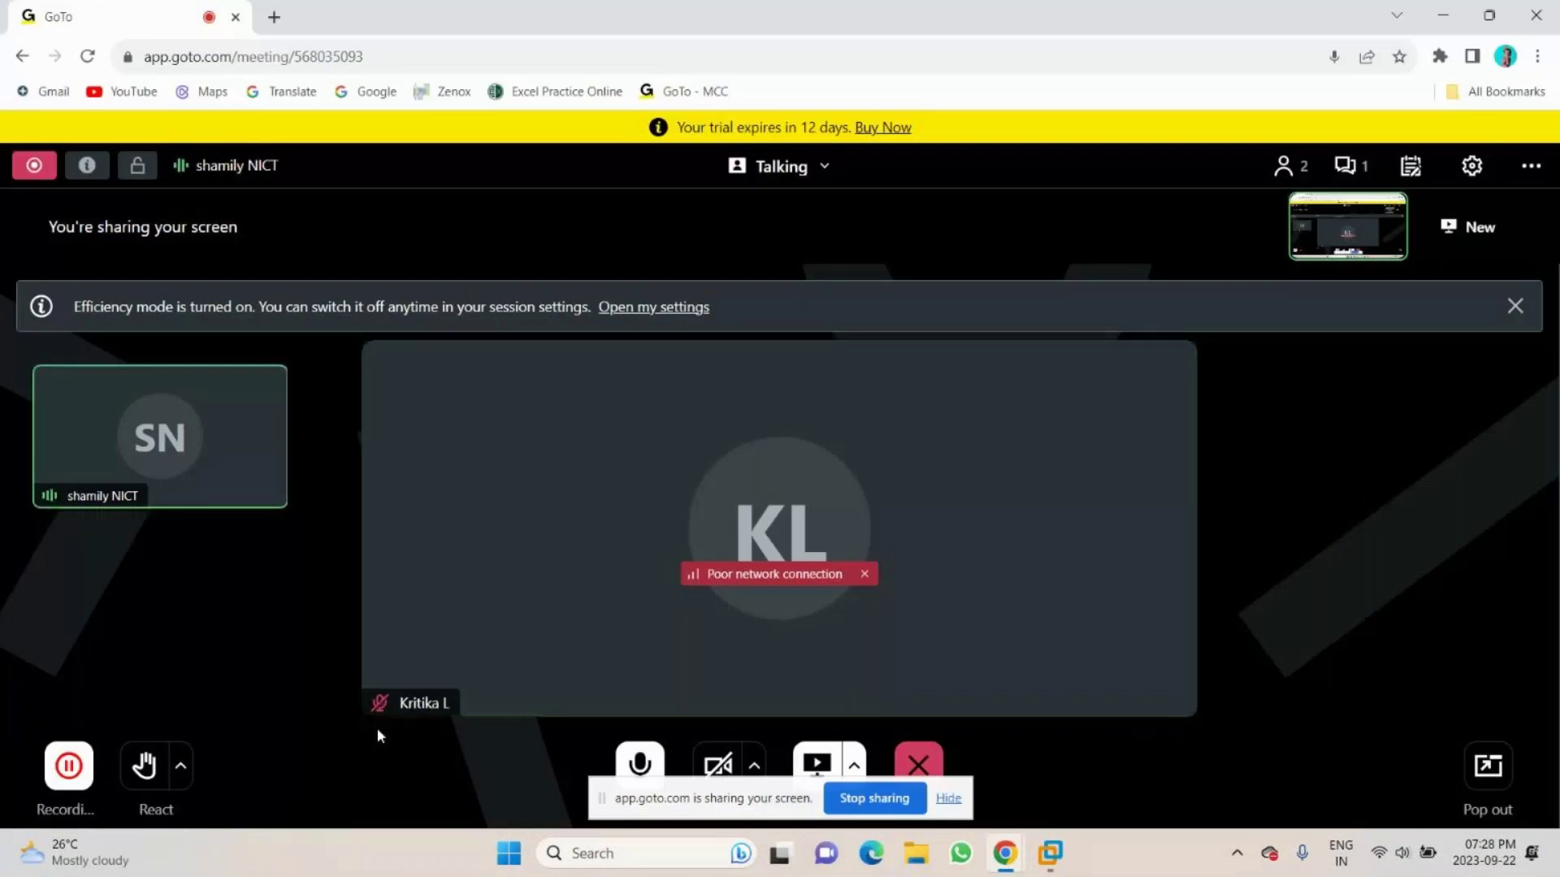
left_click(776, 165)
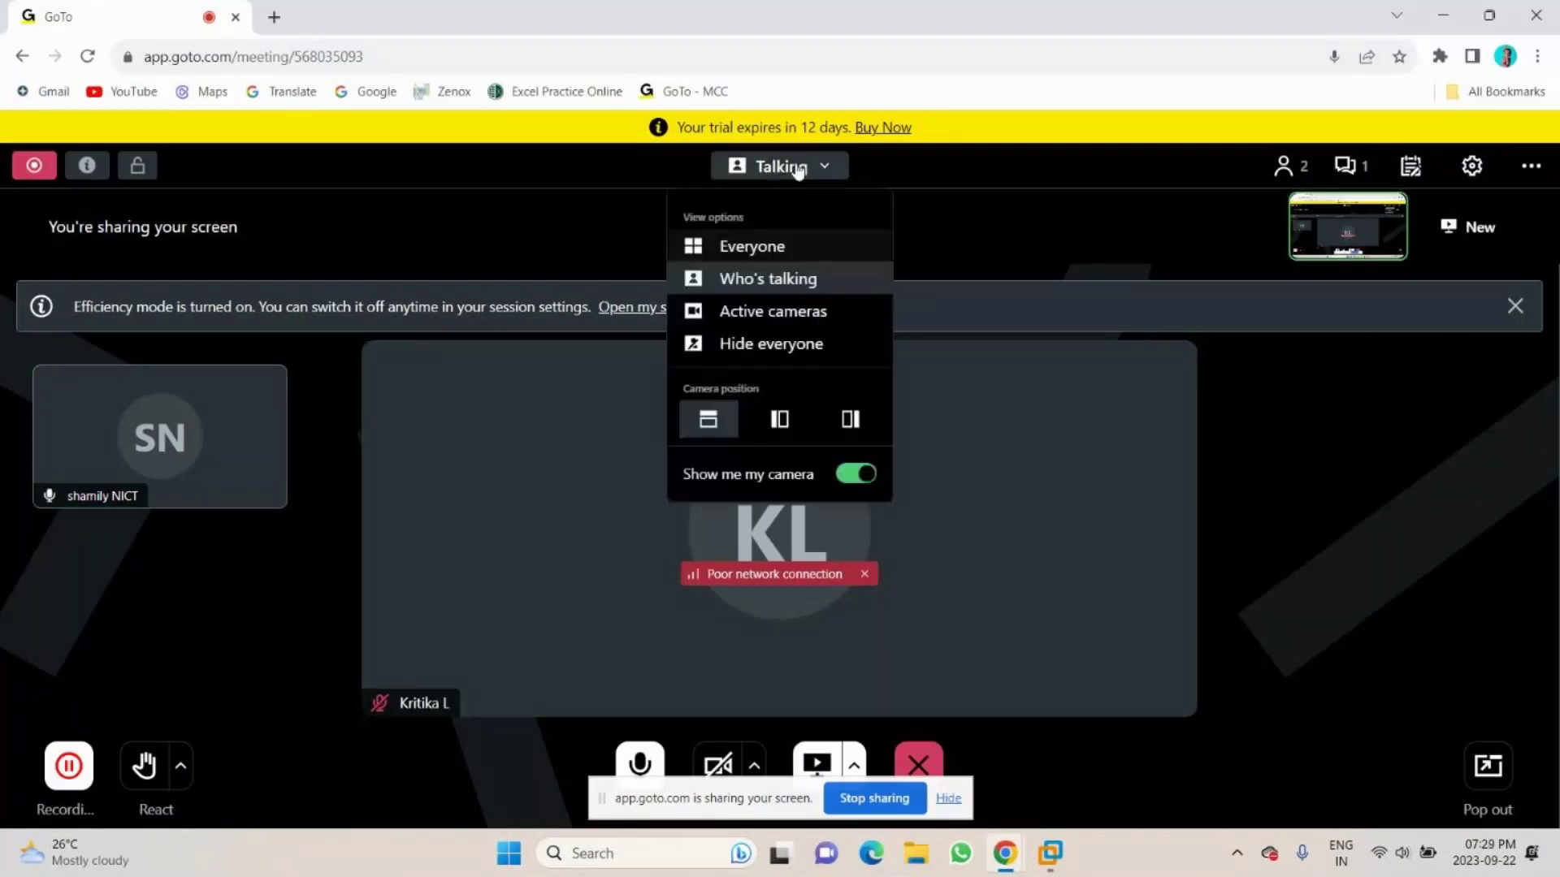
left_click(754, 252)
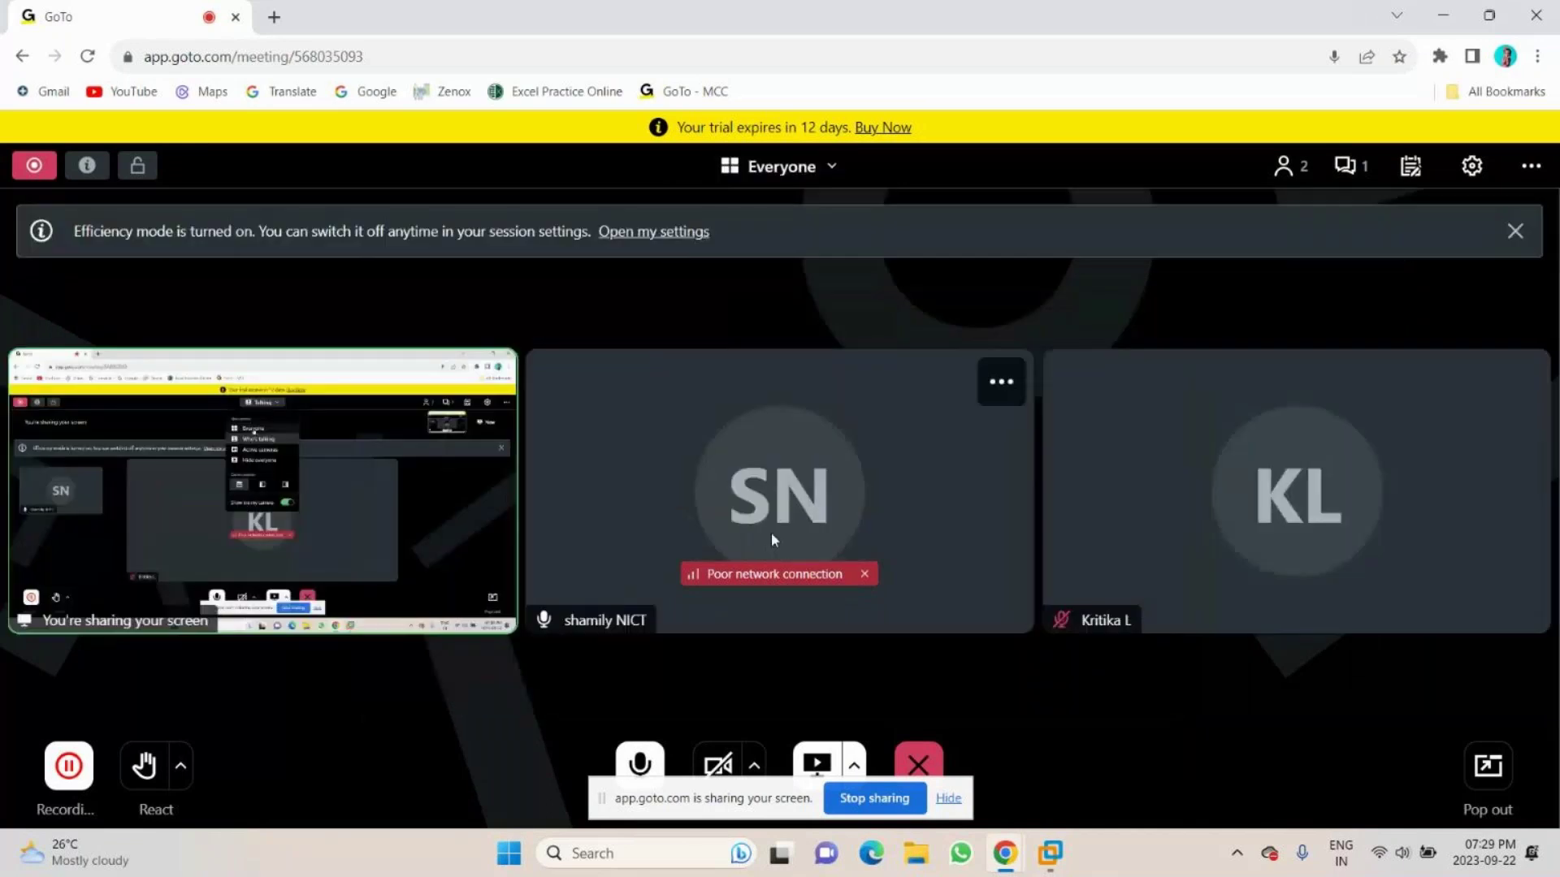